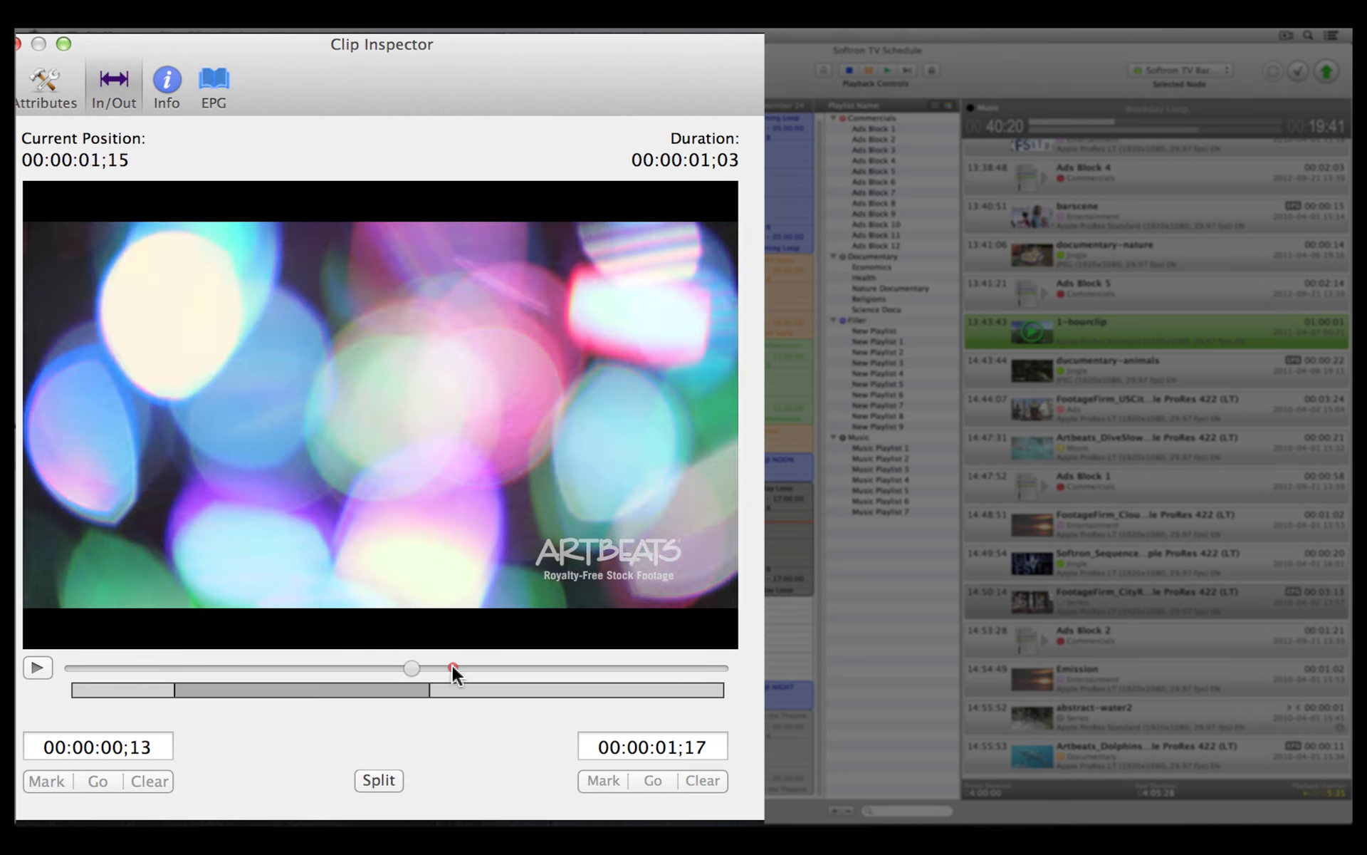
- Move the playhead to 00:00:01;28 and mark it as the clip's out point
{"action": "left_click", "coordinate": [504, 669]}
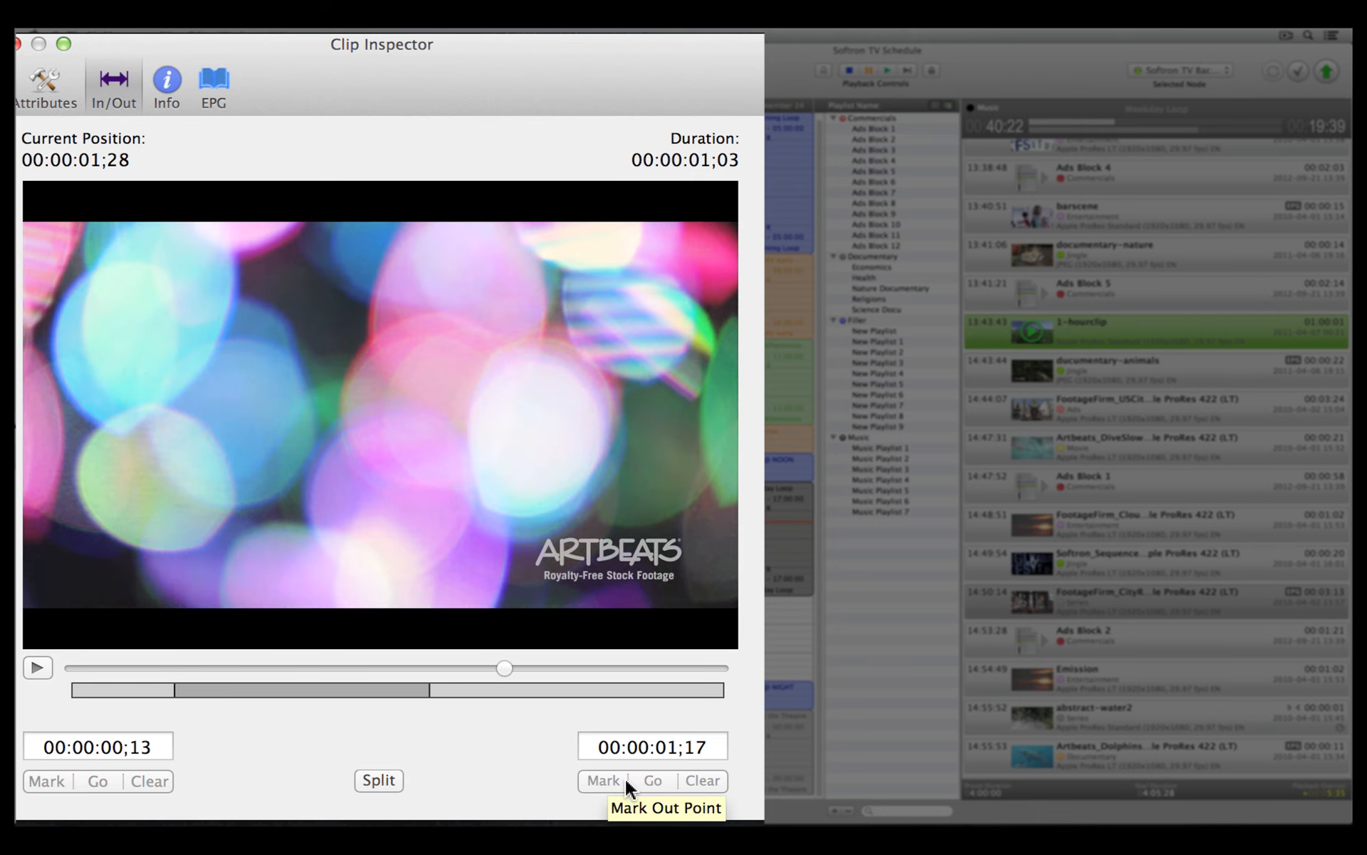
{"action": "left_click", "coordinate": [602, 781]}
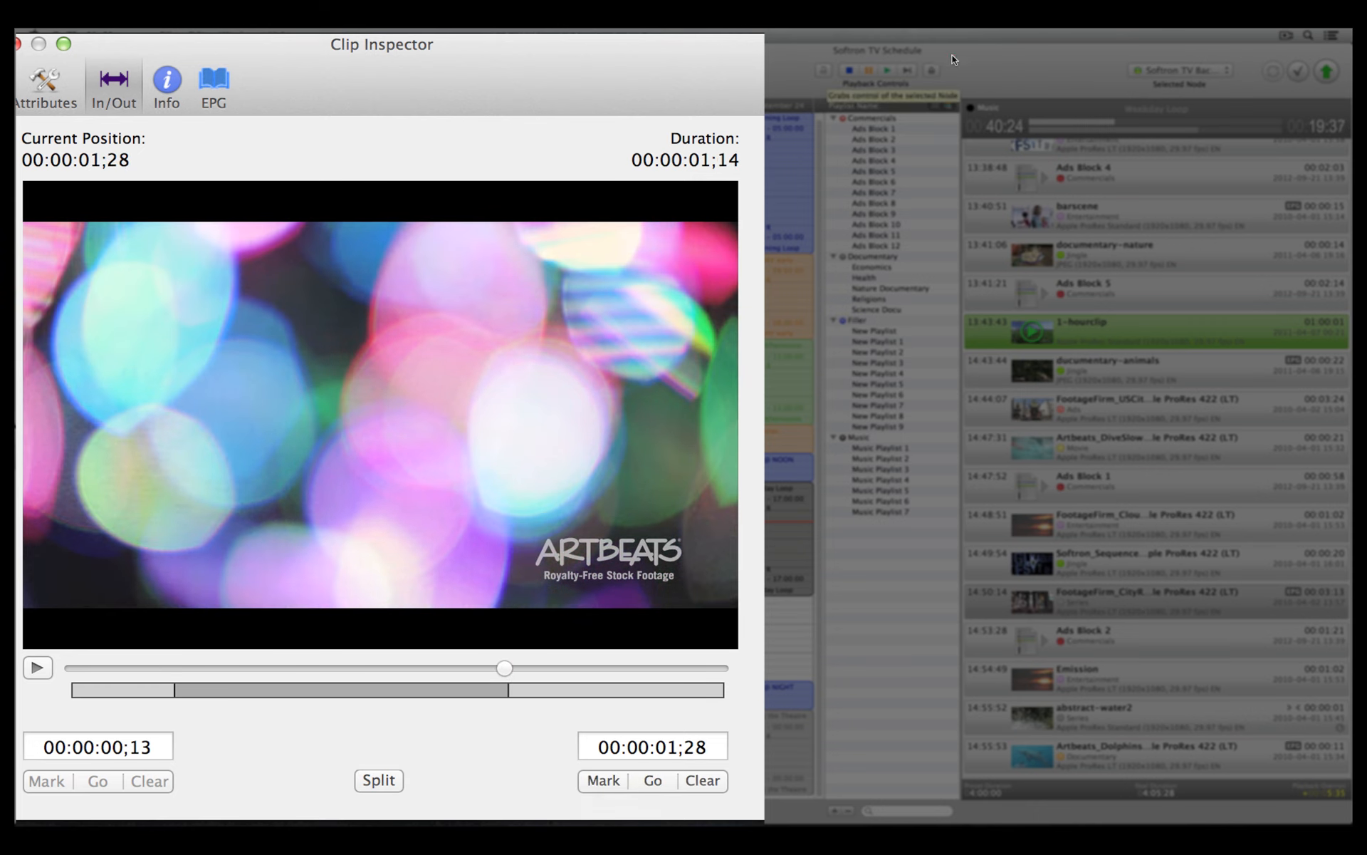
- Select the FootageFirm_CityR clip in the Weekday Loop playlist and examine its attributes and EPG information
{"action": "left_click", "coordinate": [1139, 599]}
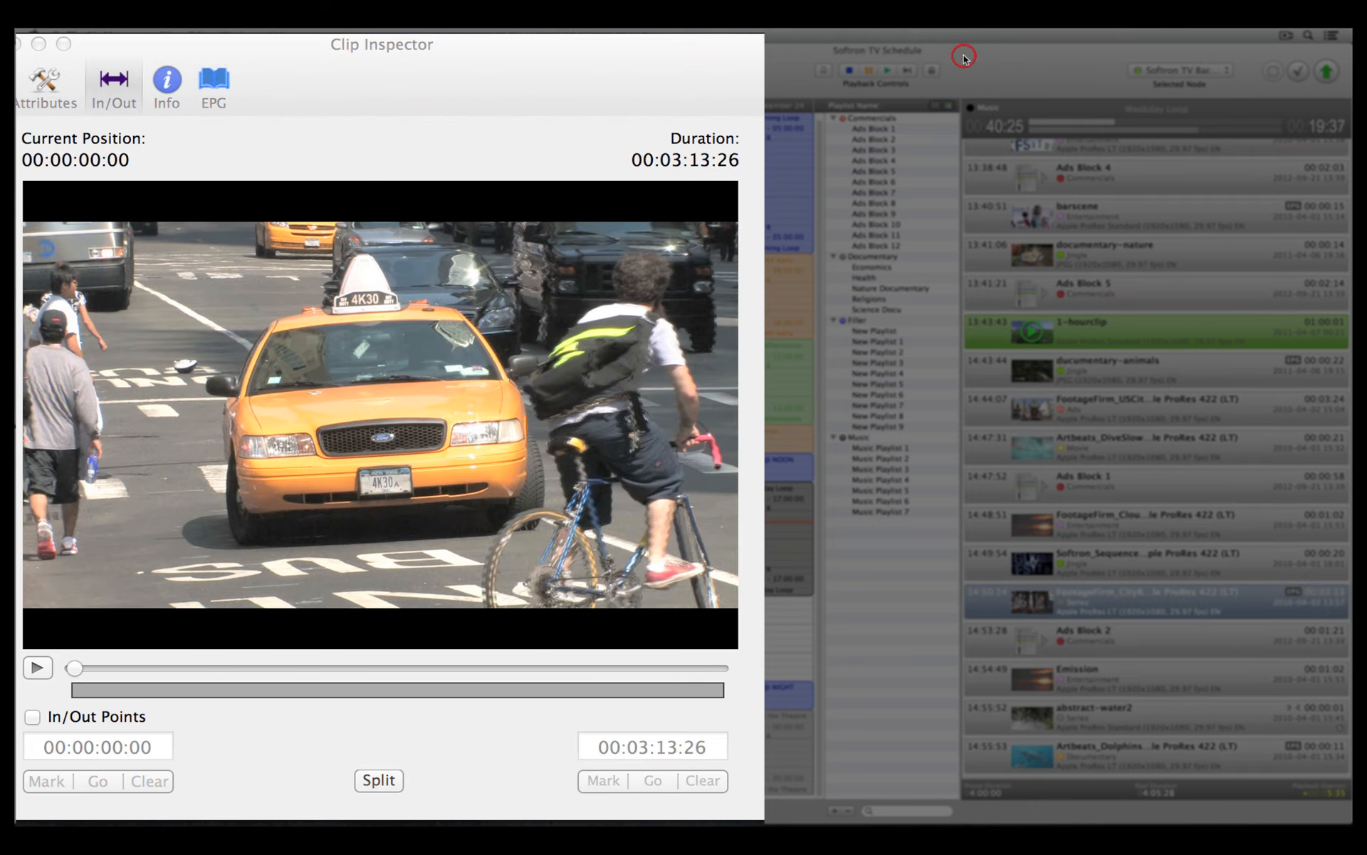
{"action": "left_click", "coordinate": [34, 83]}
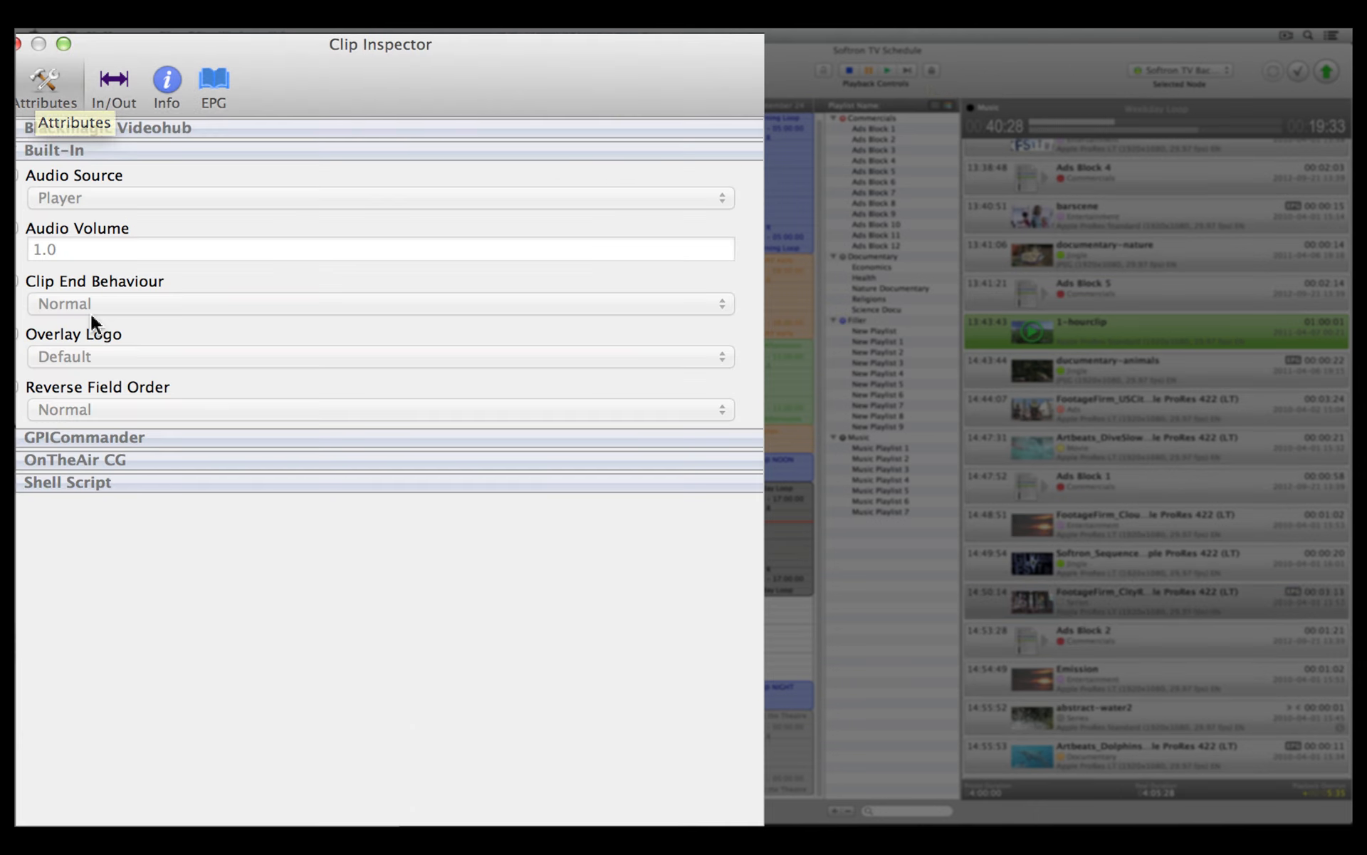
{"action": "left_click", "coordinate": [212, 84]}
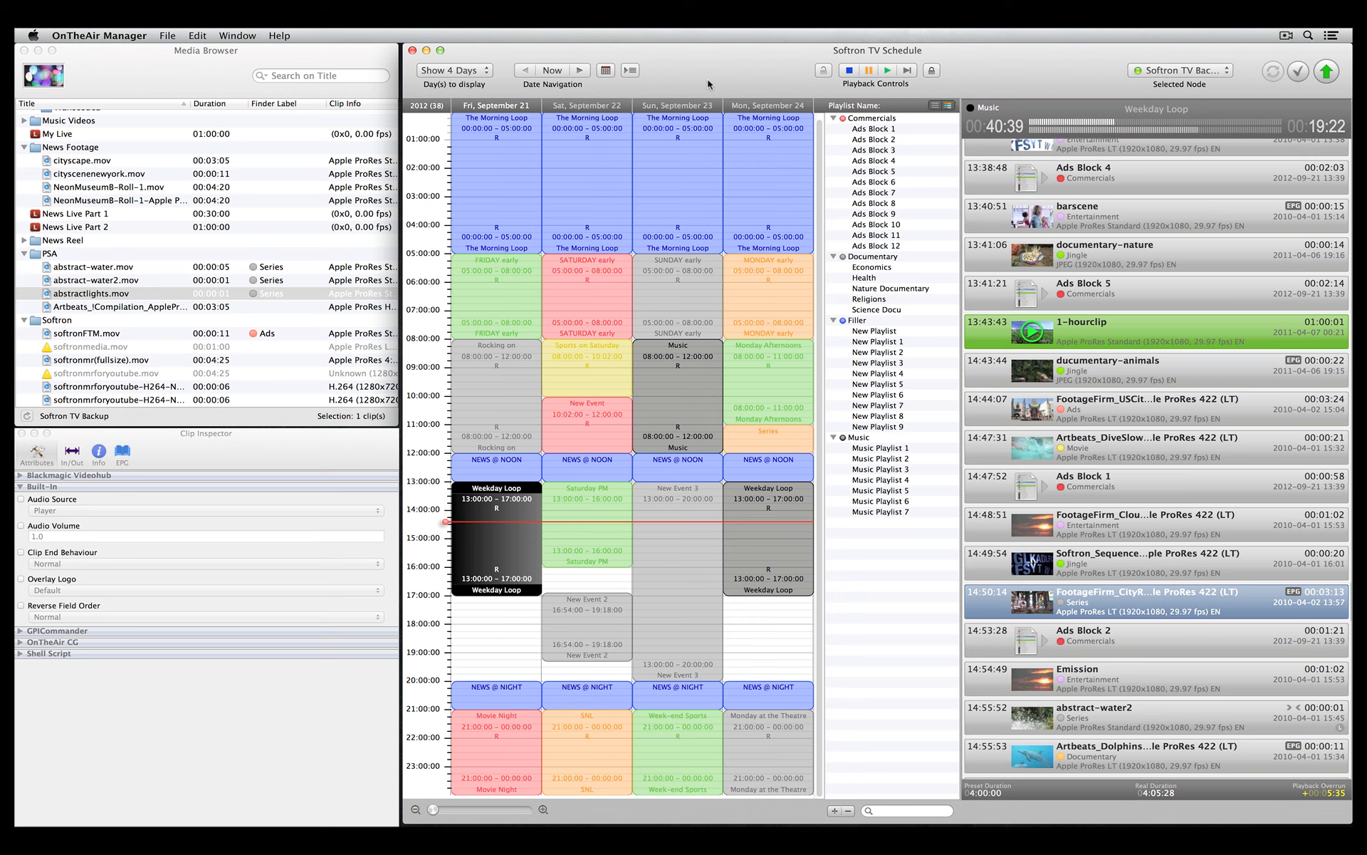
- Check the available playback nodes and view the contents of the Saturday PM and Weekday Loop events
{"action": "left_click", "coordinate": [1136, 70]}
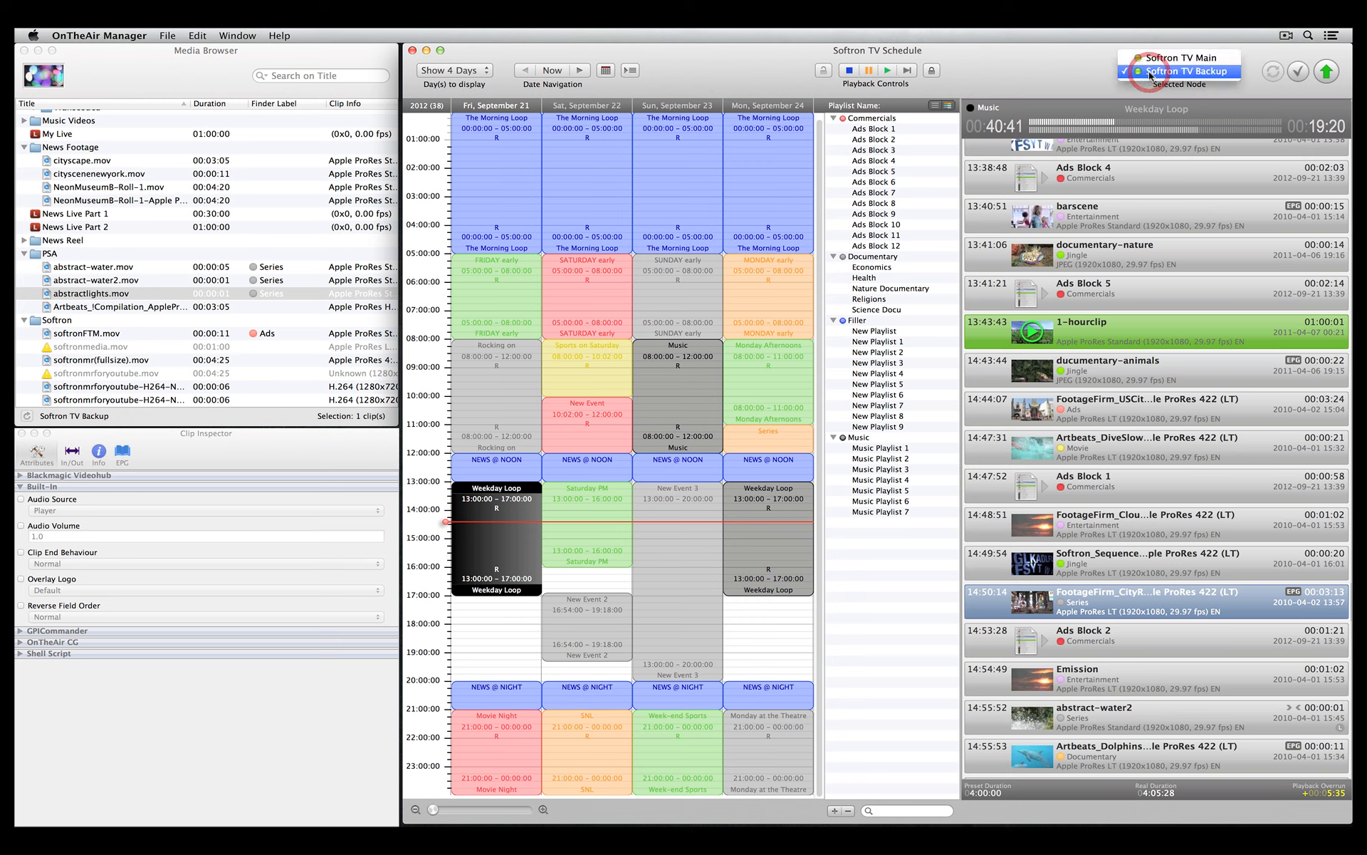
{"action": "left_click", "coordinate": [1040, 85]}
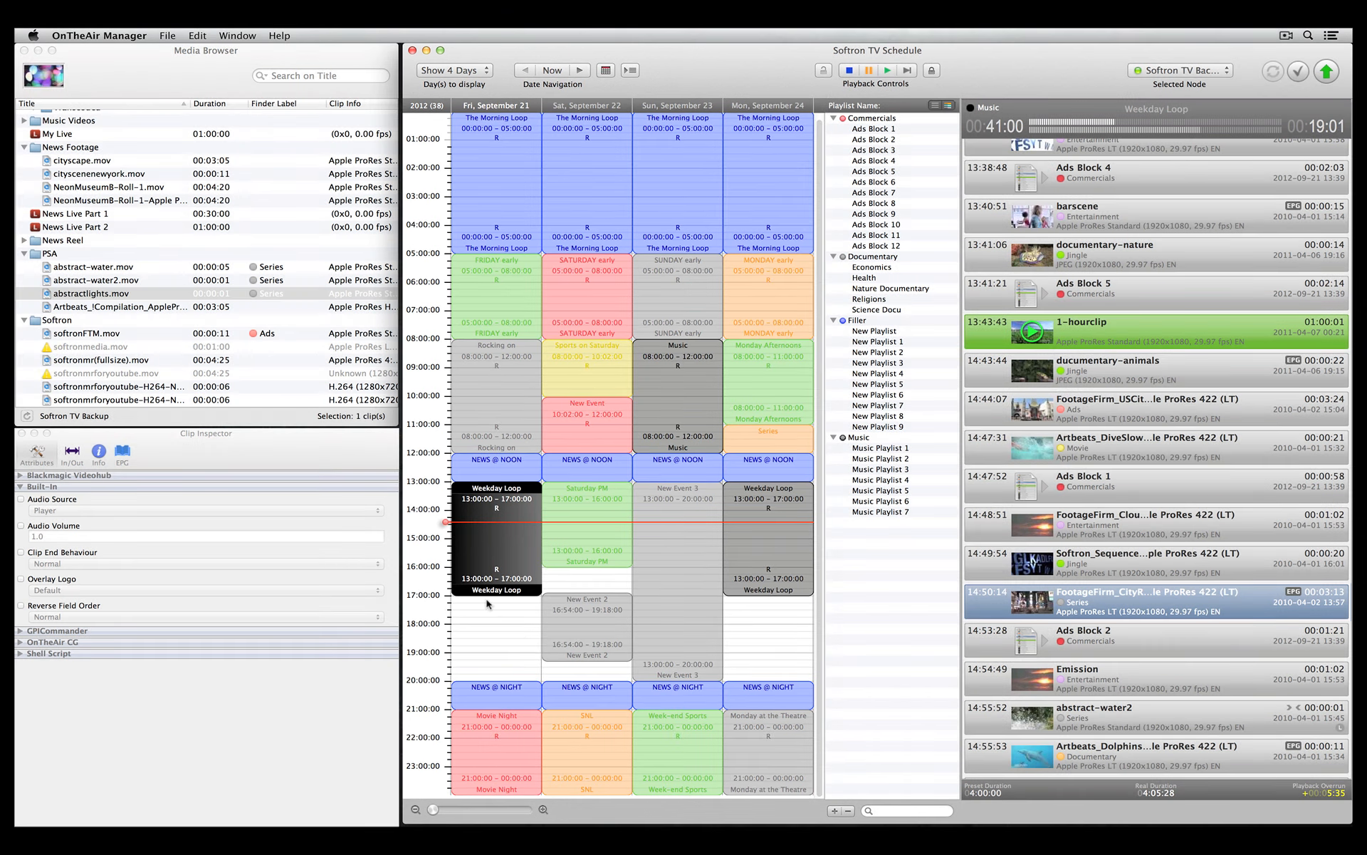
{"action": "left_click", "coordinate": [561, 531]}
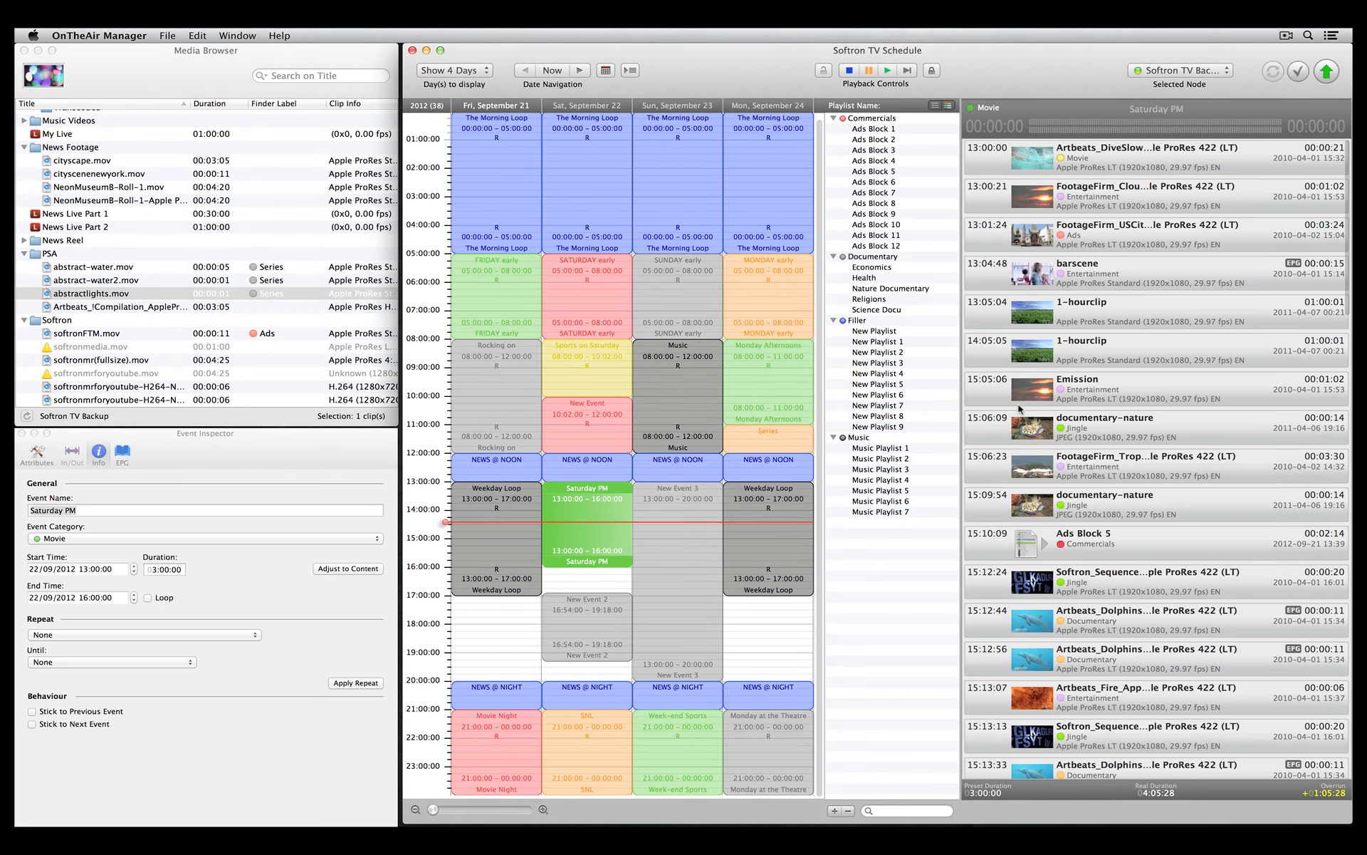
{"action": "left_click", "coordinate": [513, 536]}
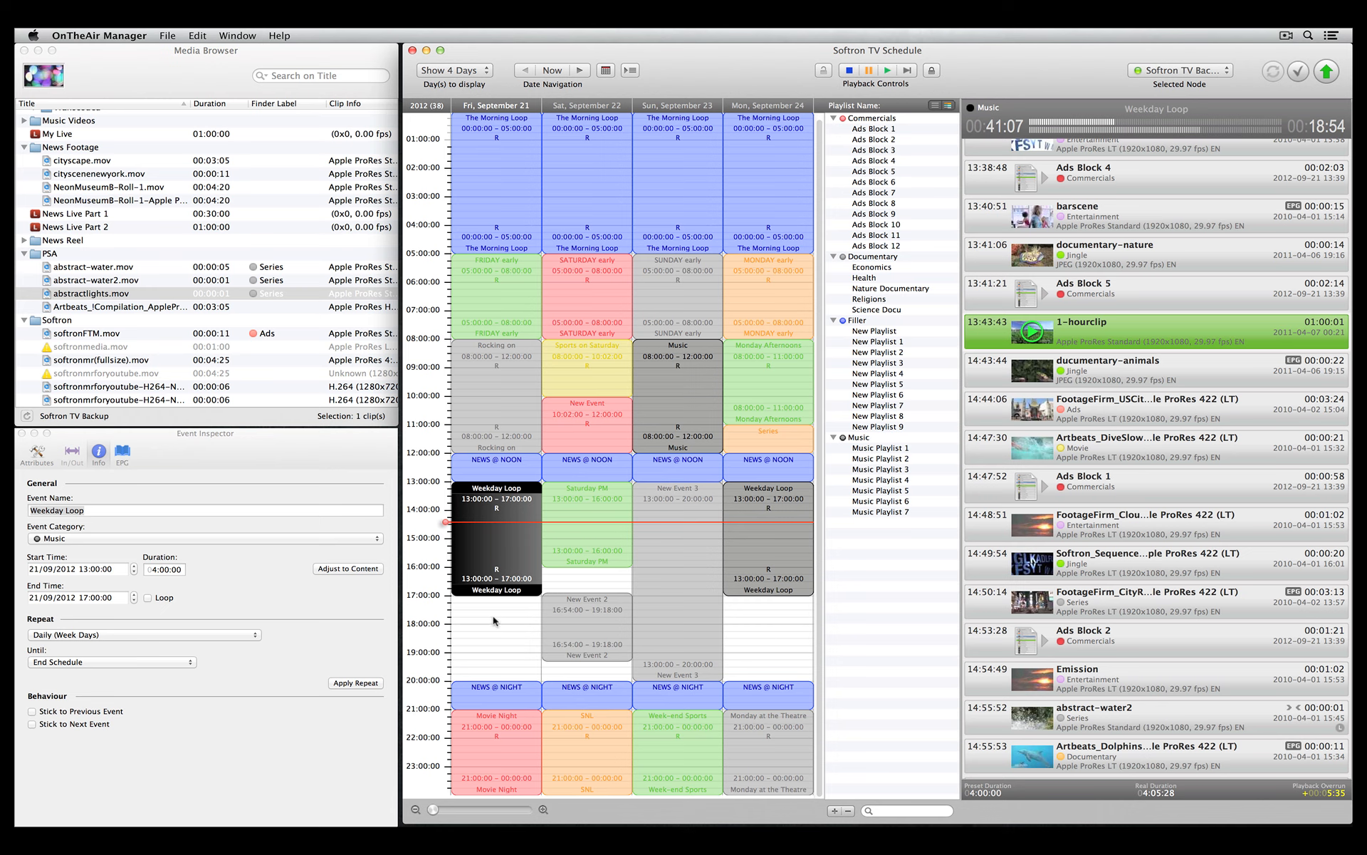
- Create a new event on Friday, September 21, from about 17:26 to 19:54
{"action": "left_click_drag", "start_coordinate": [492, 608], "coordinate": [503, 680]}
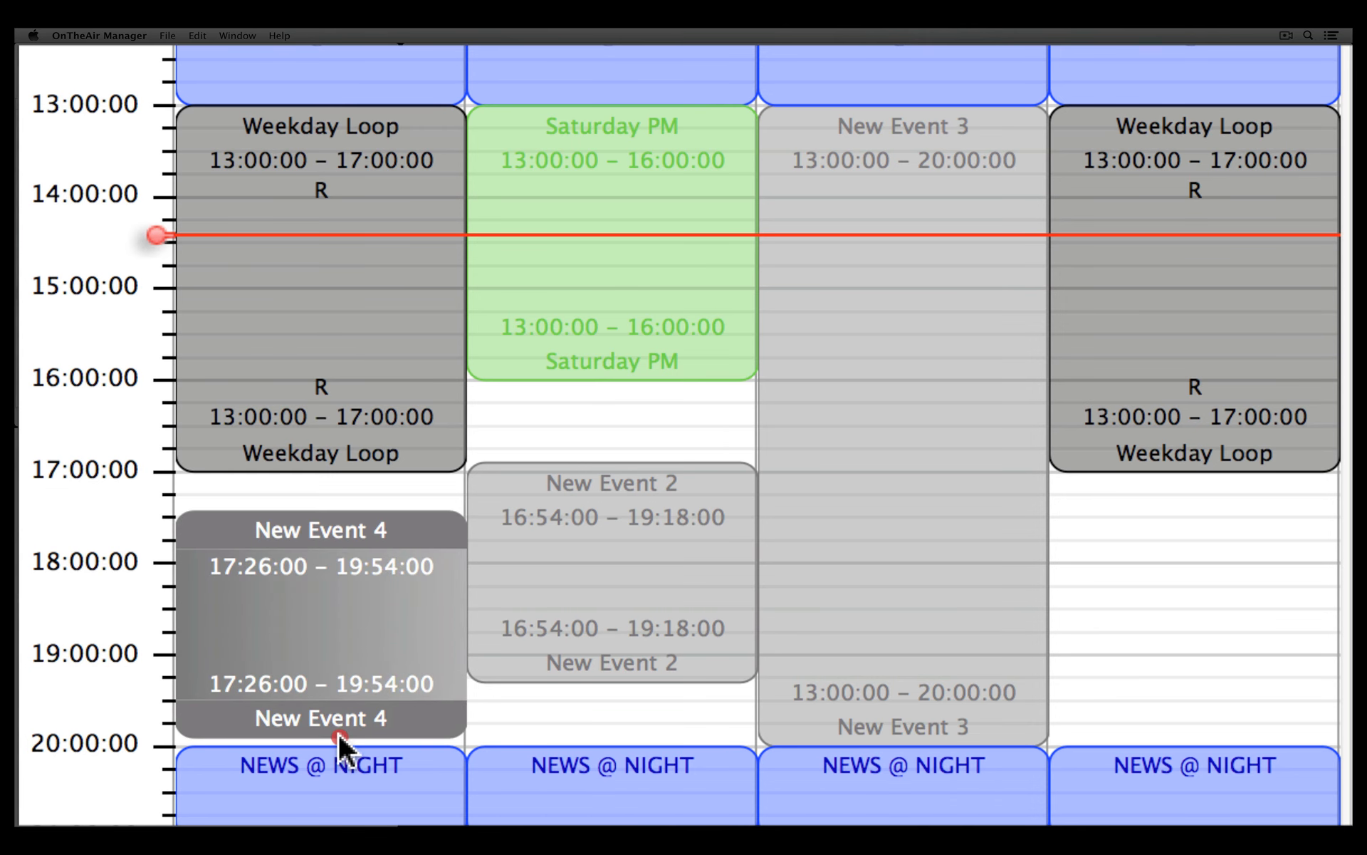
{"action": "left_click", "coordinate": [313, 599]}
- Move New Event 2 from Saturday to Monday, September 24, starting at about 17:18
{"action": "left_click", "coordinate": [594, 562]}
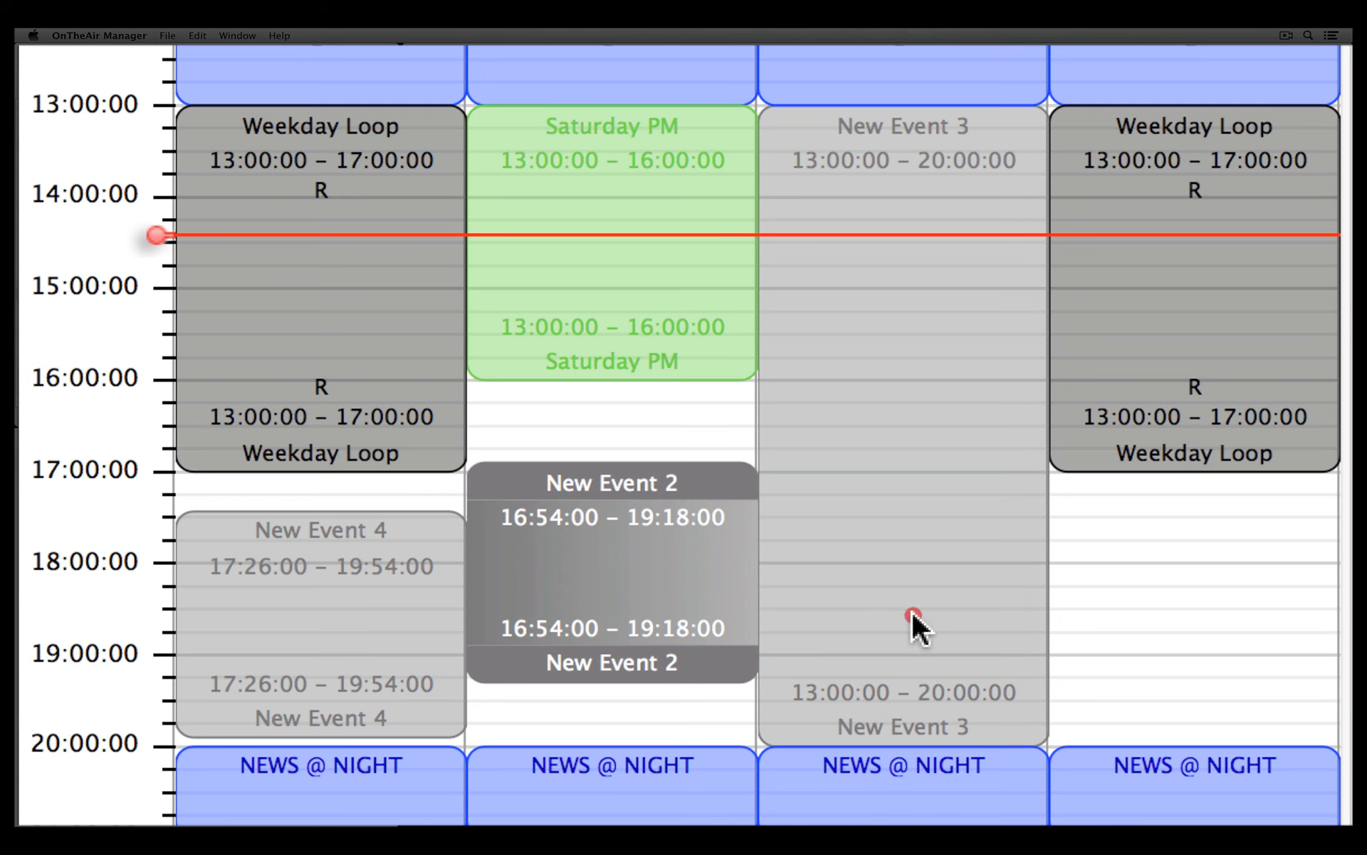
{"action": "left_click_drag", "start_coordinate": [911, 616], "coordinate": [1218, 617]}
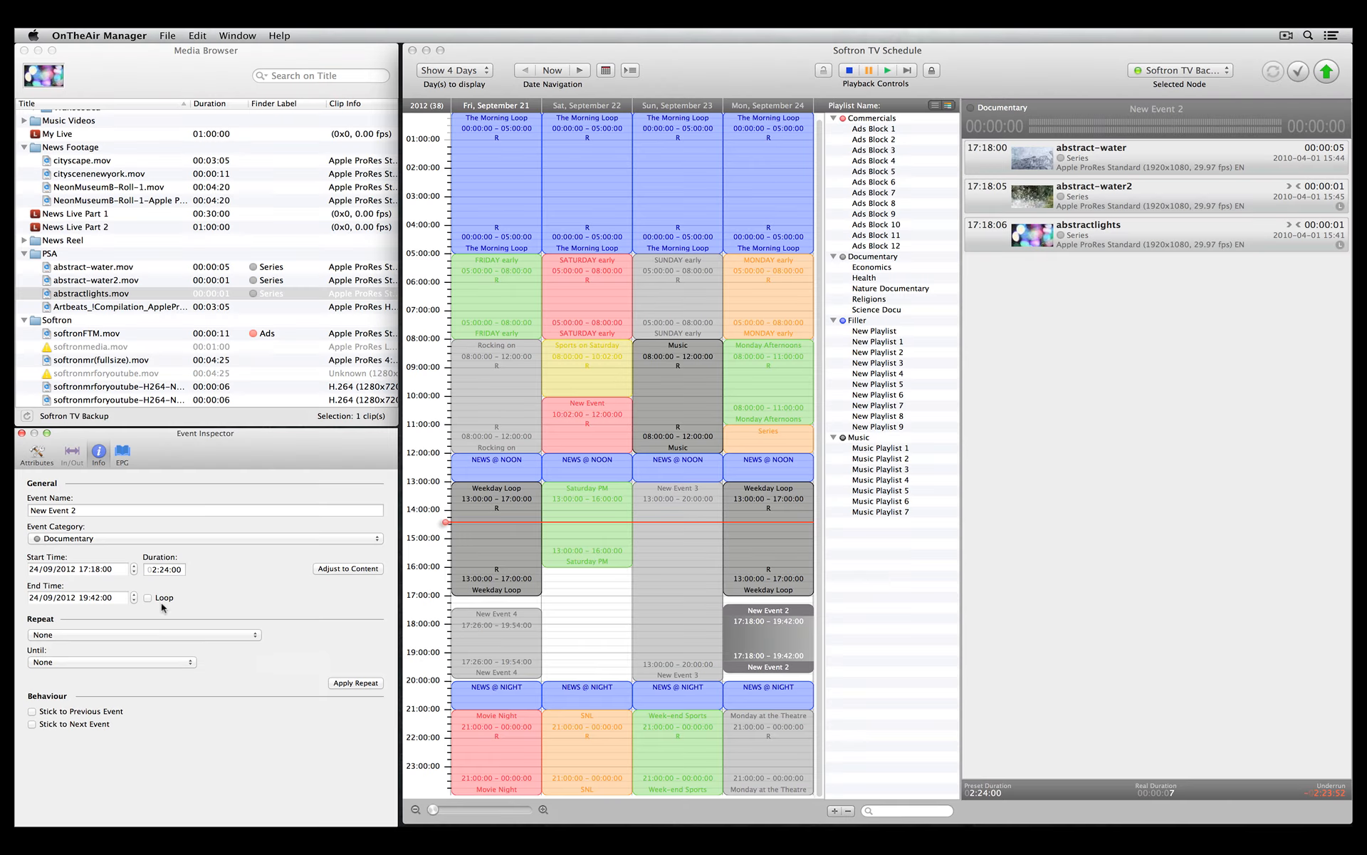
- Set New Event 2 to repeat every week and apply the repeat
{"action": "left_click", "coordinate": [148, 634]}
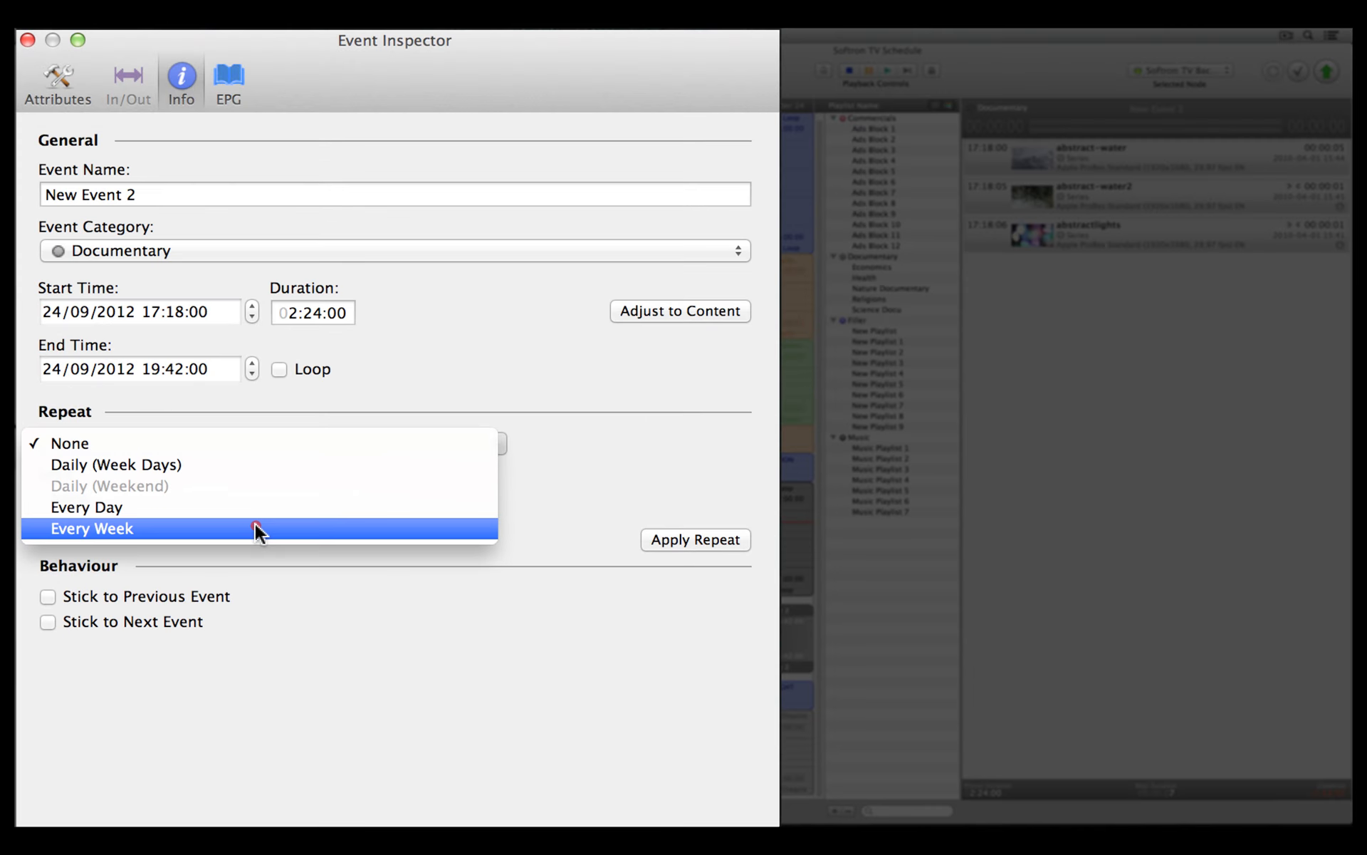
{"action": "left_click", "coordinate": [255, 529]}
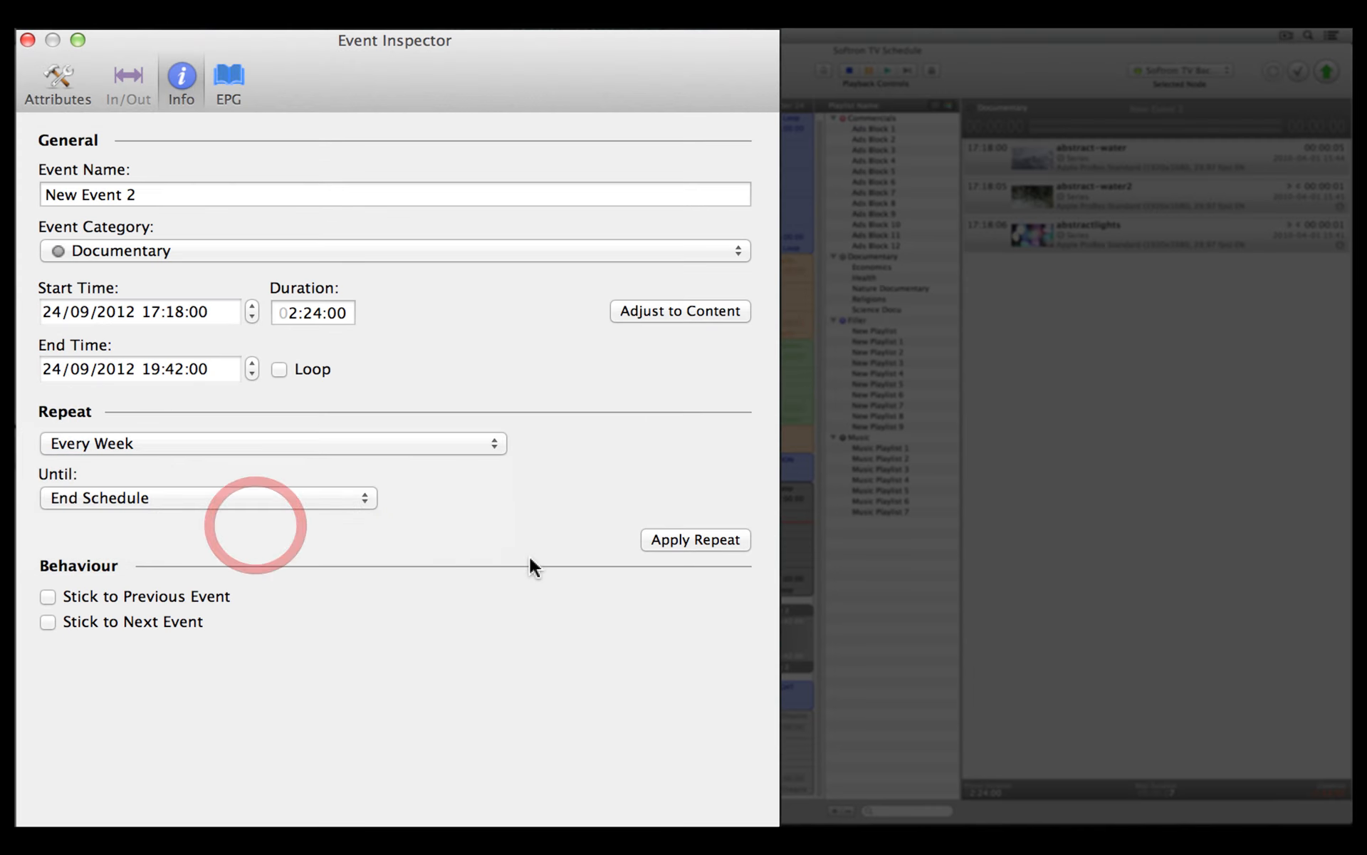
{"action": "left_click", "coordinate": [690, 541]}
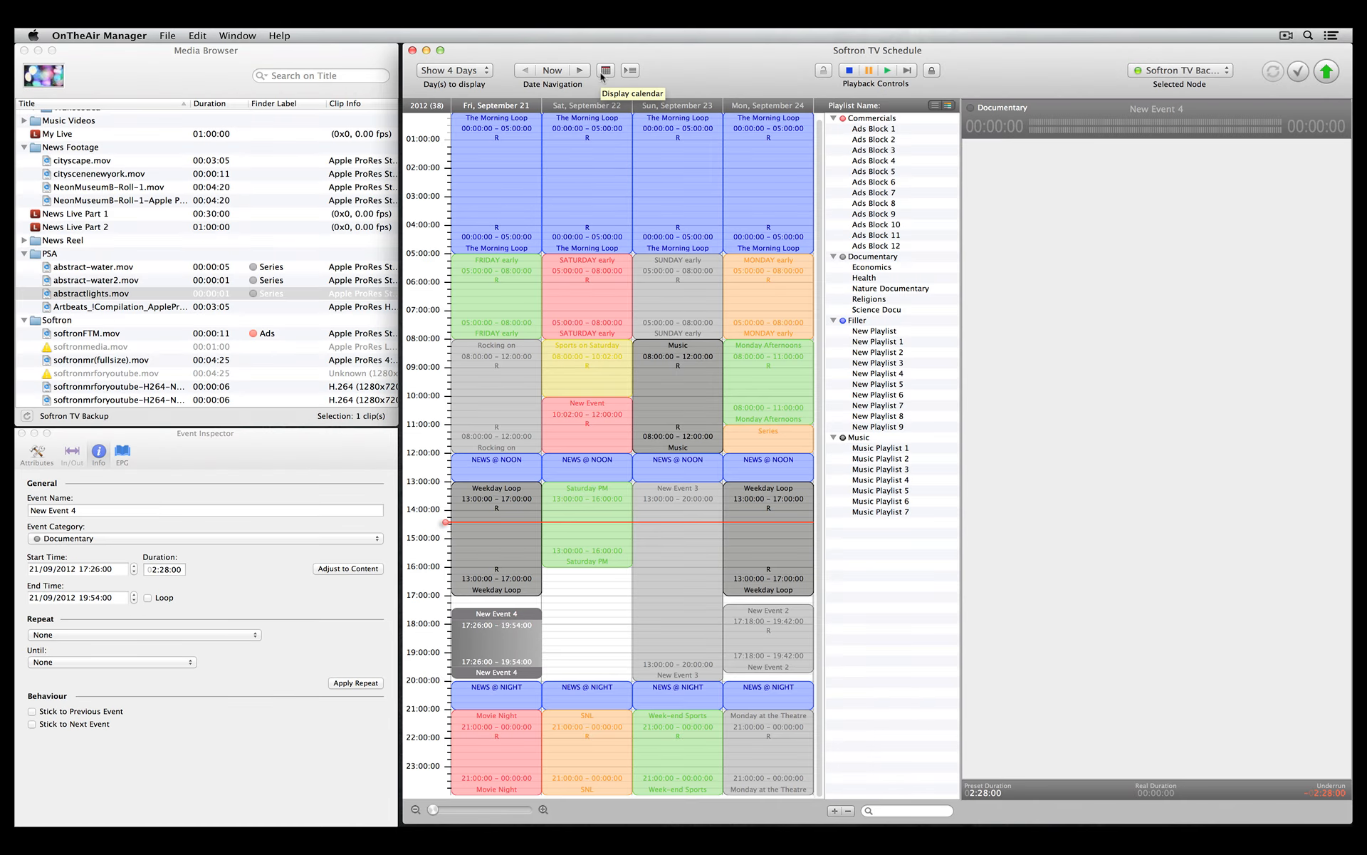
- Browse the schedule dates by paging ahead to September 24, choosing September 20 in the calendar, and returning to today
{"action": "left_click", "coordinate": [592, 70]}
{"action": "left_click", "coordinate": [536, 87]}
{"action": "left_click", "coordinate": [536, 87]}
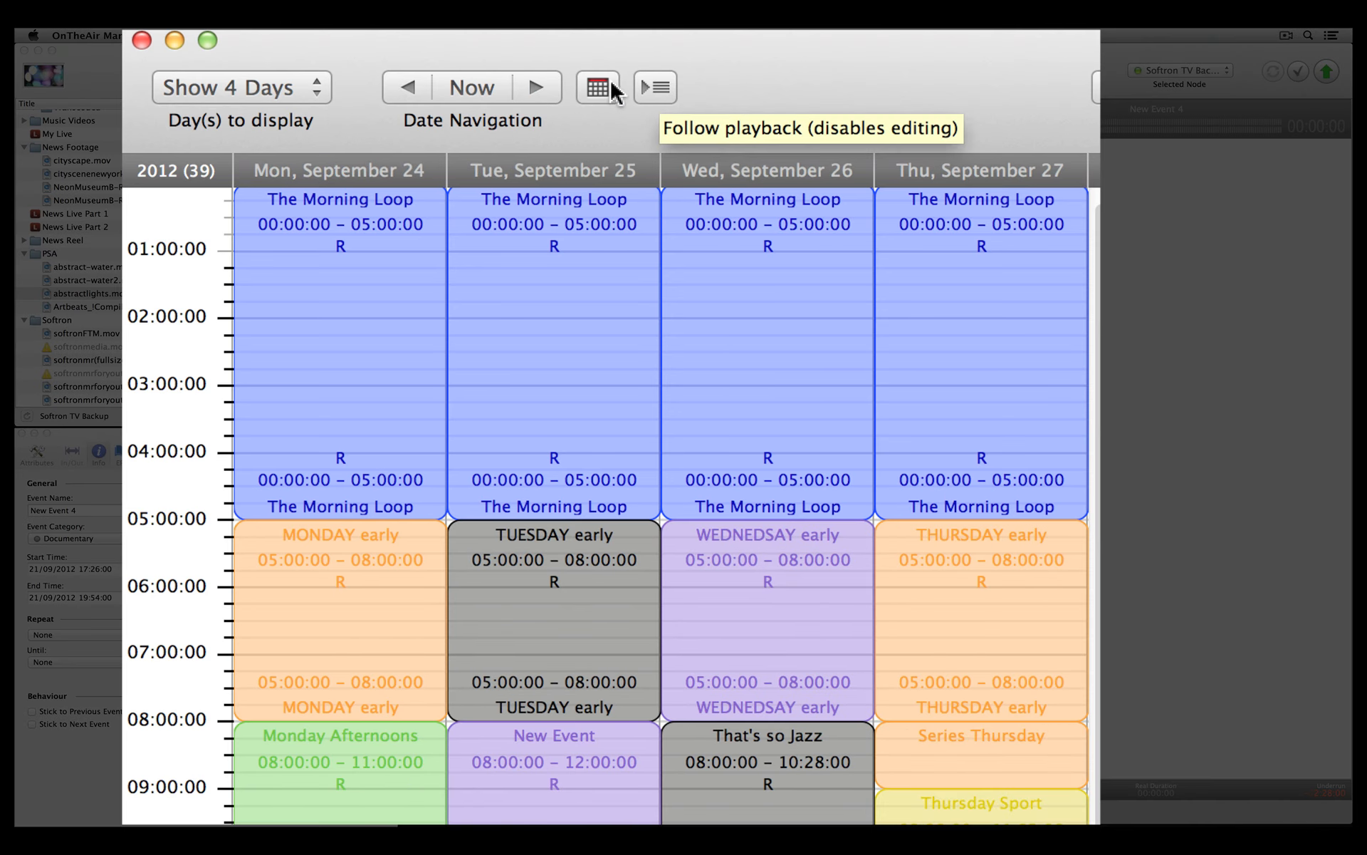
{"action": "left_click", "coordinate": [598, 87]}
{"action": "left_click", "coordinate": [470, 214]}
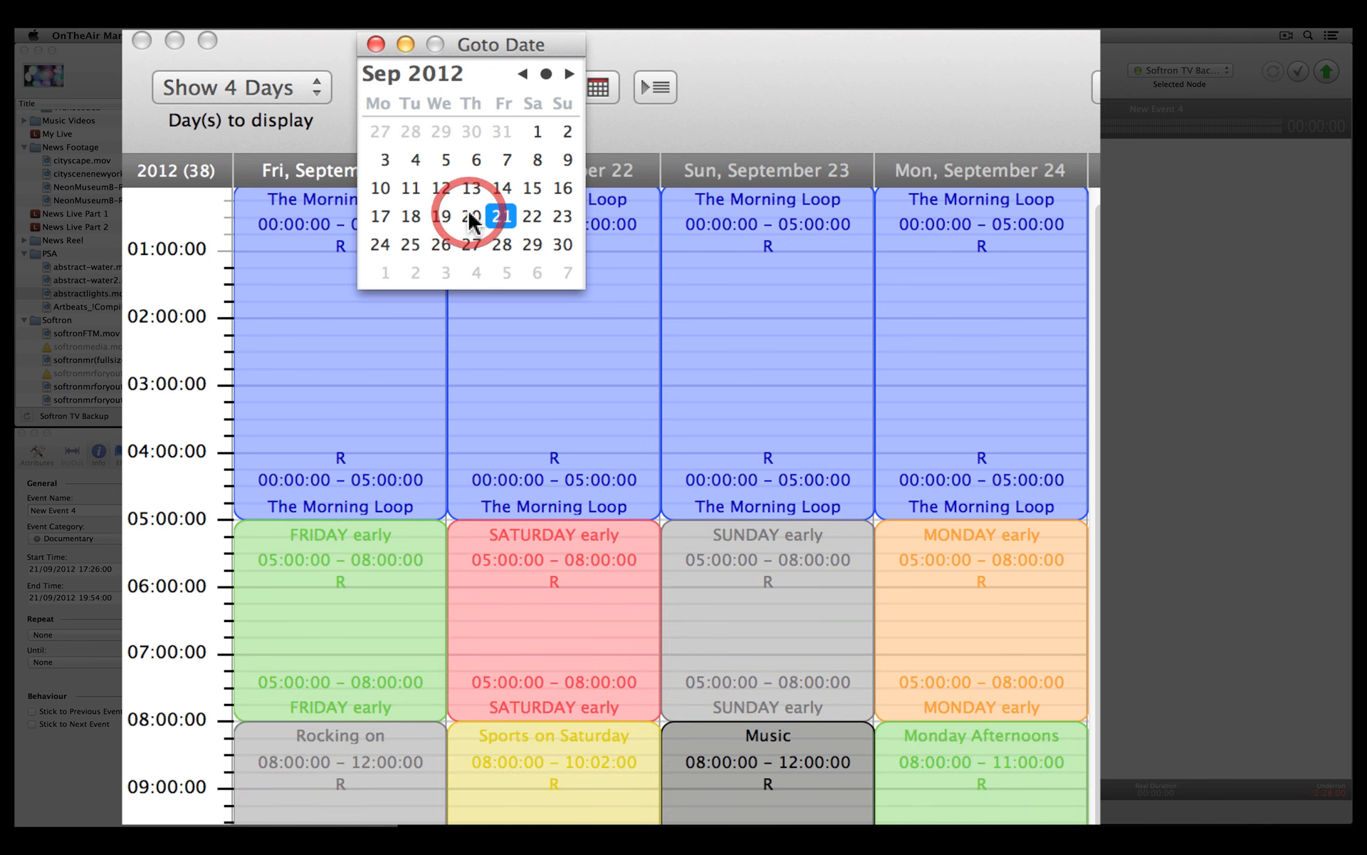
{"action": "left_click", "coordinate": [374, 44]}
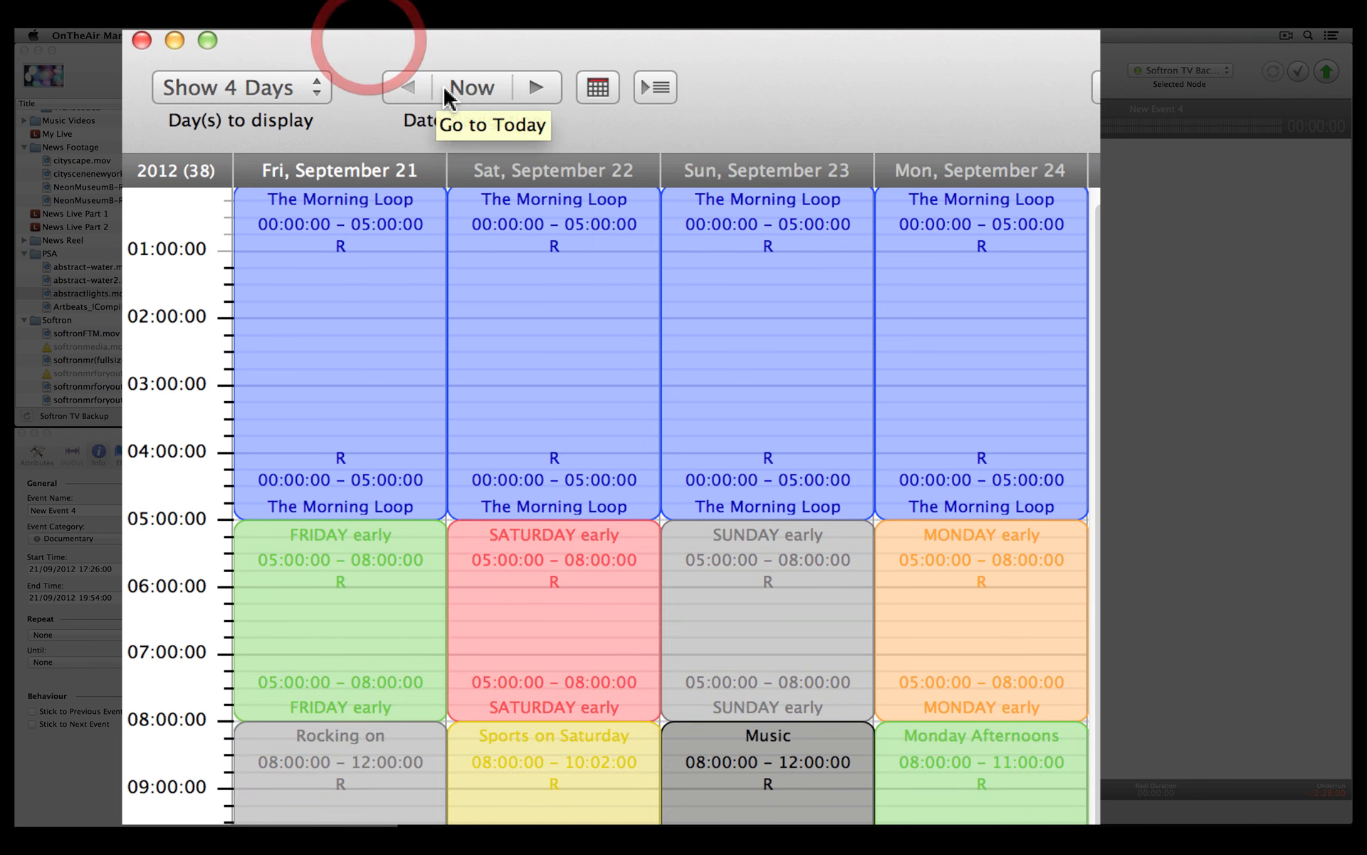
{"action": "left_click", "coordinate": [494, 96]}
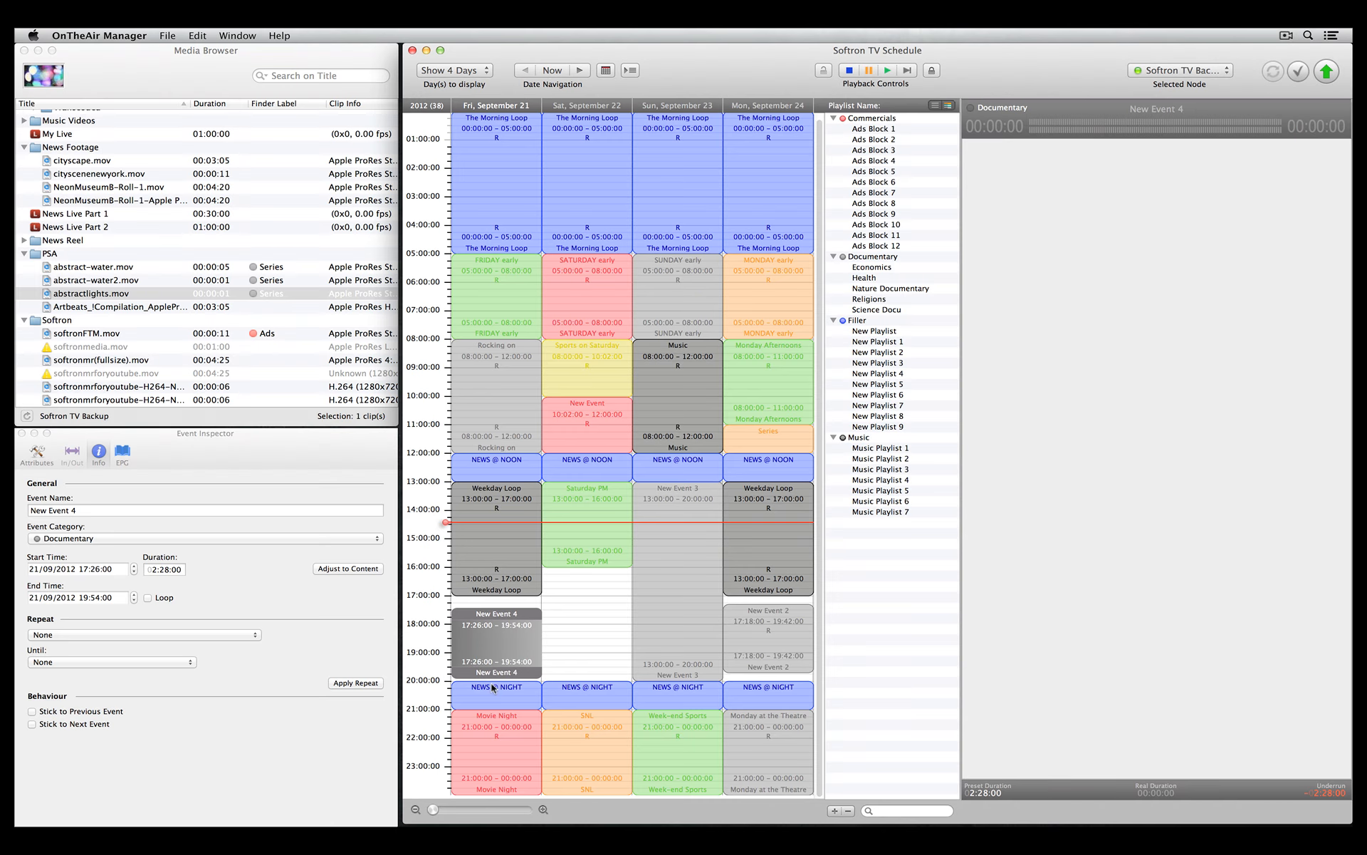
- Display seven days in the schedule and select New Event 2 on Monday
{"action": "mouse_move", "coordinate": [433, 810]}
{"action": "left_mouse_down"}
{"action": "mouse_move", "coordinate": [484, 811]}
{"action": "mouse_move", "coordinate": [430, 811]}
{"action": "left_mouse_up"}
{"action": "left_click", "coordinate": [470, 71]}
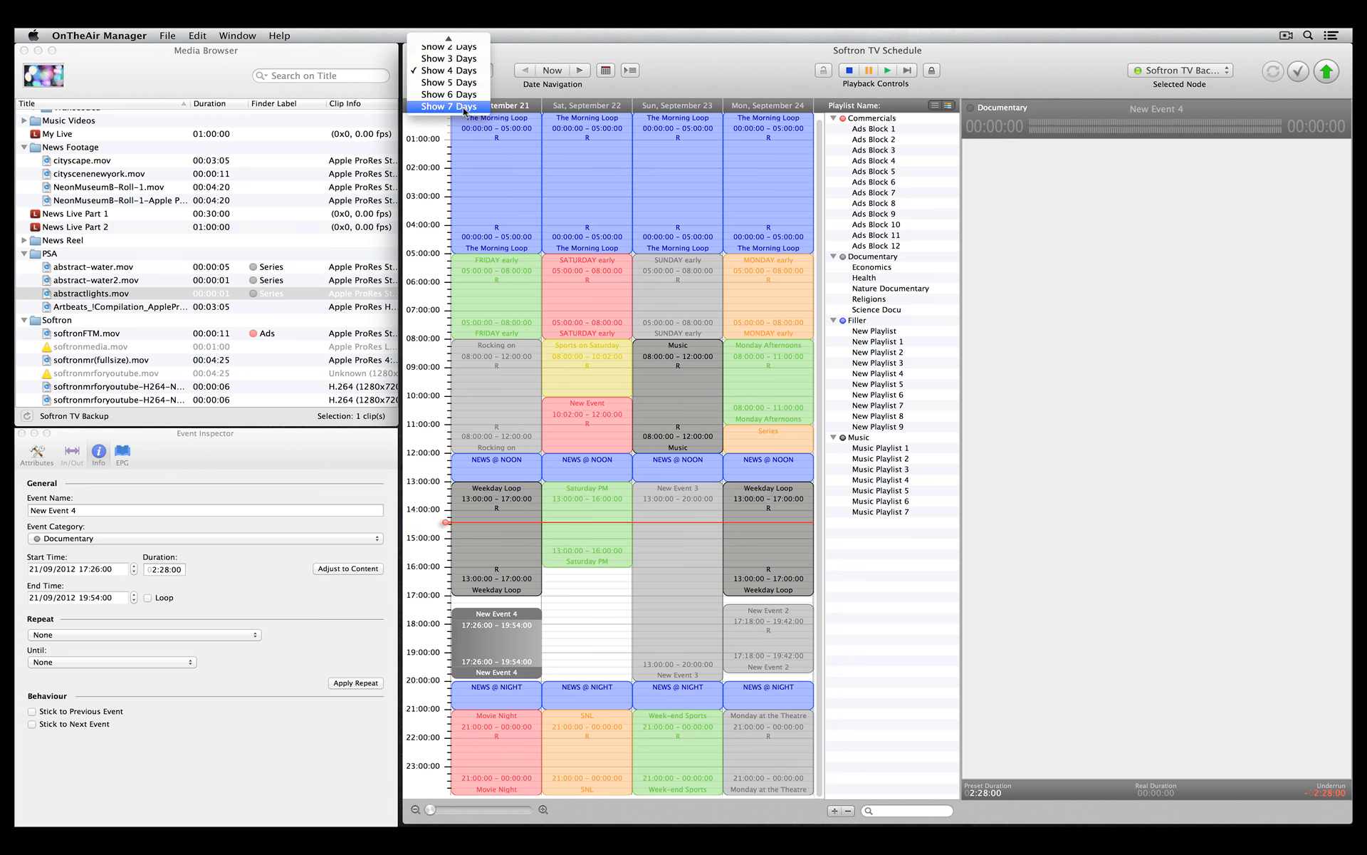
{"action": "left_click", "coordinate": [465, 107]}
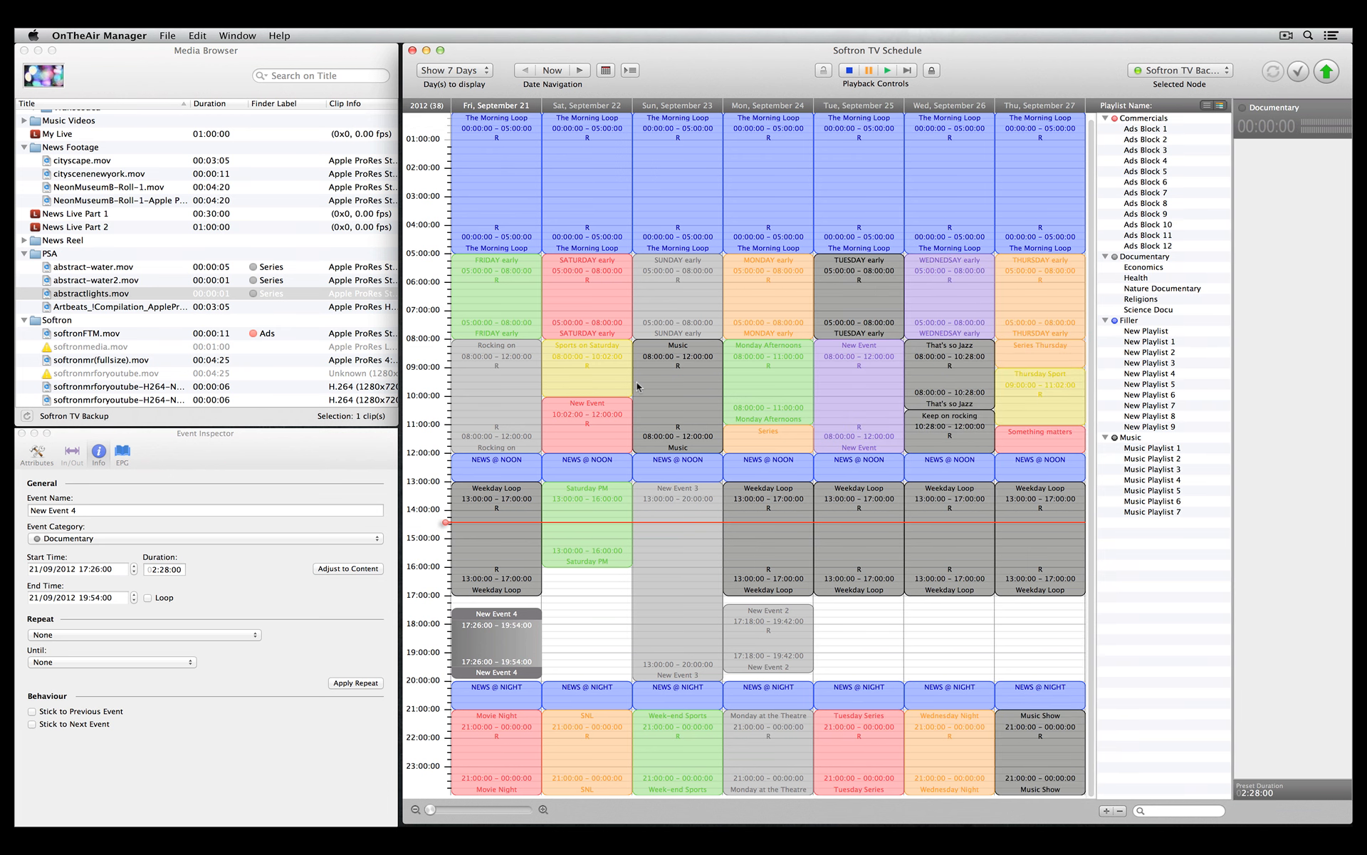
{"action": "left_click", "coordinate": [777, 638]}
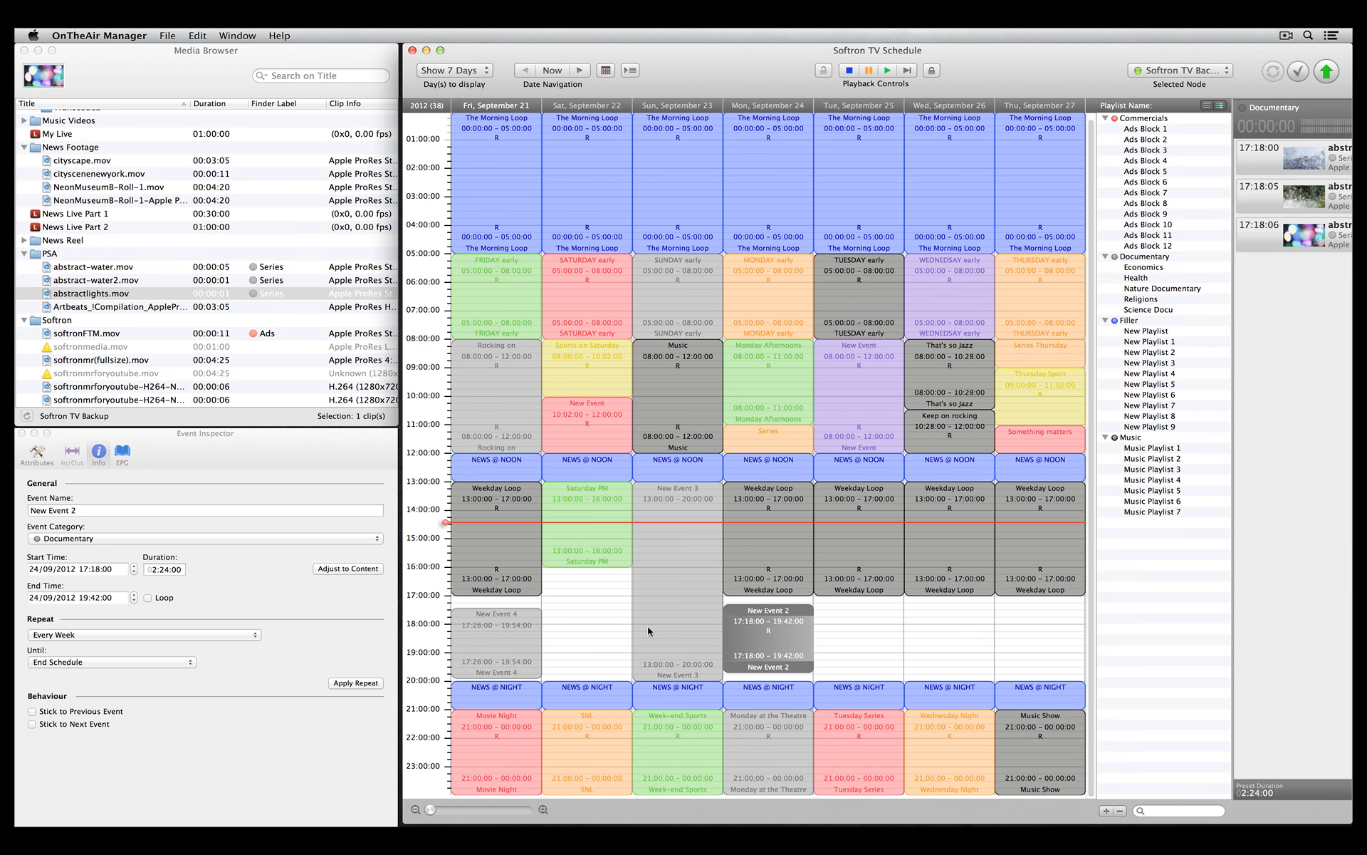
- Create a new Saturday event from about 16:34 to 19:12 and duplicate it to Tuesday, September 25, at about 17:12
{"action": "left_click_drag", "start_coordinate": [591, 584], "coordinate": [595, 657]}
{"action": "left_click_drag", "start_coordinate": [596, 603], "coordinate": [877, 621]}
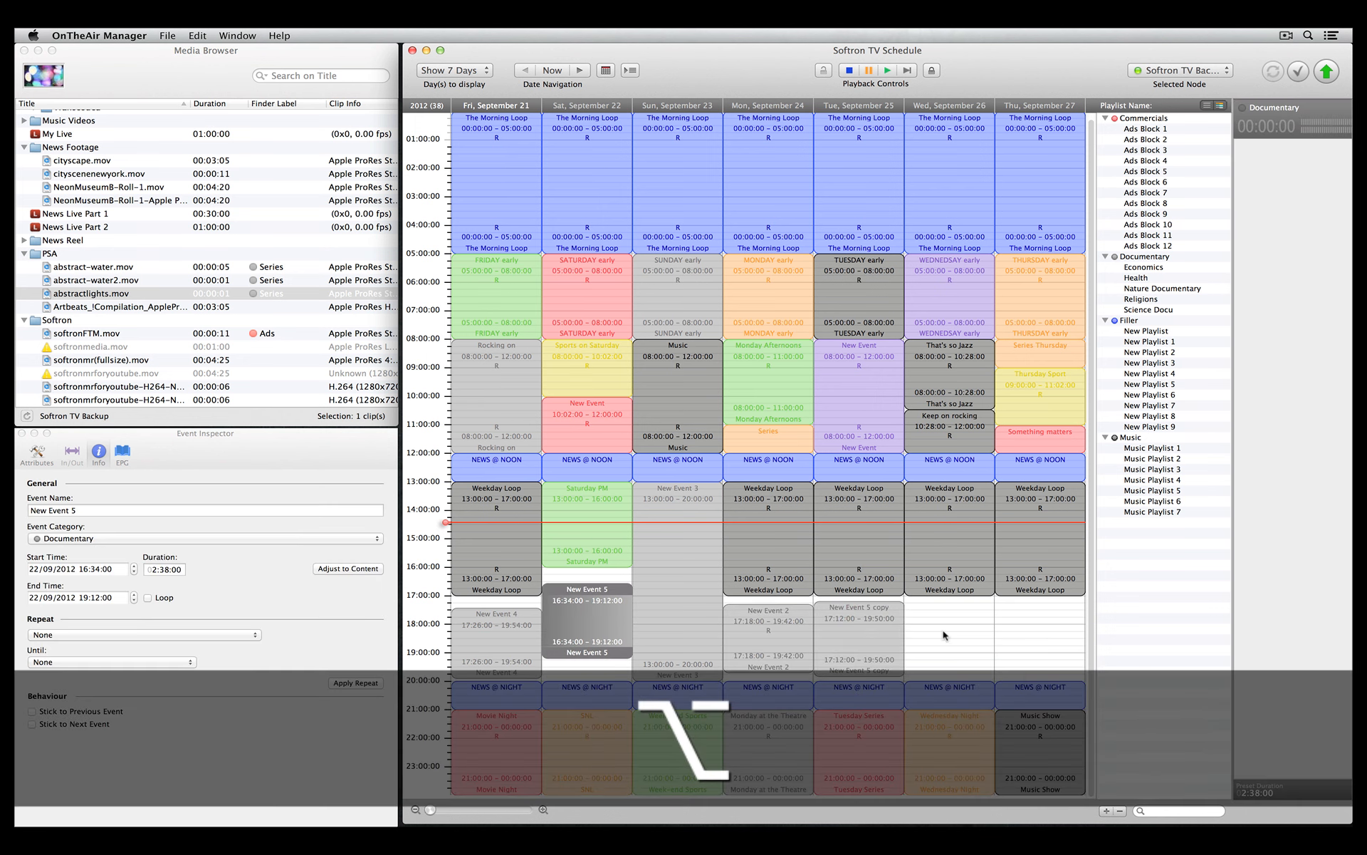
- Select the duplicated event on Tuesday and open its event category choices
{"action": "left_click", "coordinate": [961, 631]}
{"action": "left_click", "coordinate": [890, 634]}
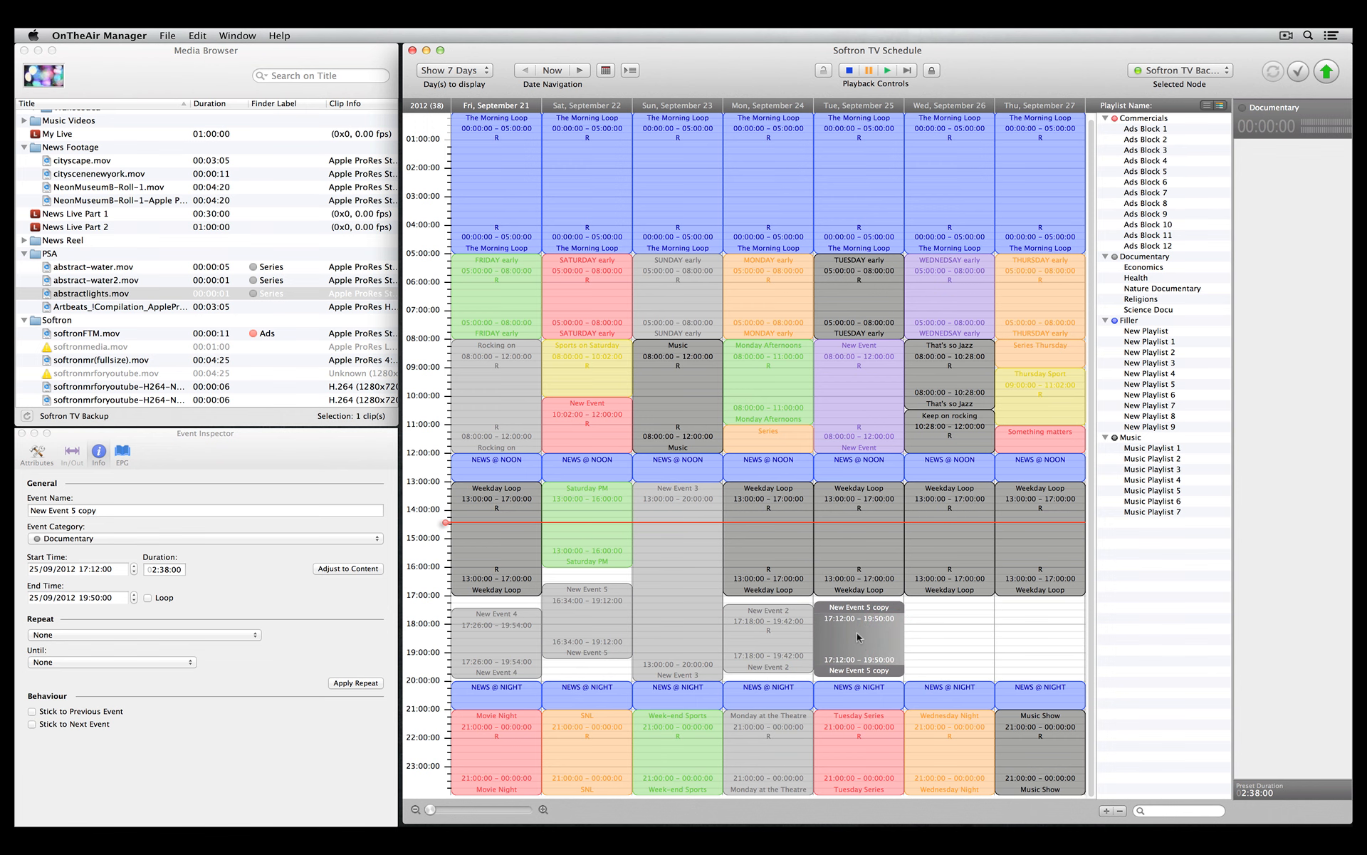
{"action": "left_click", "coordinate": [195, 539]}
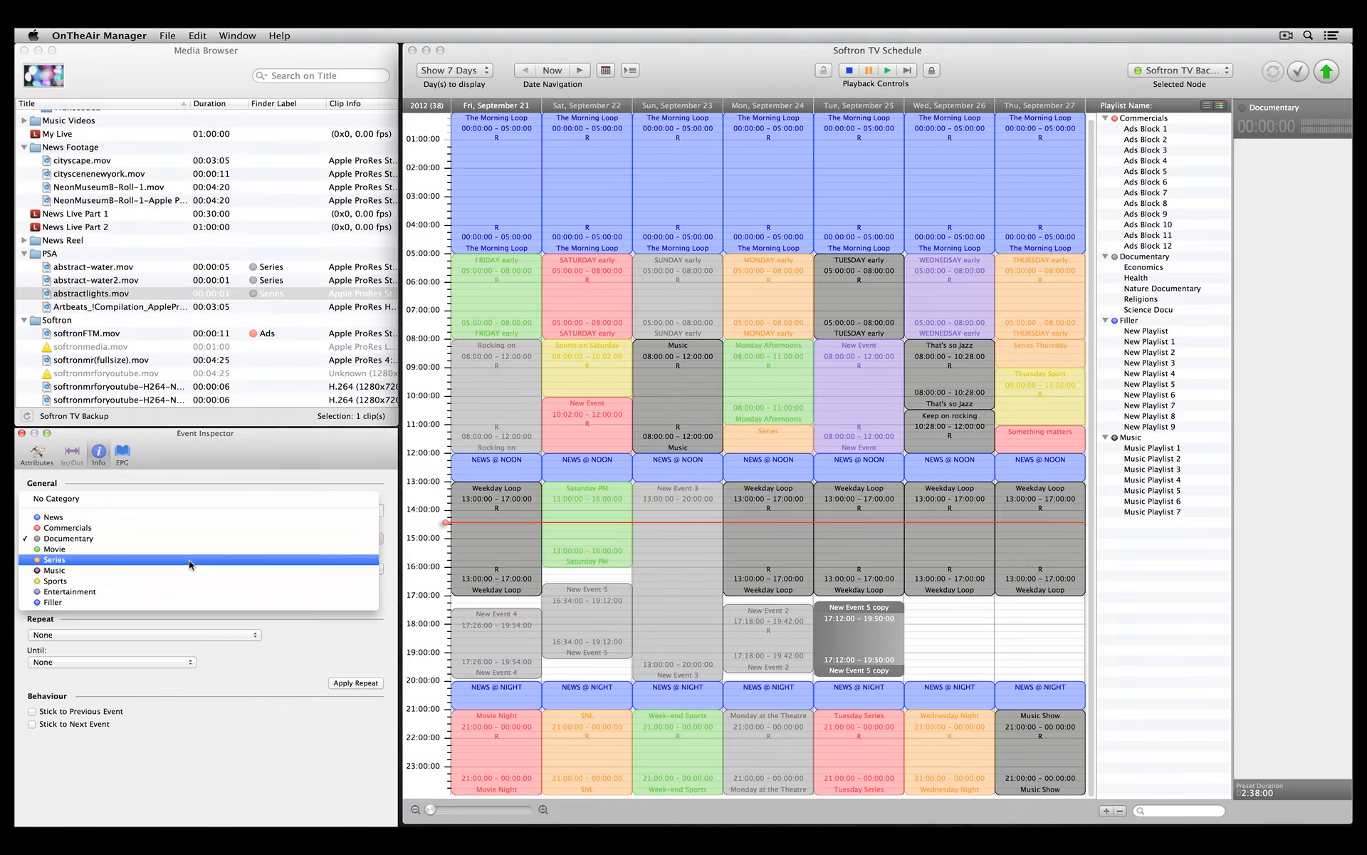
- View the contents of the Ads Block 2, Economics and Health playlists
{"action": "left_click", "coordinate": [361, 295]}
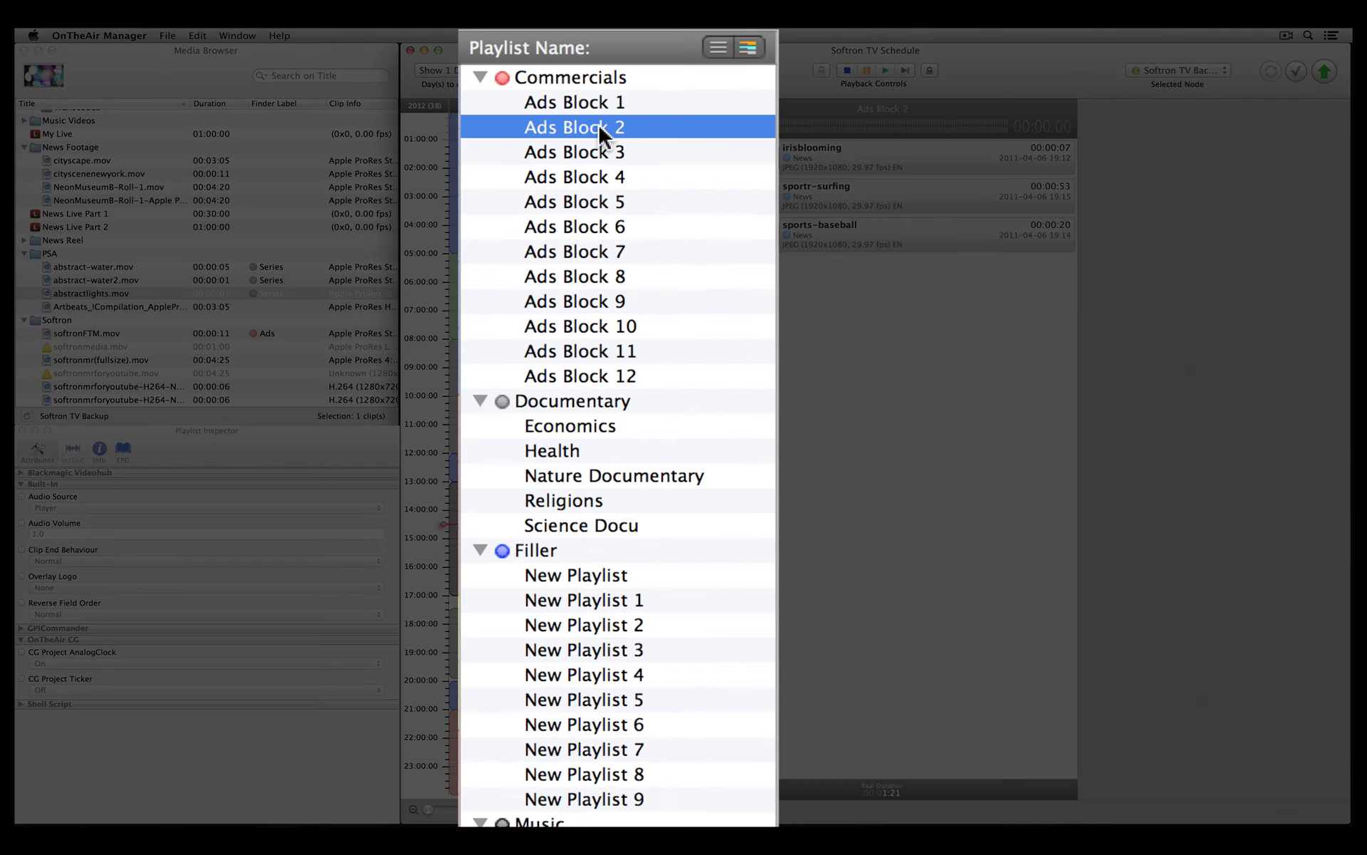
{"action": "left_click", "coordinate": [573, 421]}
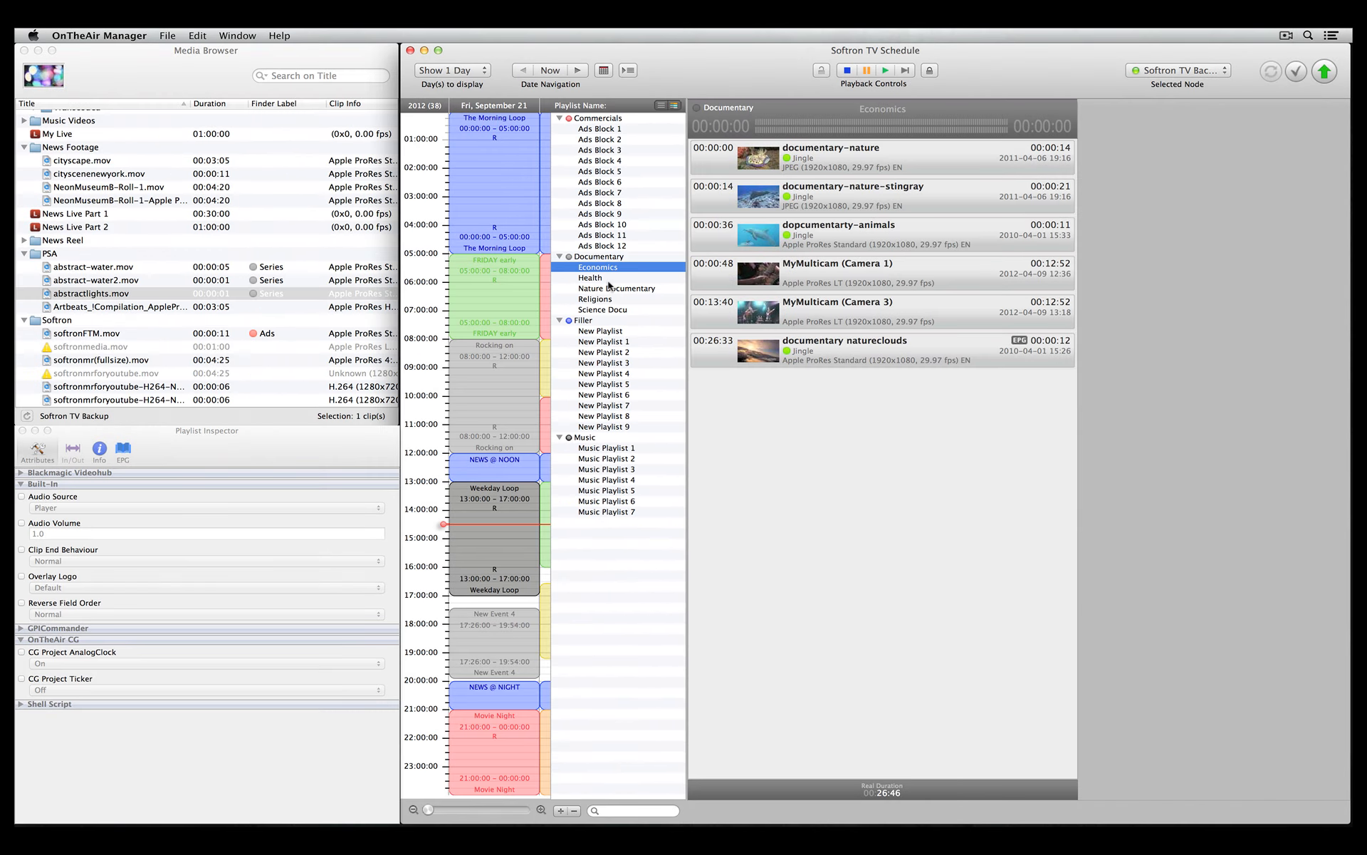
{"action": "left_click", "coordinate": [607, 279]}
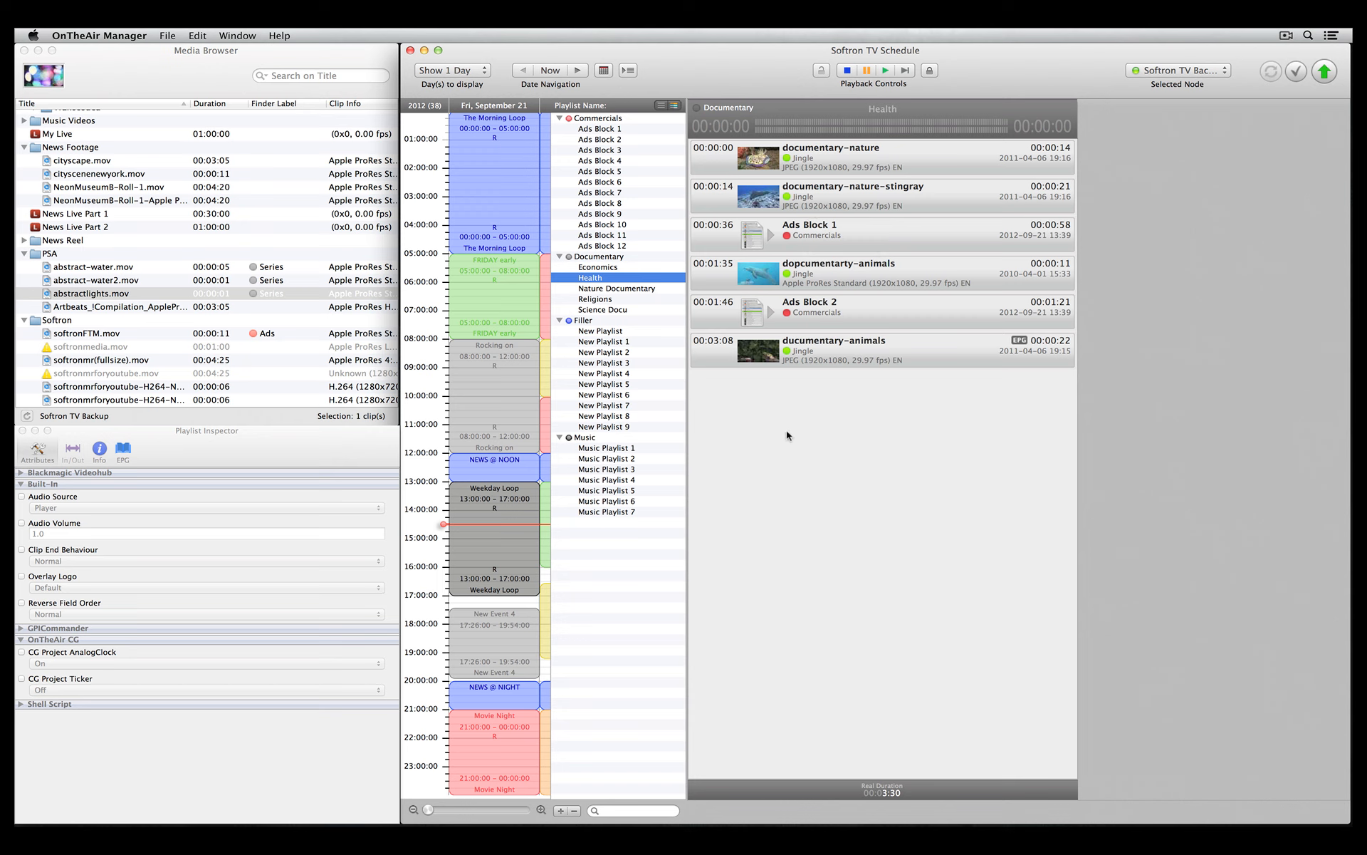
- Add the Ads Block 2 and Economics playlists, in that order, to Friday's Rocking on event
{"action": "left_click", "coordinate": [511, 414]}
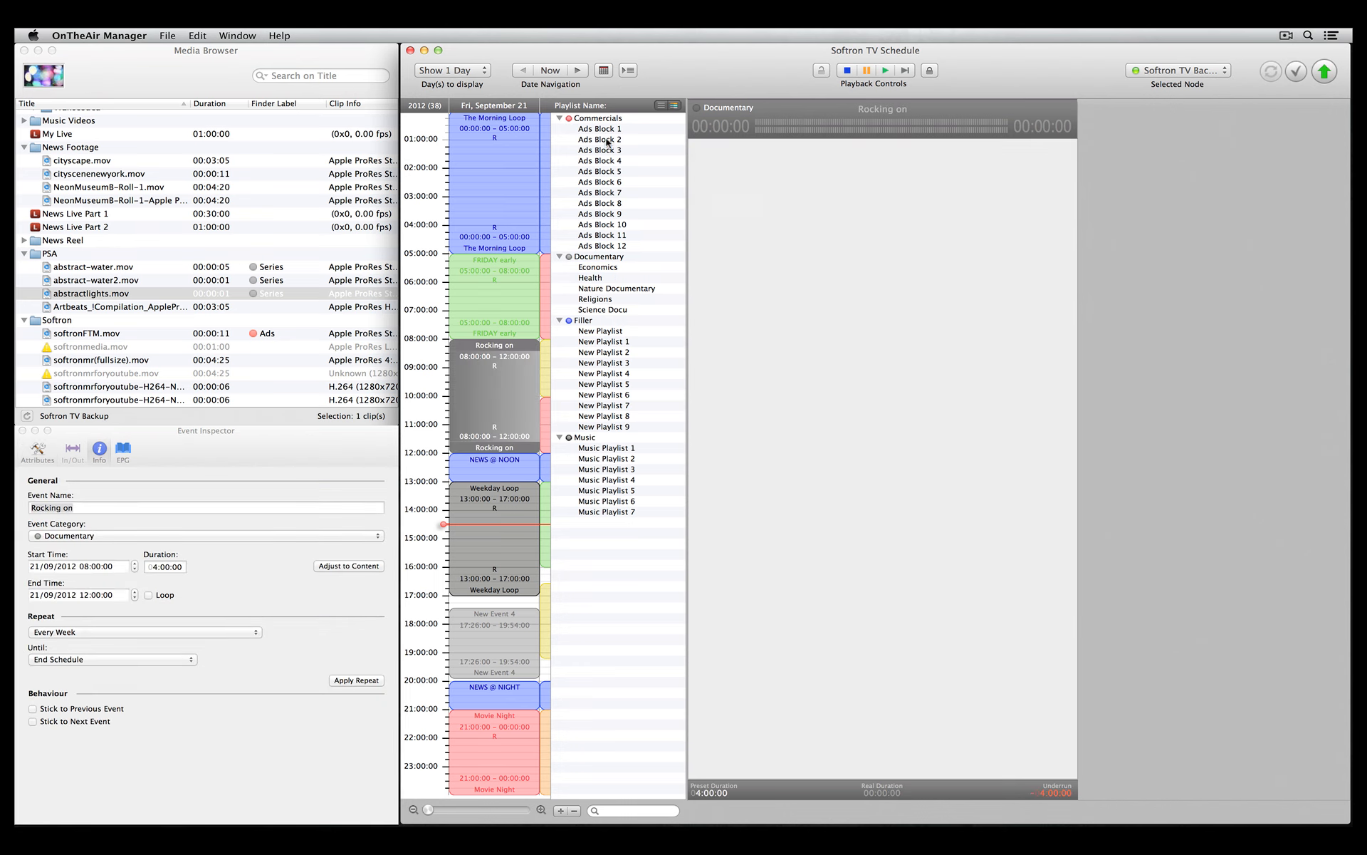
{"action": "left_click_drag", "start_coordinate": [608, 141], "coordinate": [784, 189]}
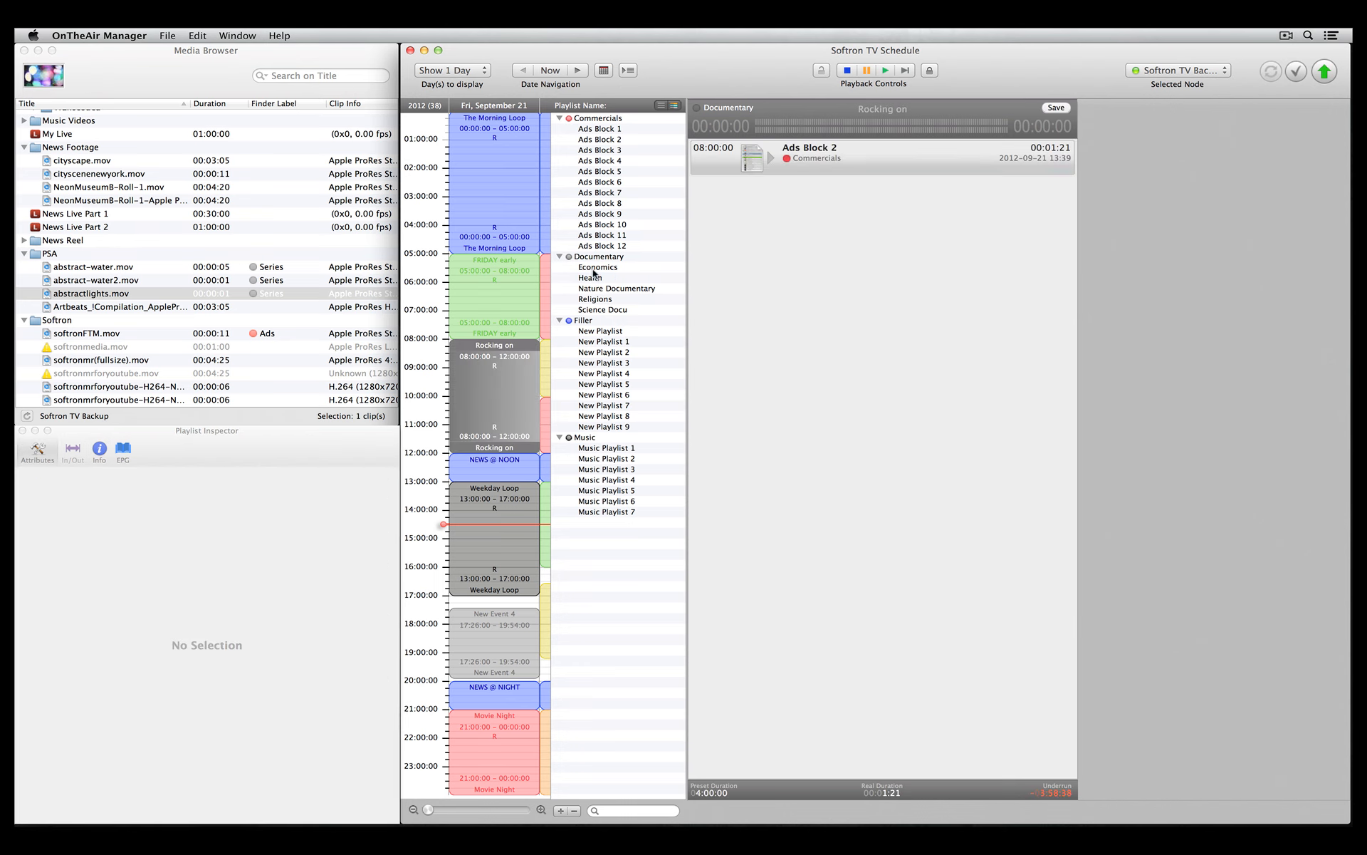
{"action": "left_click_drag", "start_coordinate": [594, 272], "coordinate": [865, 223]}
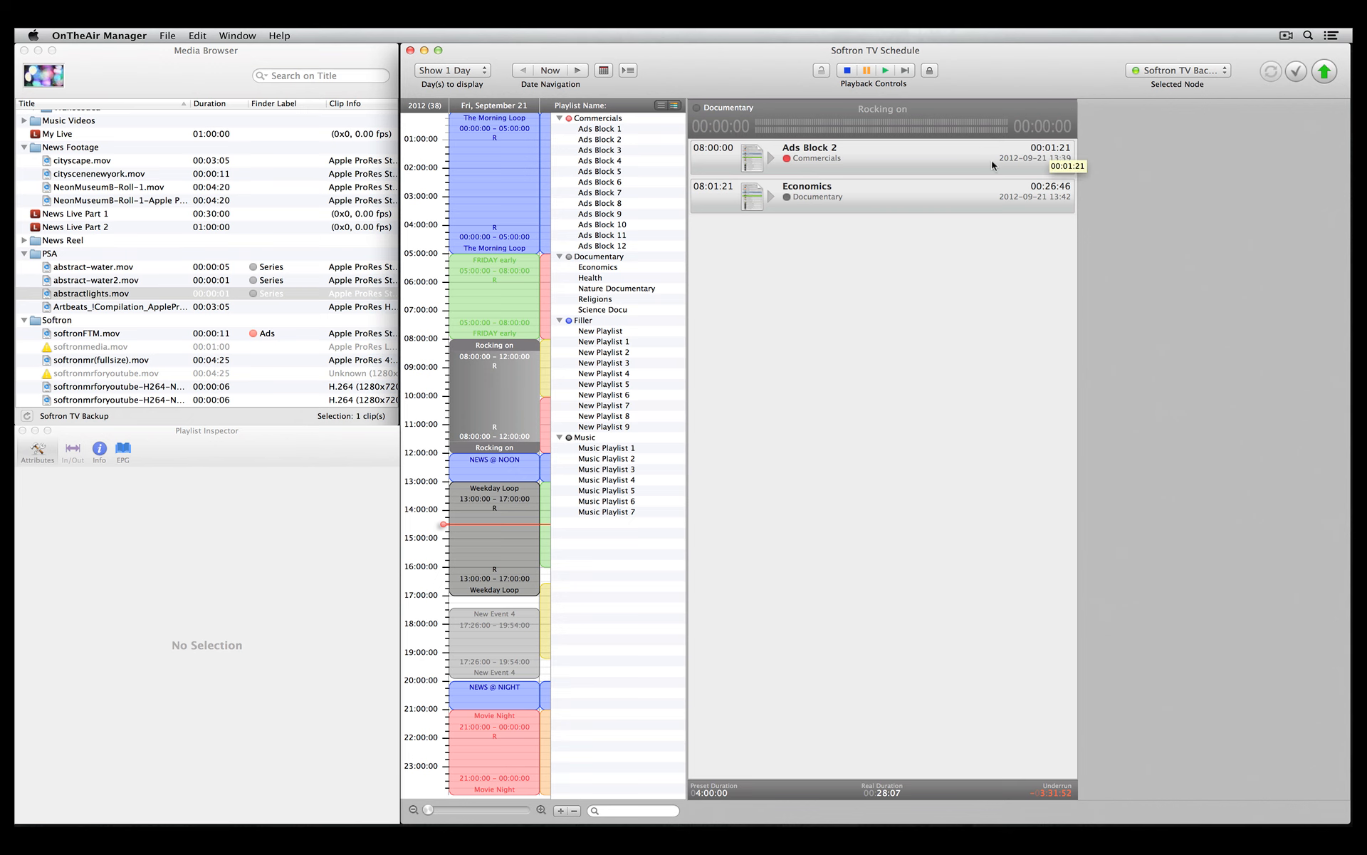
- Examine the clips nested in the Ads Block 2 and Economics playlists of the Rocking on event
{"action": "left_click", "coordinate": [953, 166]}
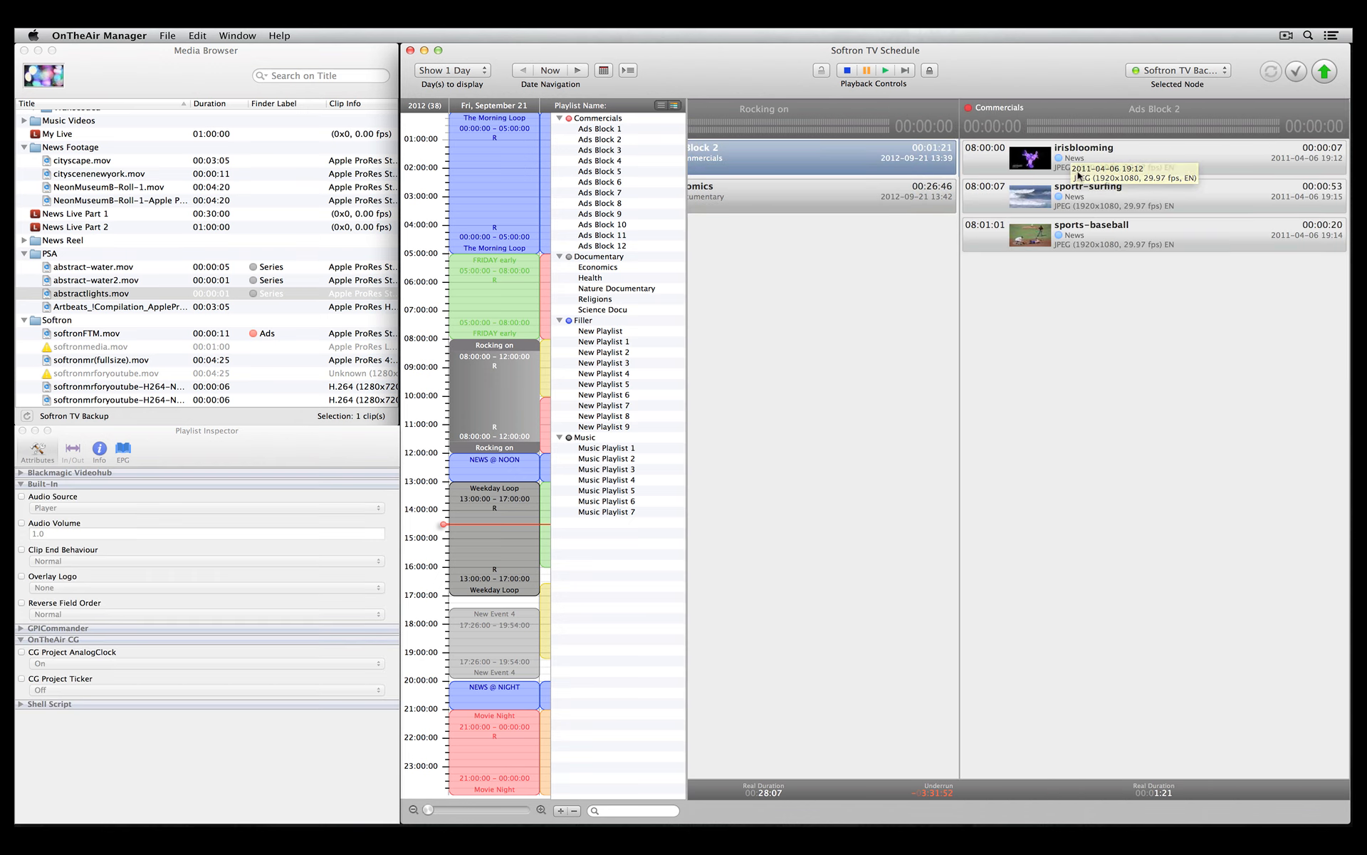
{"action": "left_click", "coordinate": [884, 205]}
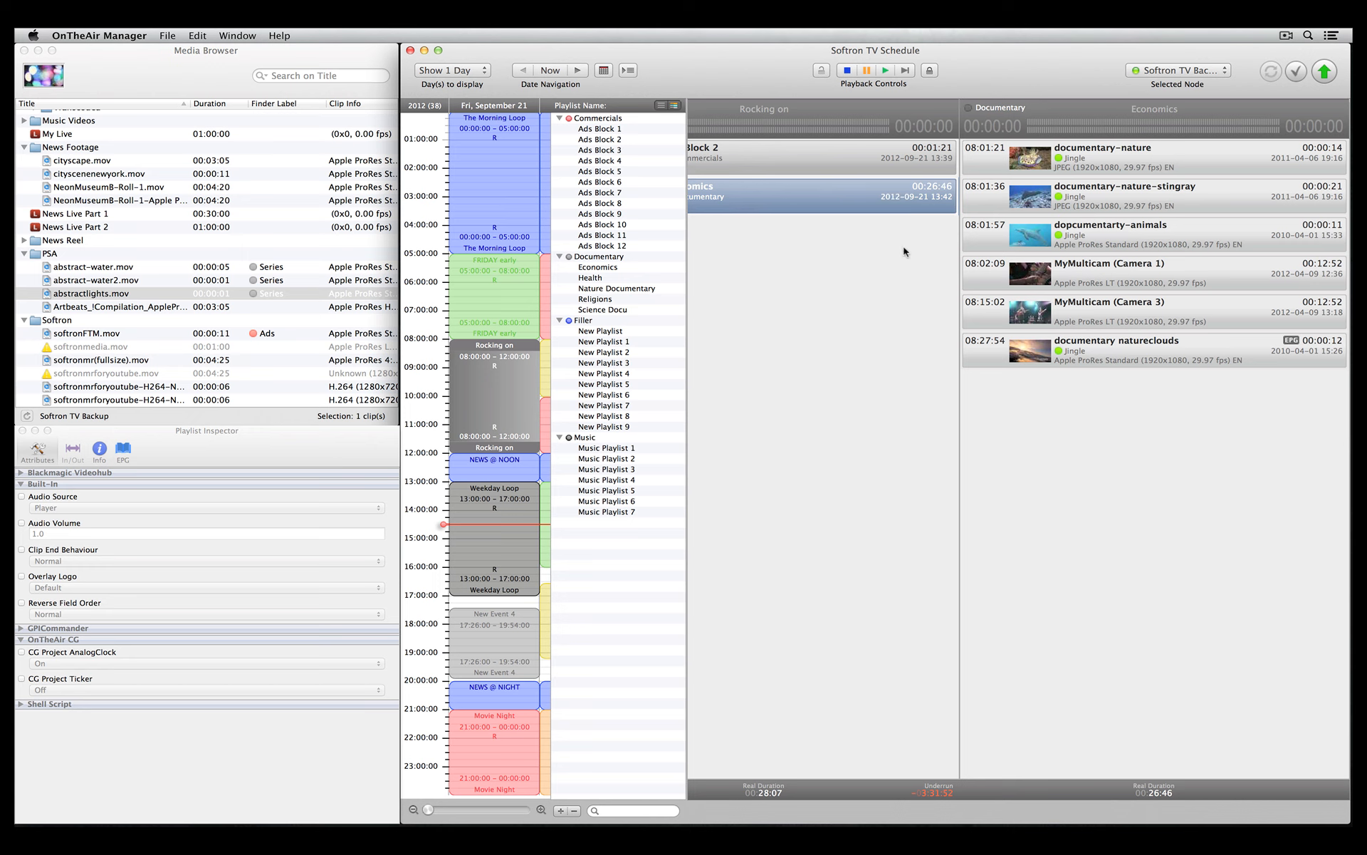
{"action": "left_click", "coordinate": [888, 281]}
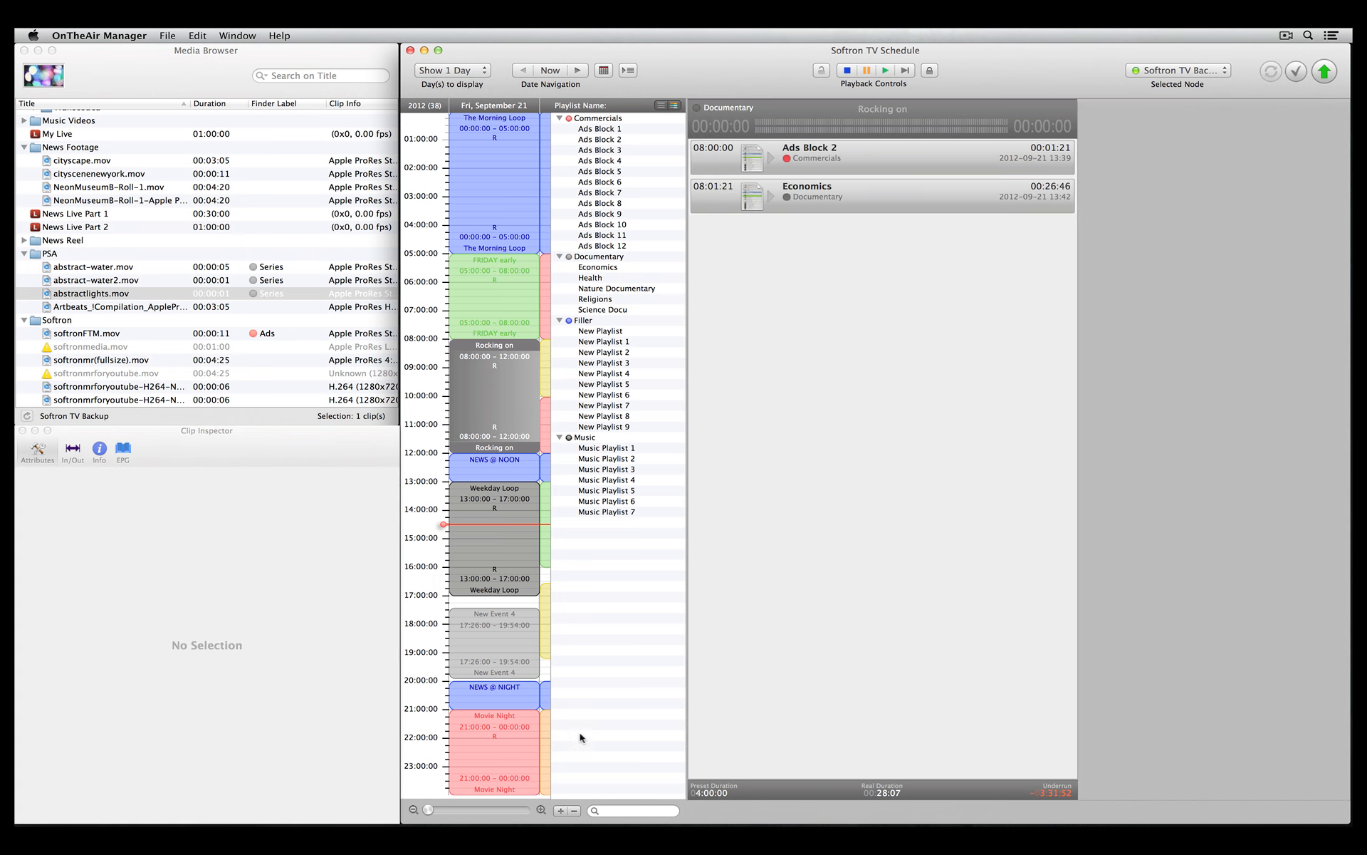
- Create a new playlist in the Documentary category and duplicate the Religions playlist
{"action": "left_click", "coordinate": [560, 811]}
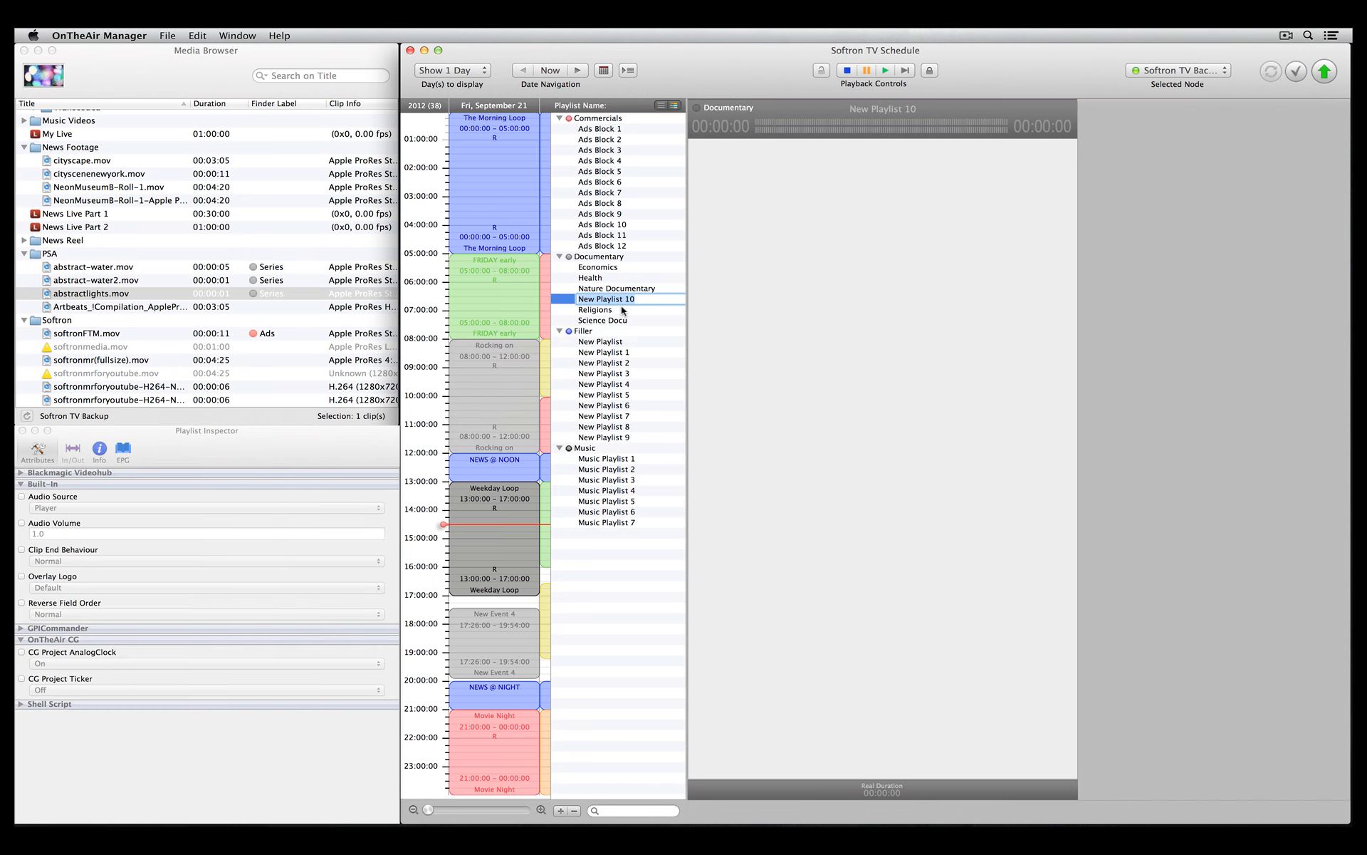
{"action": "left_click", "coordinate": [605, 311]}
{"action": "key", "text": "super+d"}
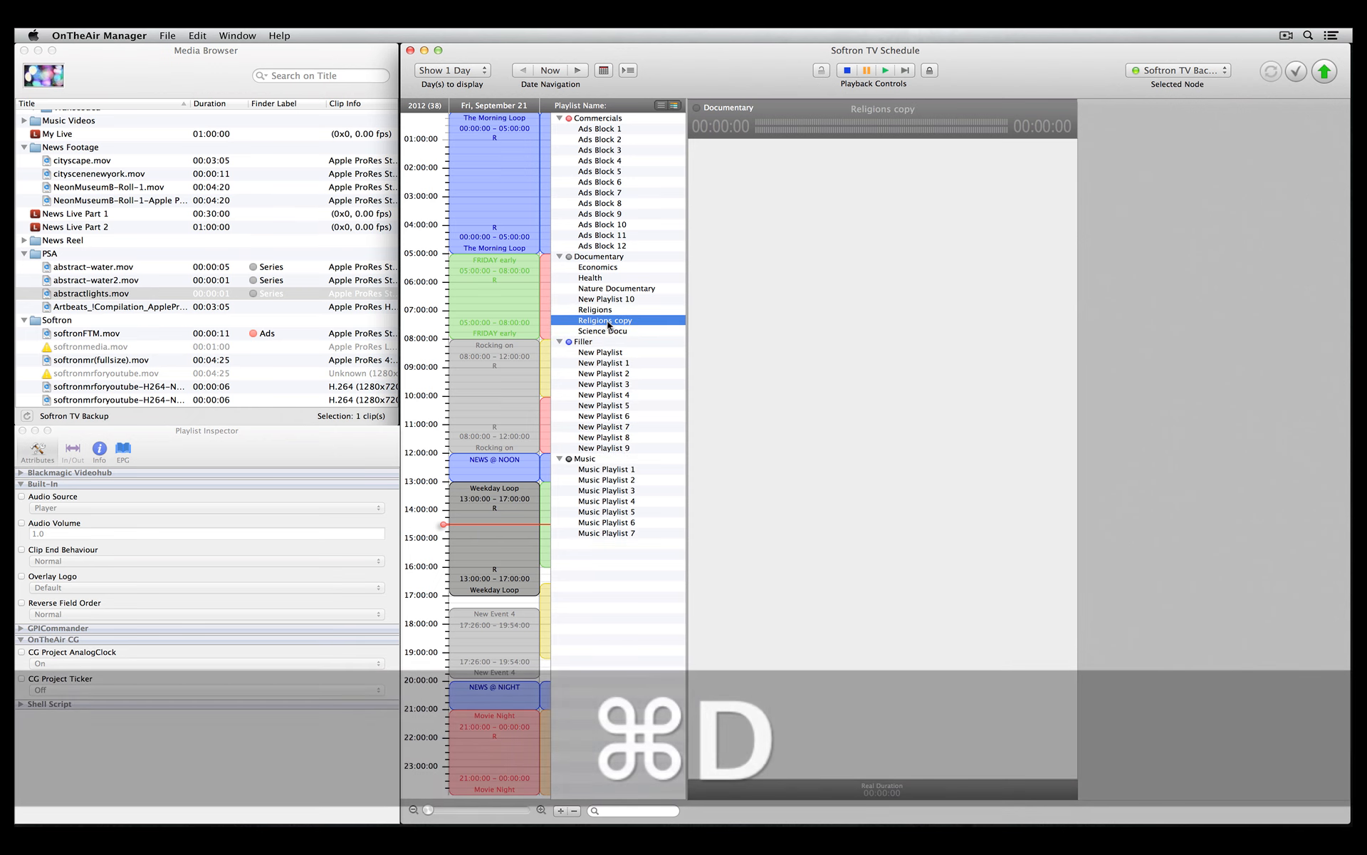
- Delete the Religions copy playlist from the Documentary category and confirm the deletion
{"action": "left_click", "coordinate": [574, 809]}
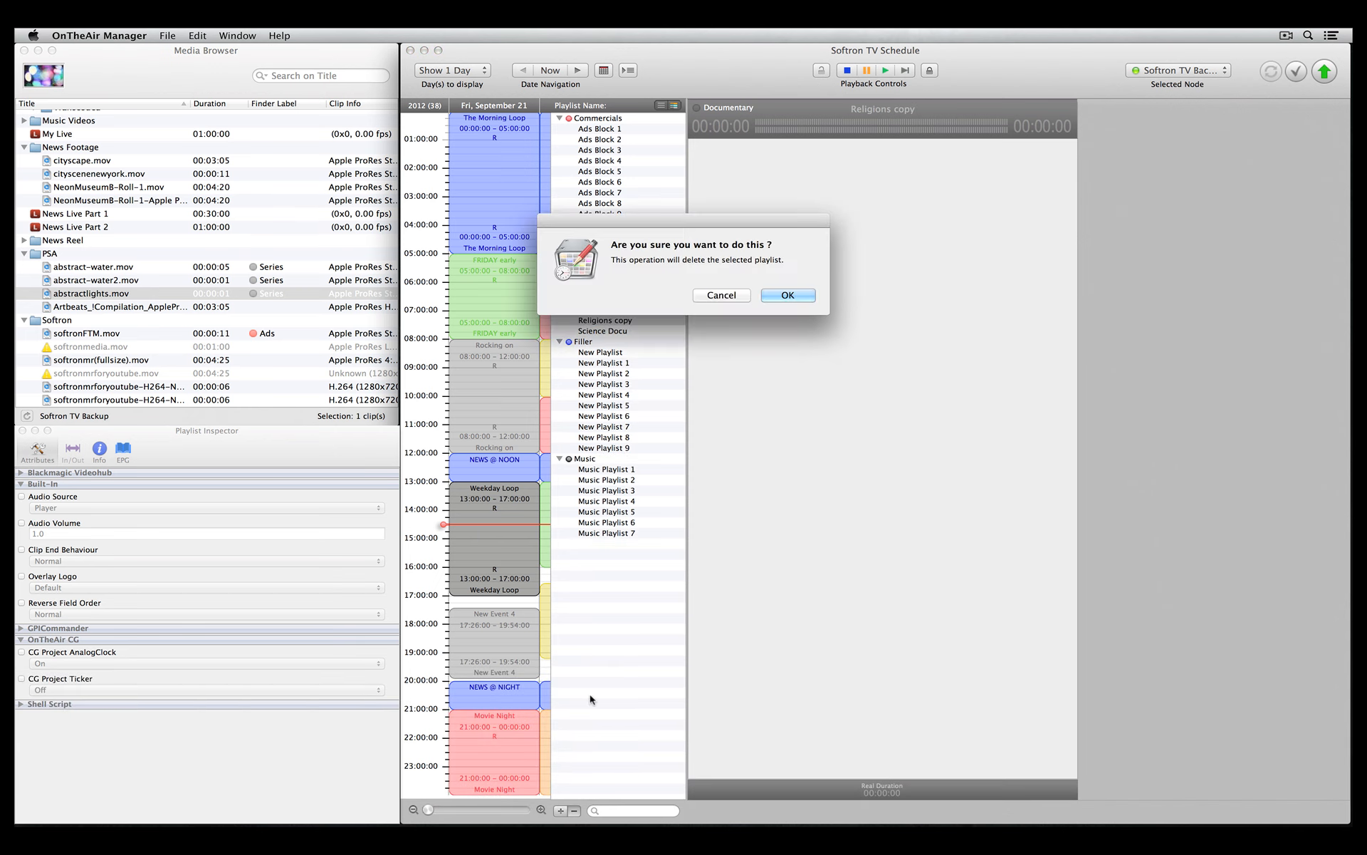
{"action": "left_click", "coordinate": [788, 296]}
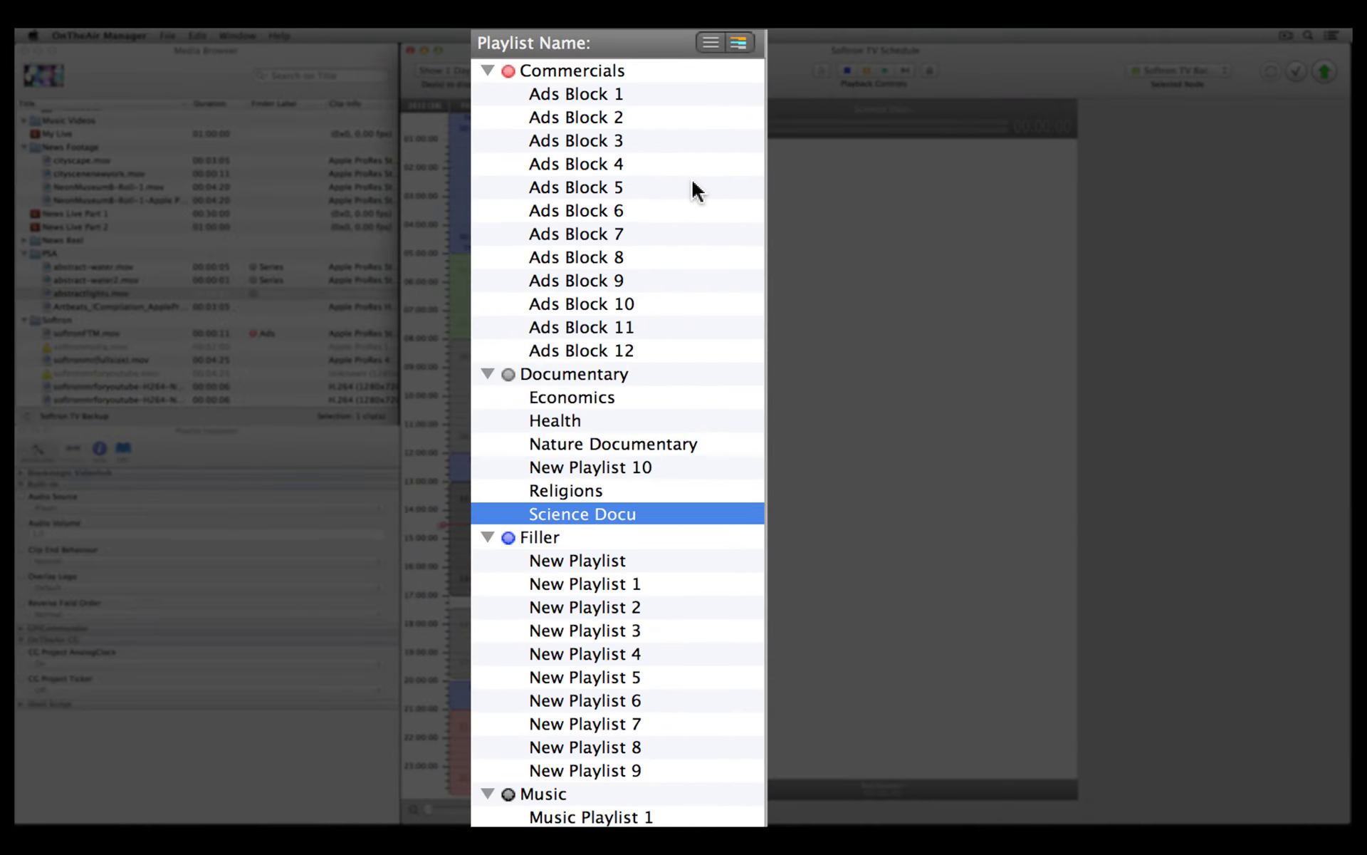
- Switch the playlist list to the flat view and back to category grouping, and search it for "ads"
{"action": "left_click", "coordinate": [734, 44]}
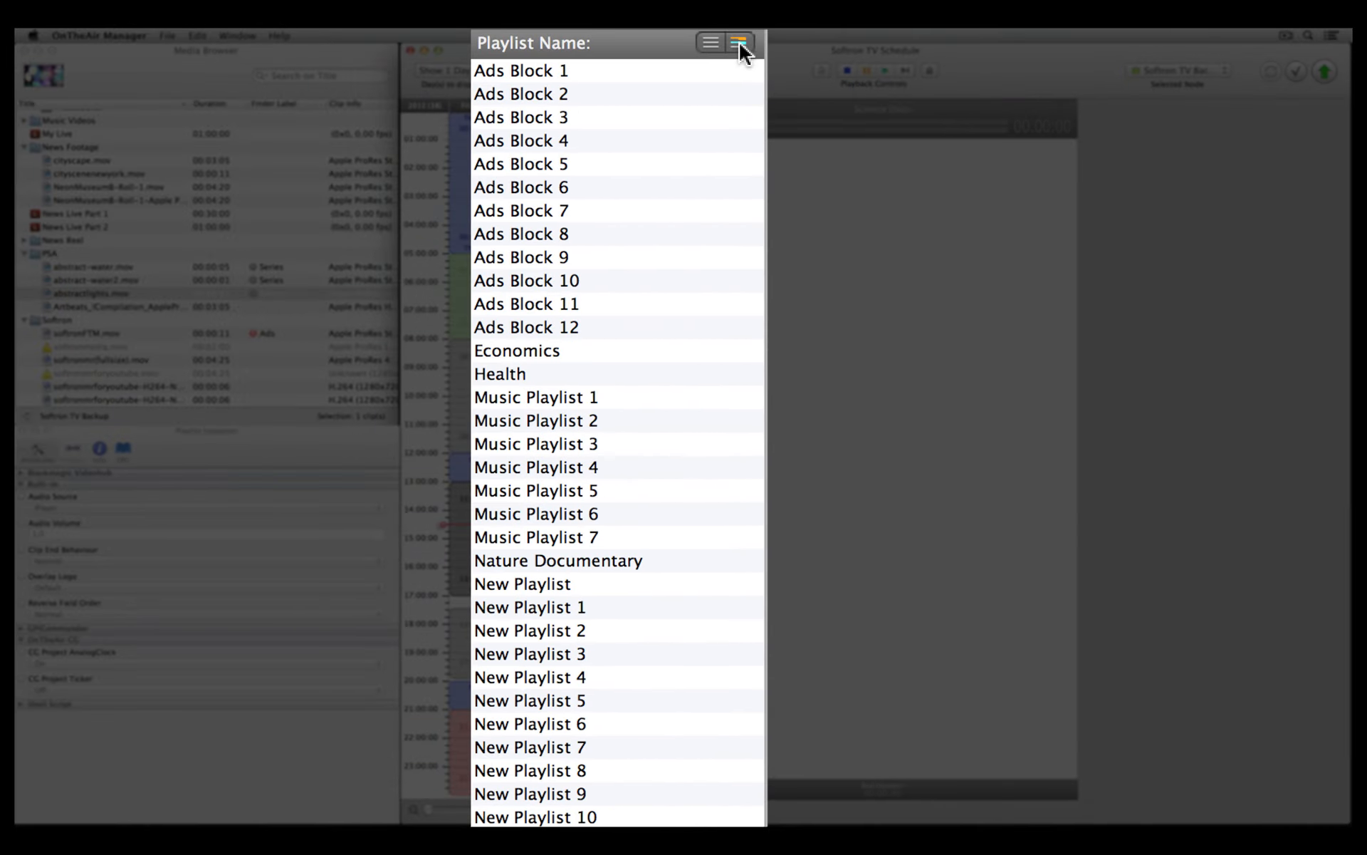
{"action": "left_click", "coordinate": [739, 44]}
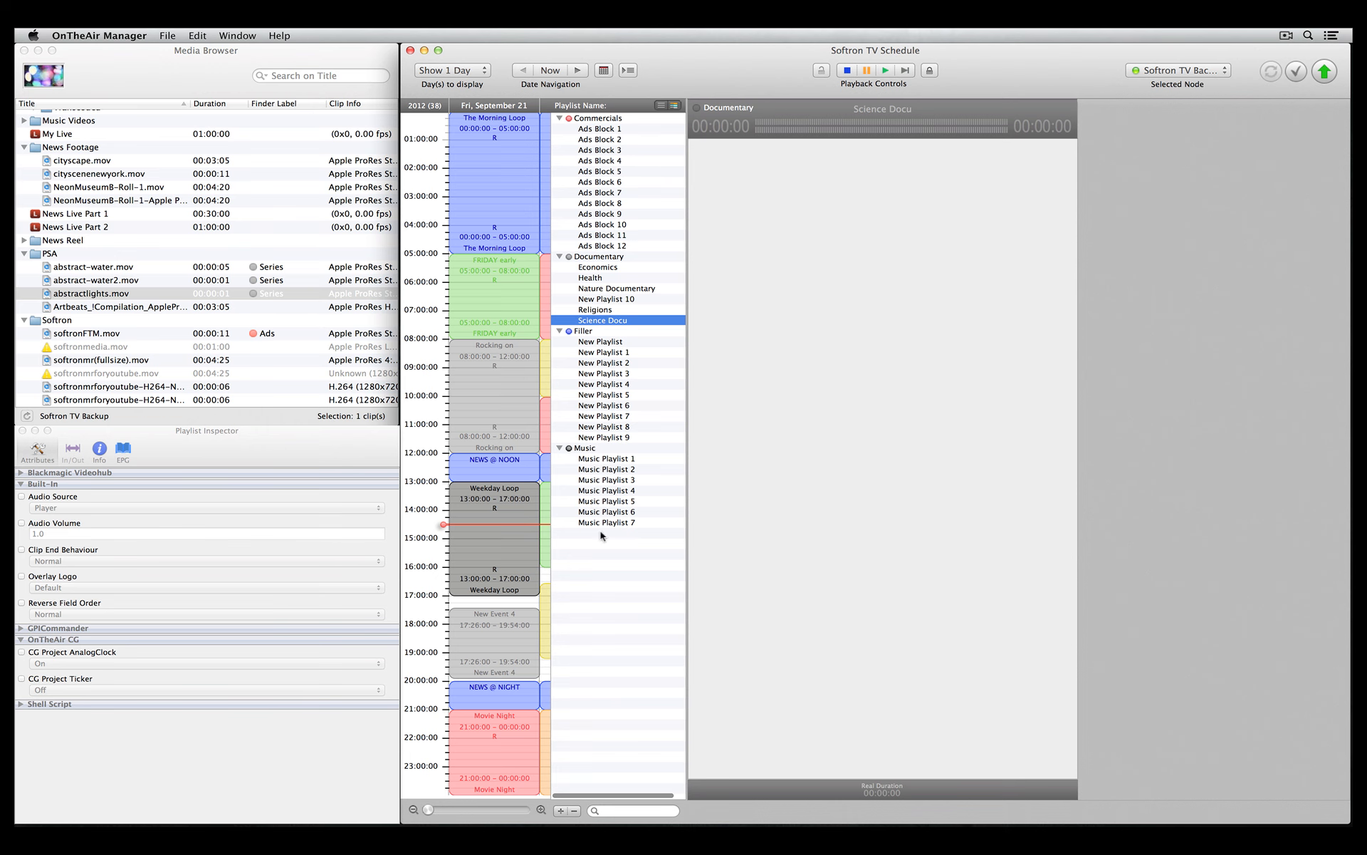
{"action": "left_click", "coordinate": [616, 811]}
{"action": "type", "text": "a"}
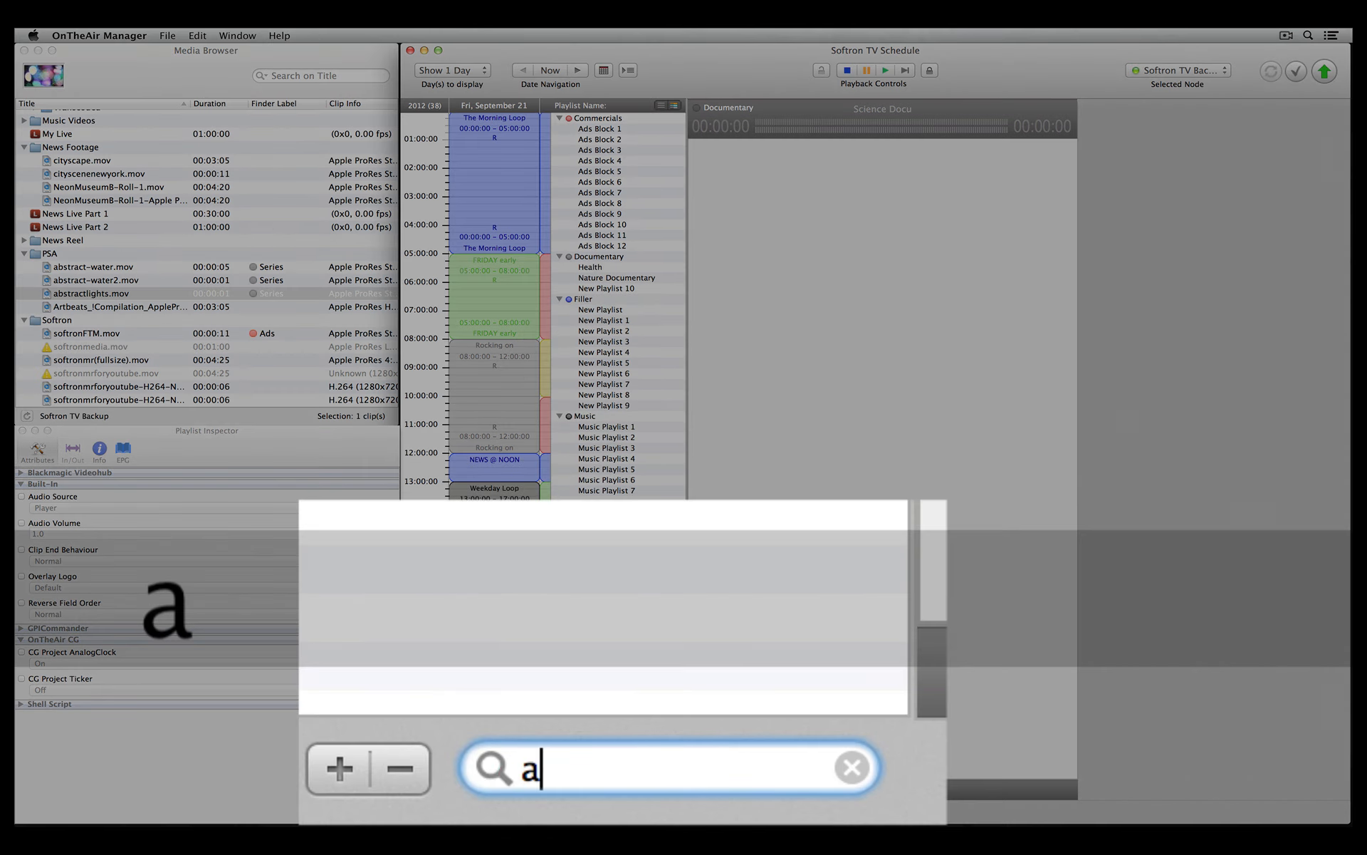
{"action": "type", "text": "ds"}
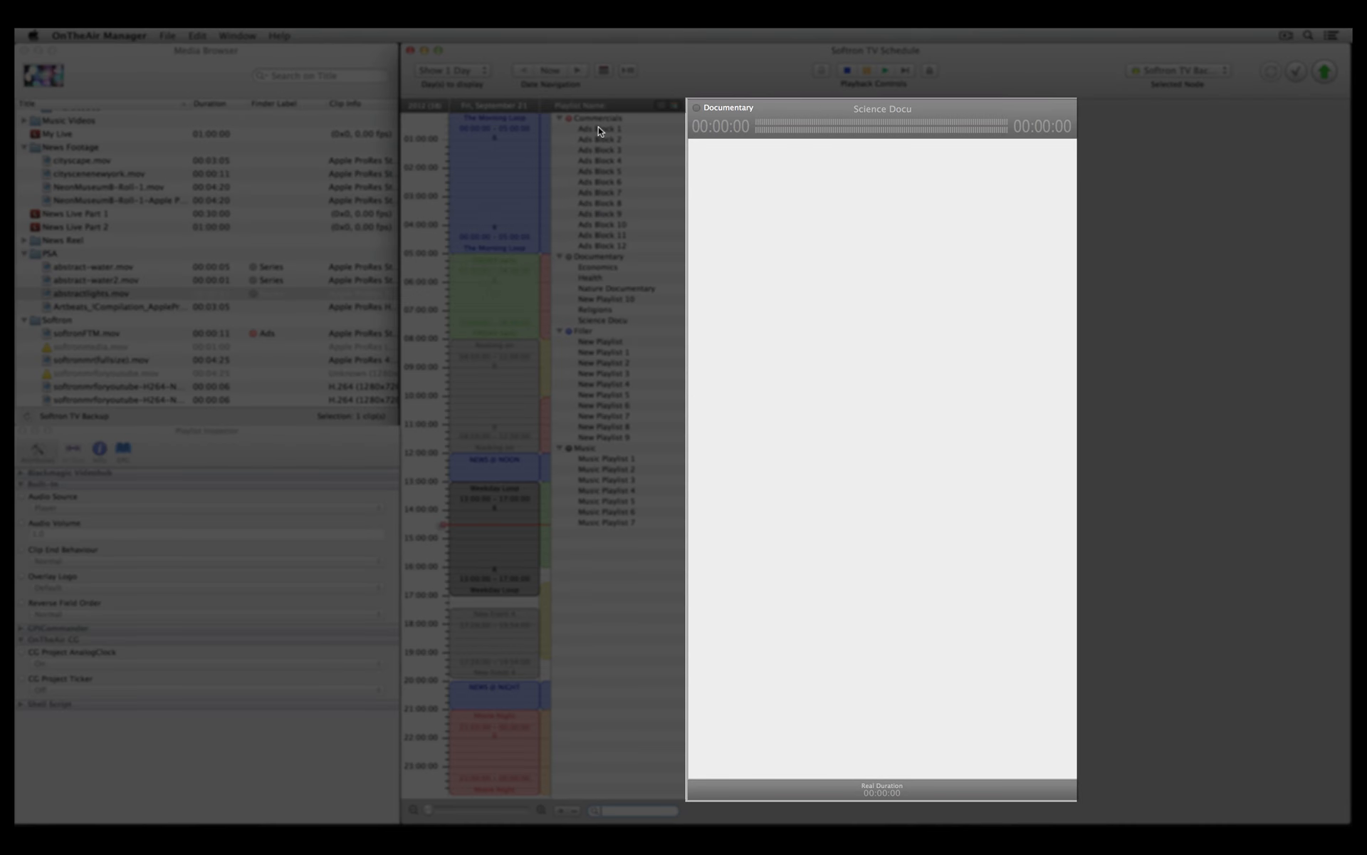
- View the contents of the Ads Block 1 playlist and Friday's Weekday Loop event
{"action": "left_click", "coordinate": [598, 128]}
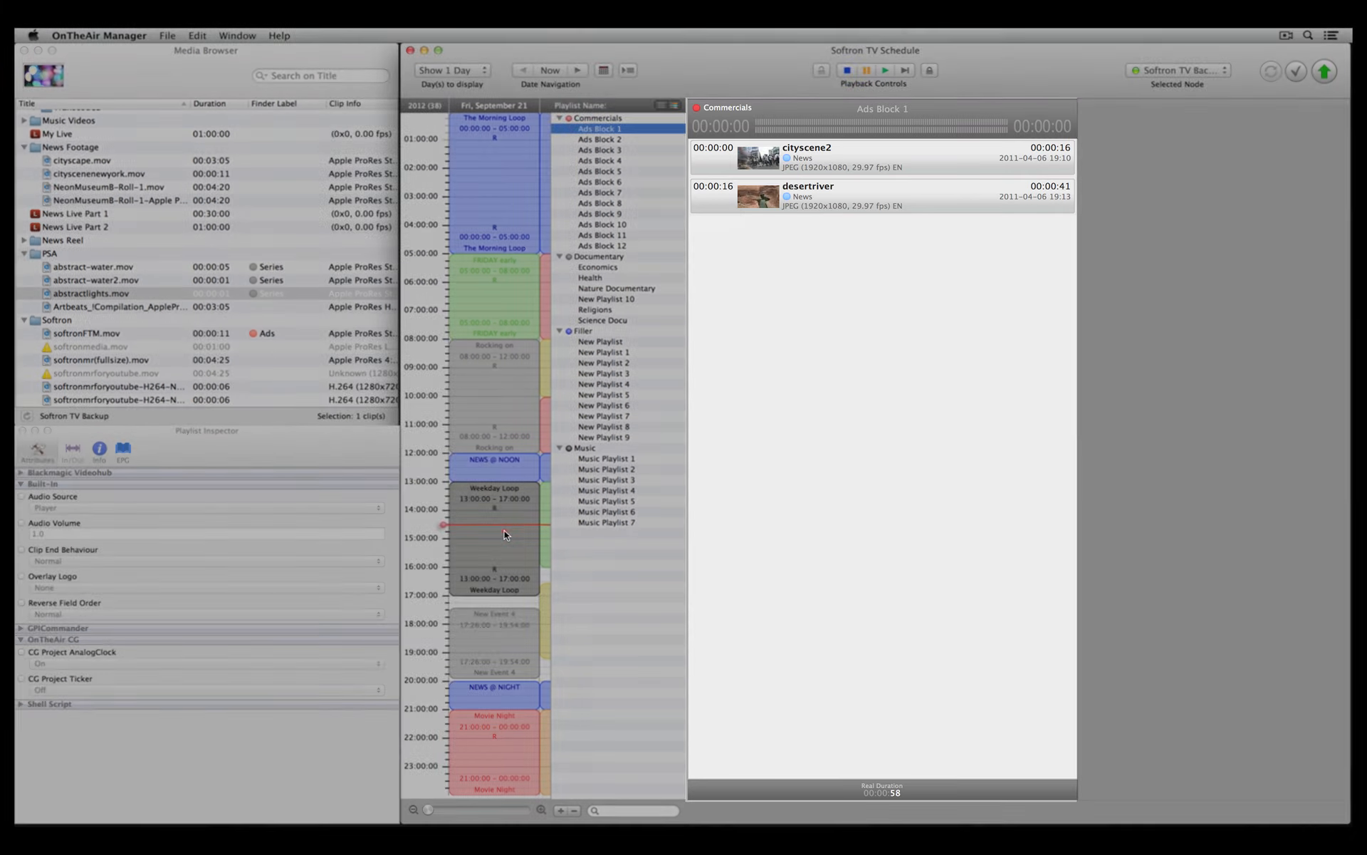
{"action": "left_click", "coordinate": [504, 530]}
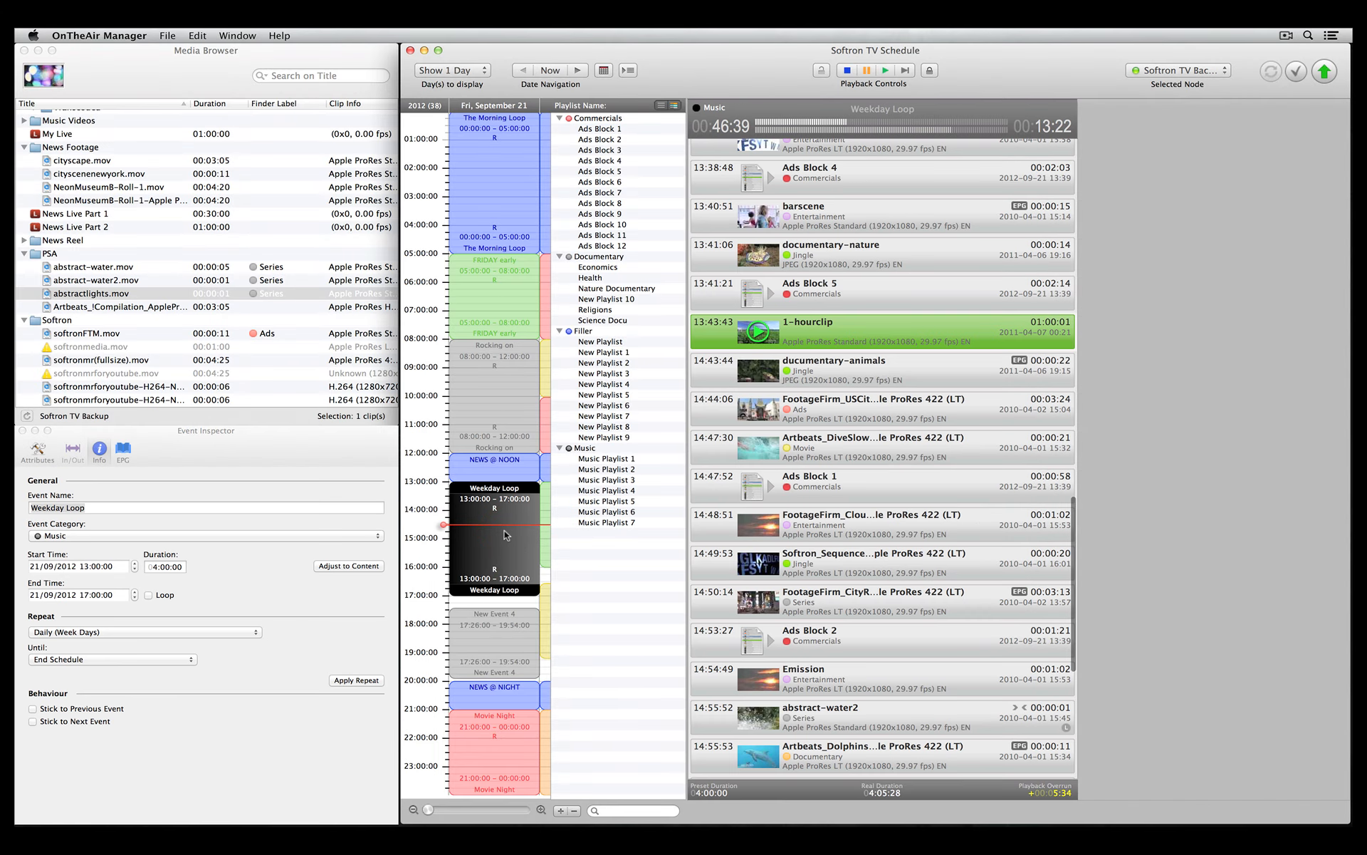
- Add abstractlights.mov, Ads Block 3, cityscape.mov and Economics, in that order, to Friday's New Event 4 and open its nested Economics playlist
{"action": "left_click", "coordinate": [493, 639]}
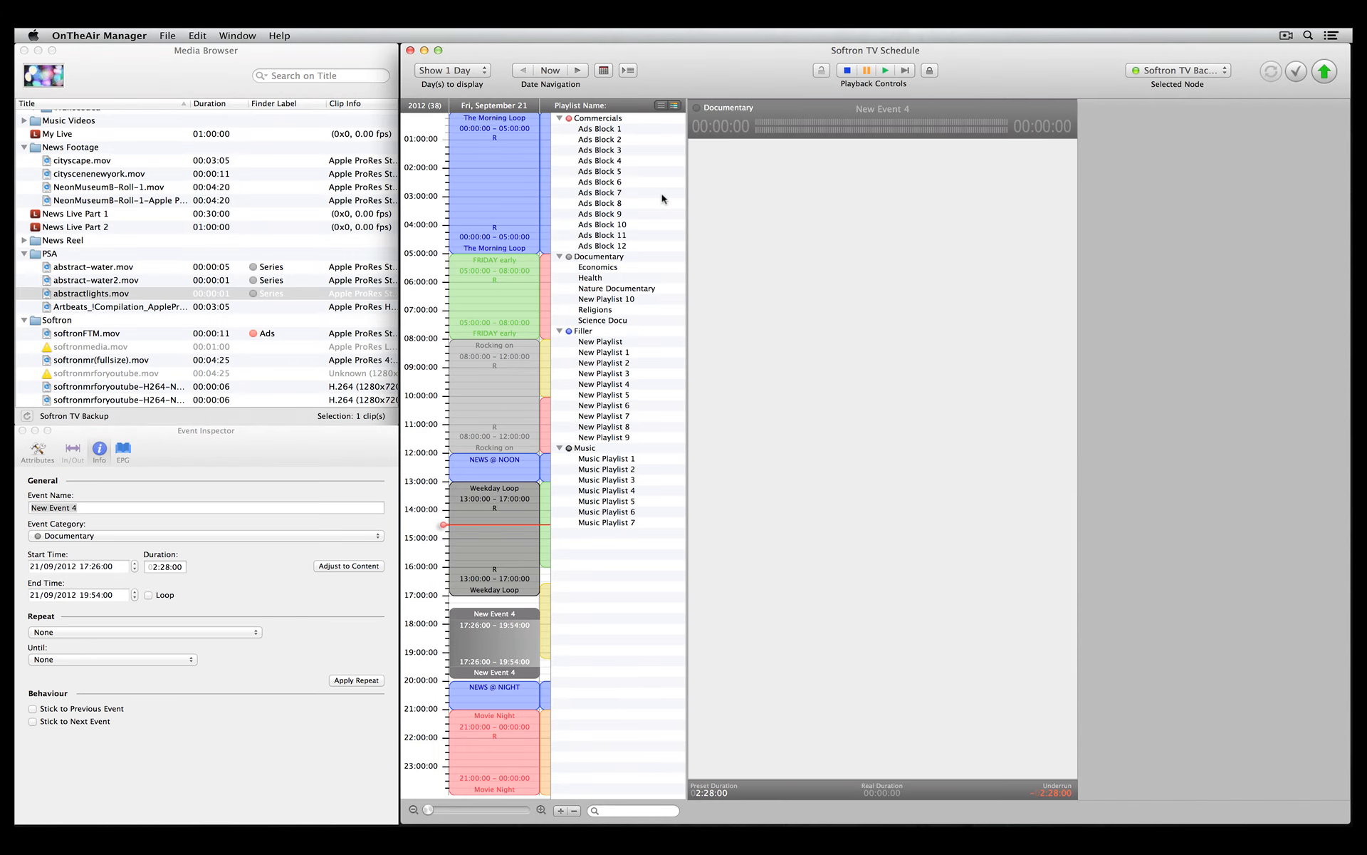
{"action": "left_click_drag", "start_coordinate": [91, 293], "coordinate": [918, 258]}
{"action": "left_click_drag", "start_coordinate": [606, 152], "coordinate": [790, 214]}
{"action": "left_click_drag", "start_coordinate": [77, 166], "coordinate": [739, 281]}
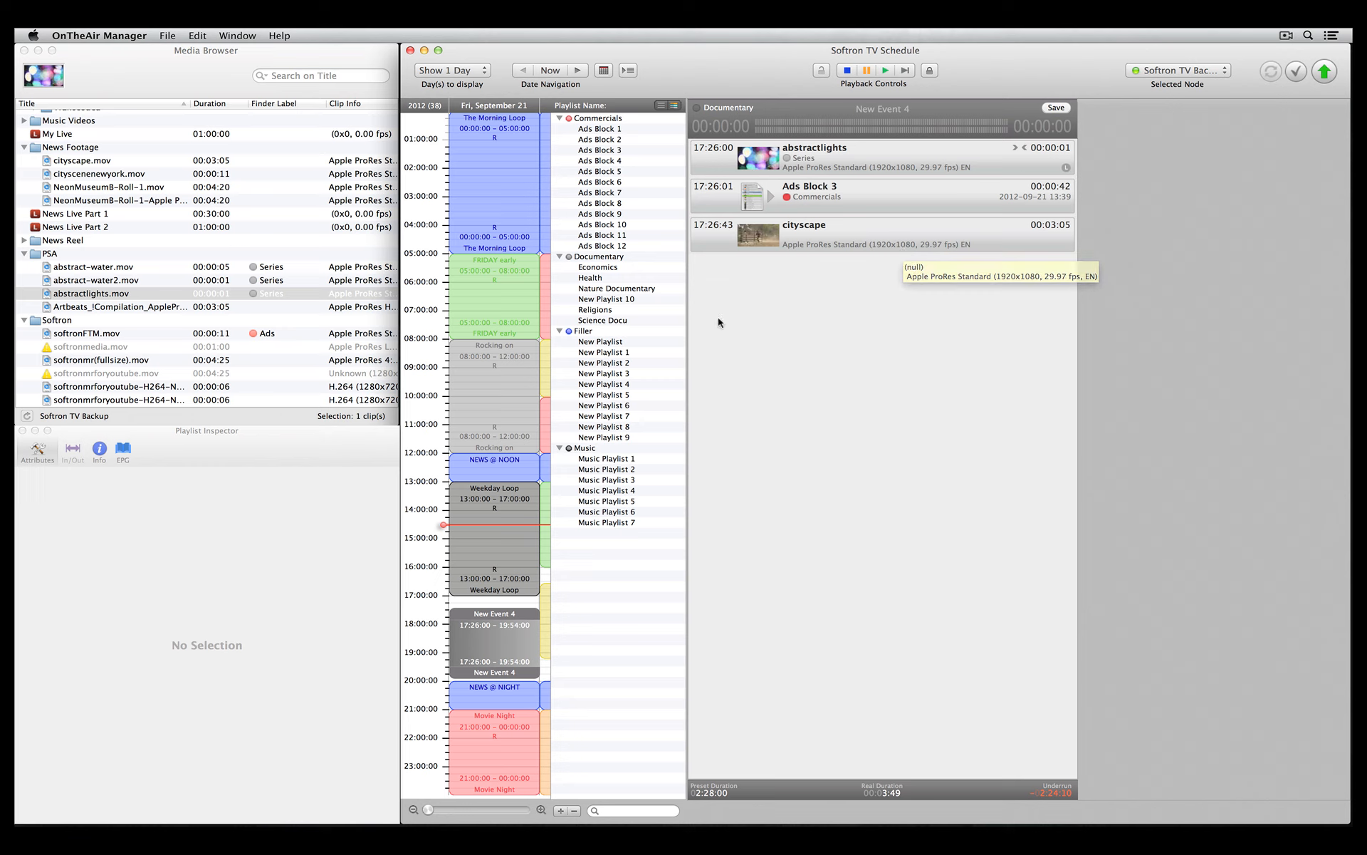
{"action": "left_click_drag", "start_coordinate": [643, 274], "coordinate": [840, 283]}
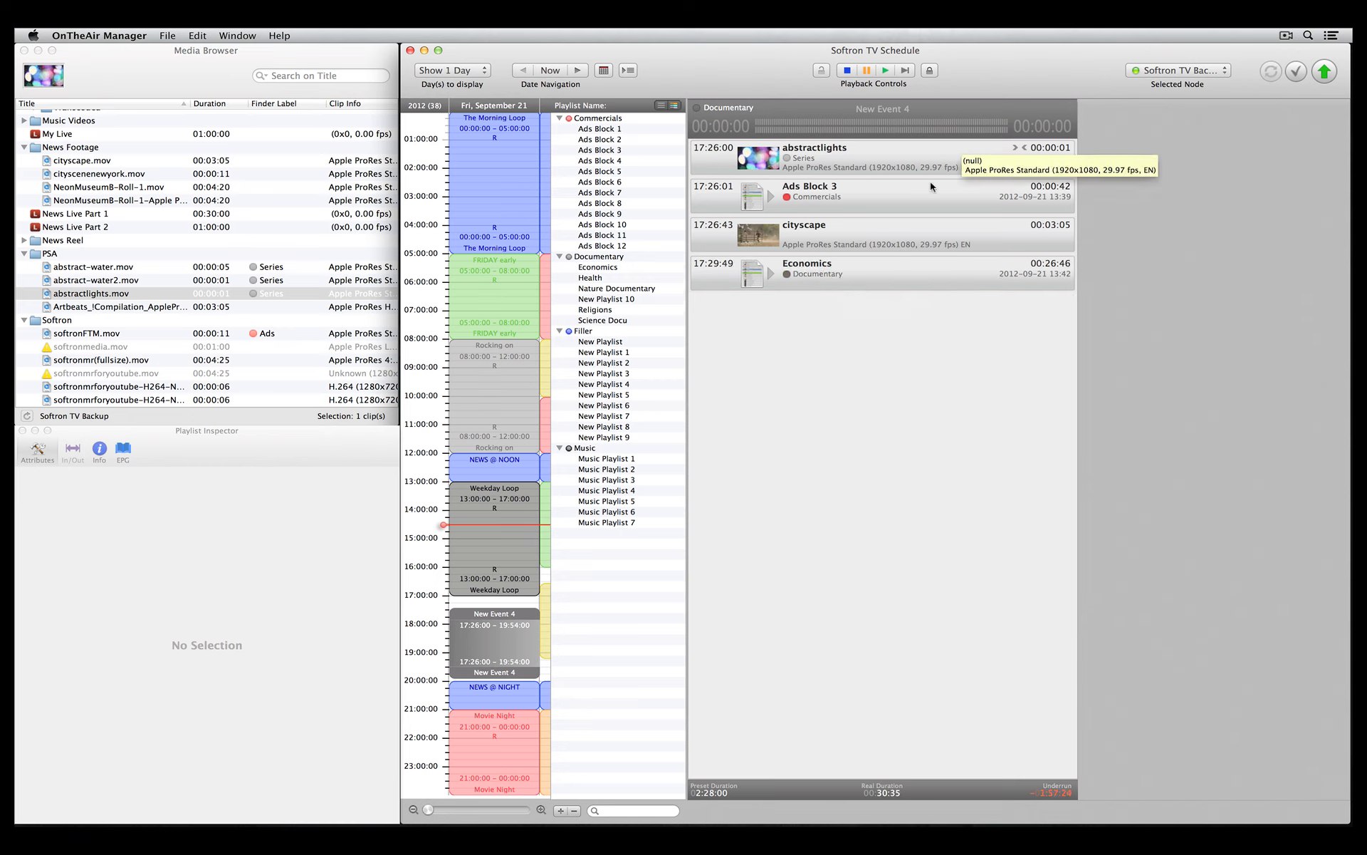
{"action": "double_click", "coordinate": [828, 270]}
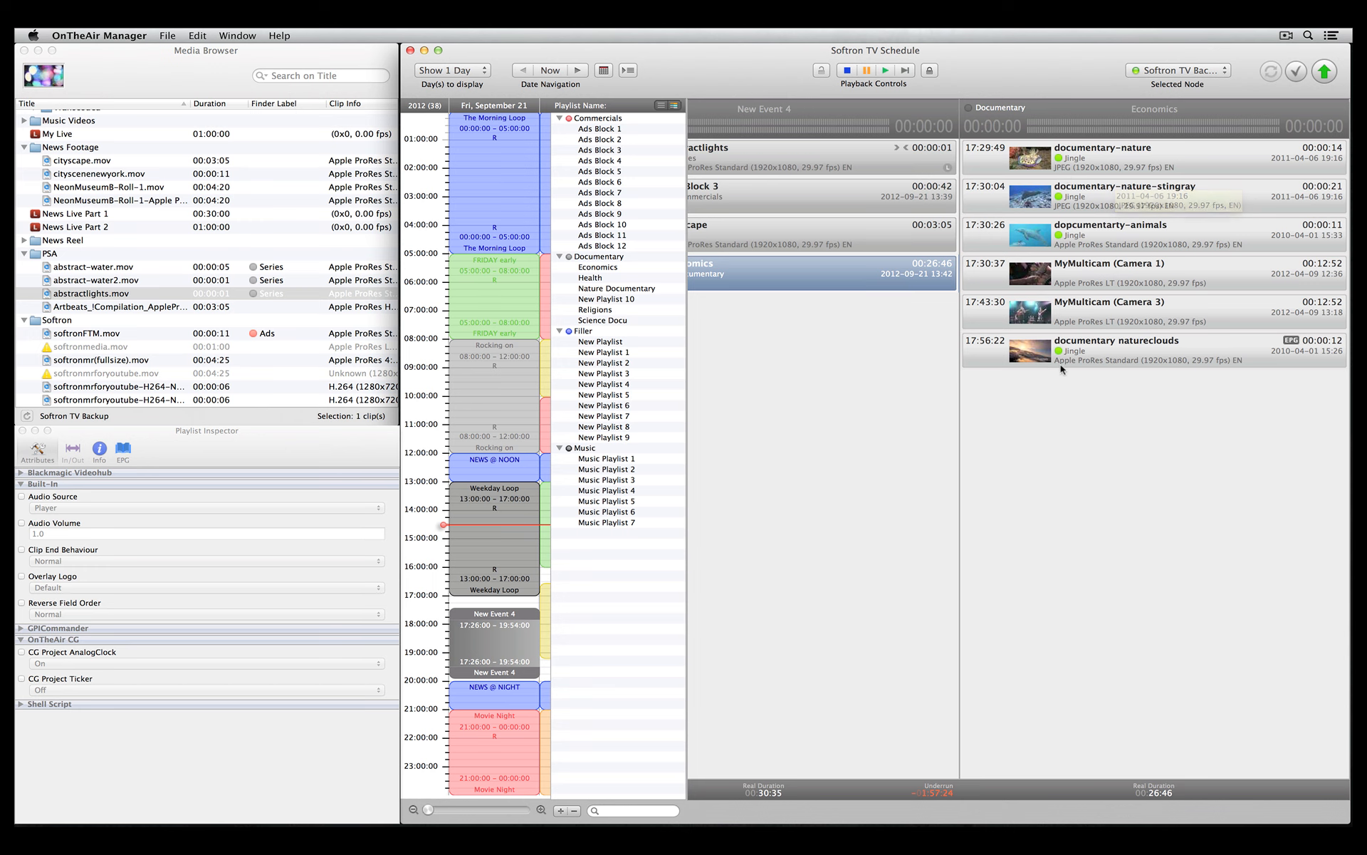
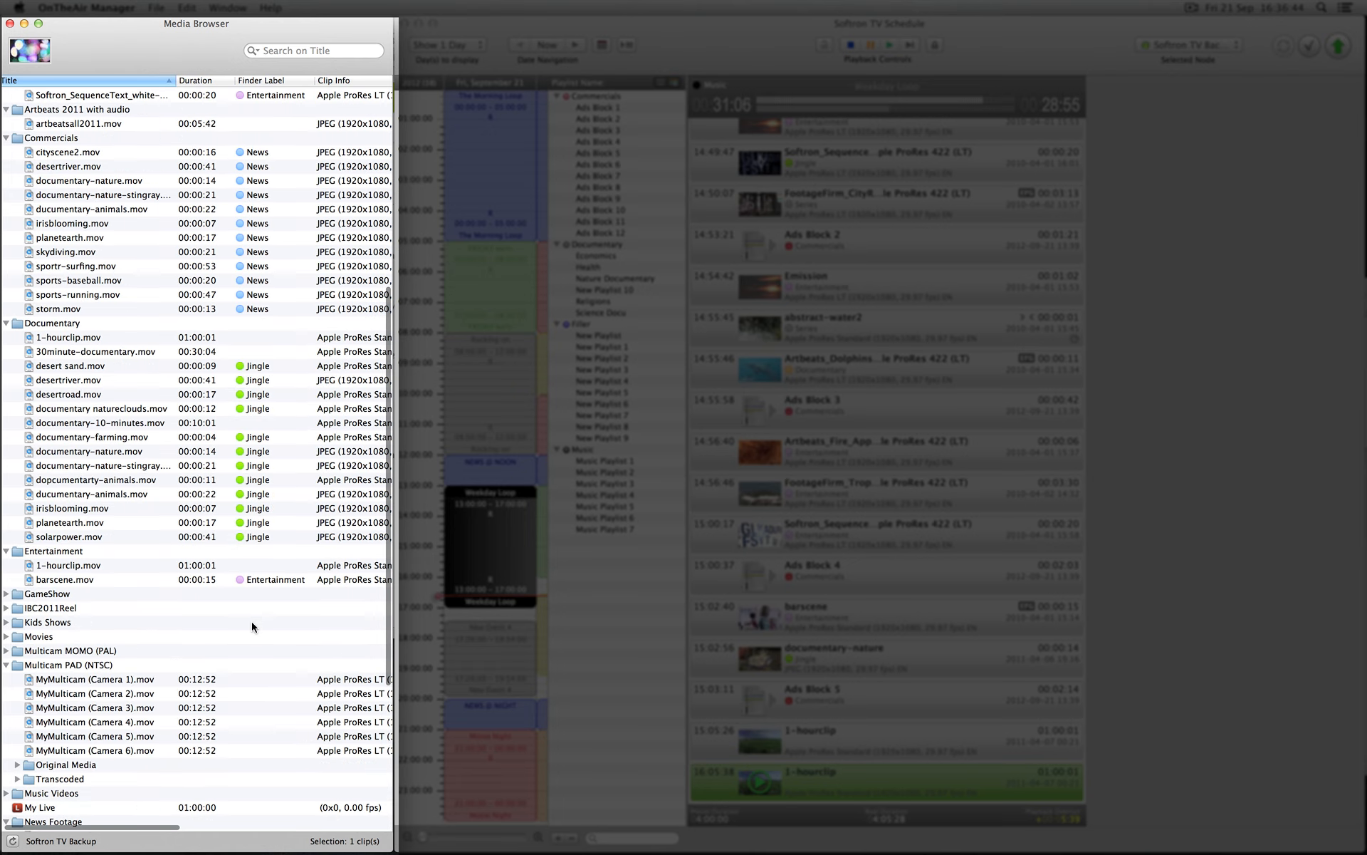
- Widen the Media Browser to show all clip detail columns and check why the flagged clips in the Softron folder are invalid
{"action": "scroll", "coordinate": [250, 621], "scroll_direction": "down", "scroll_amount": 6}
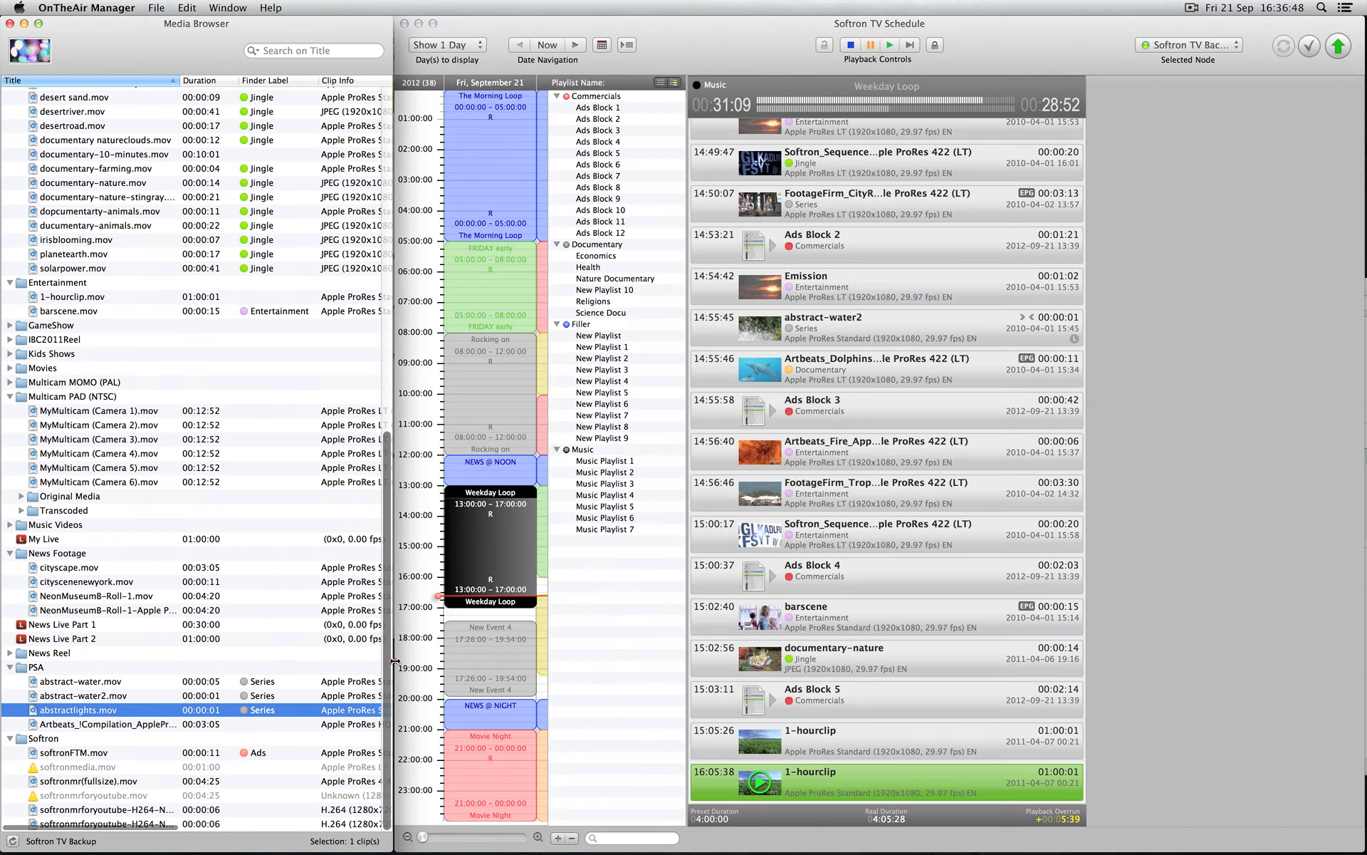
{"action": "left_click_drag", "start_coordinate": [393, 661], "coordinate": [880, 661]}
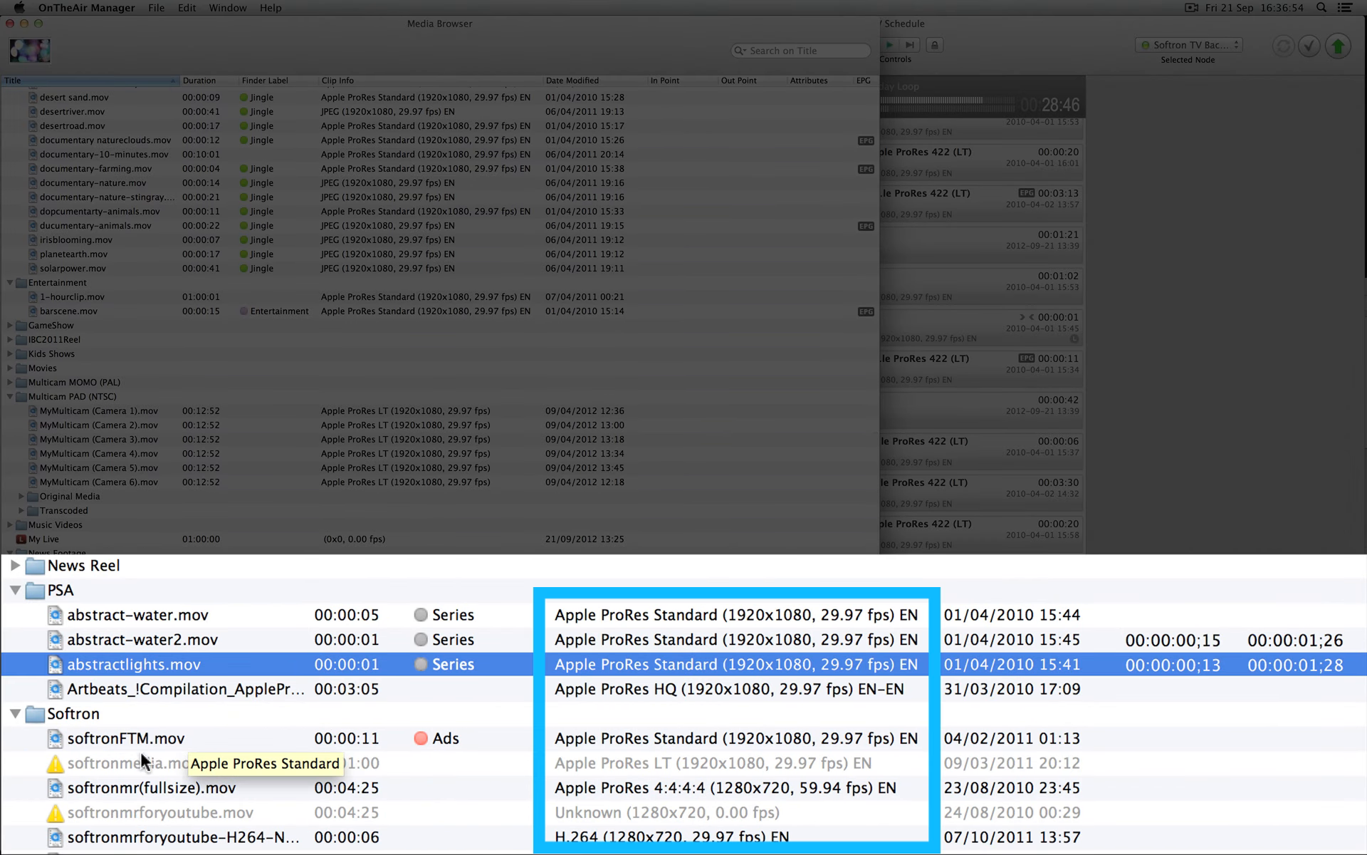
{"action": "mouse_move", "coordinate": [92, 760]}
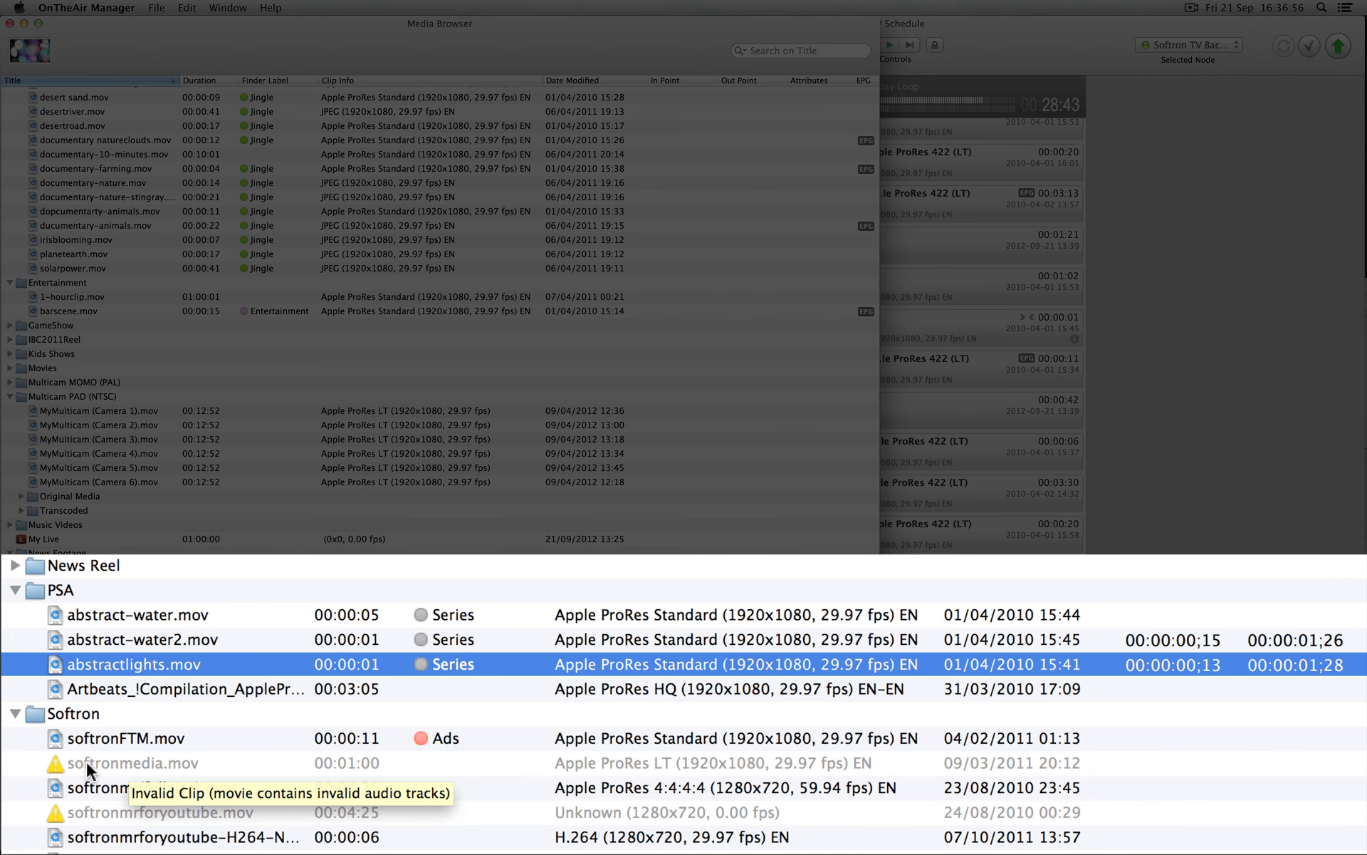
{"action": "left_click", "coordinate": [85, 760]}
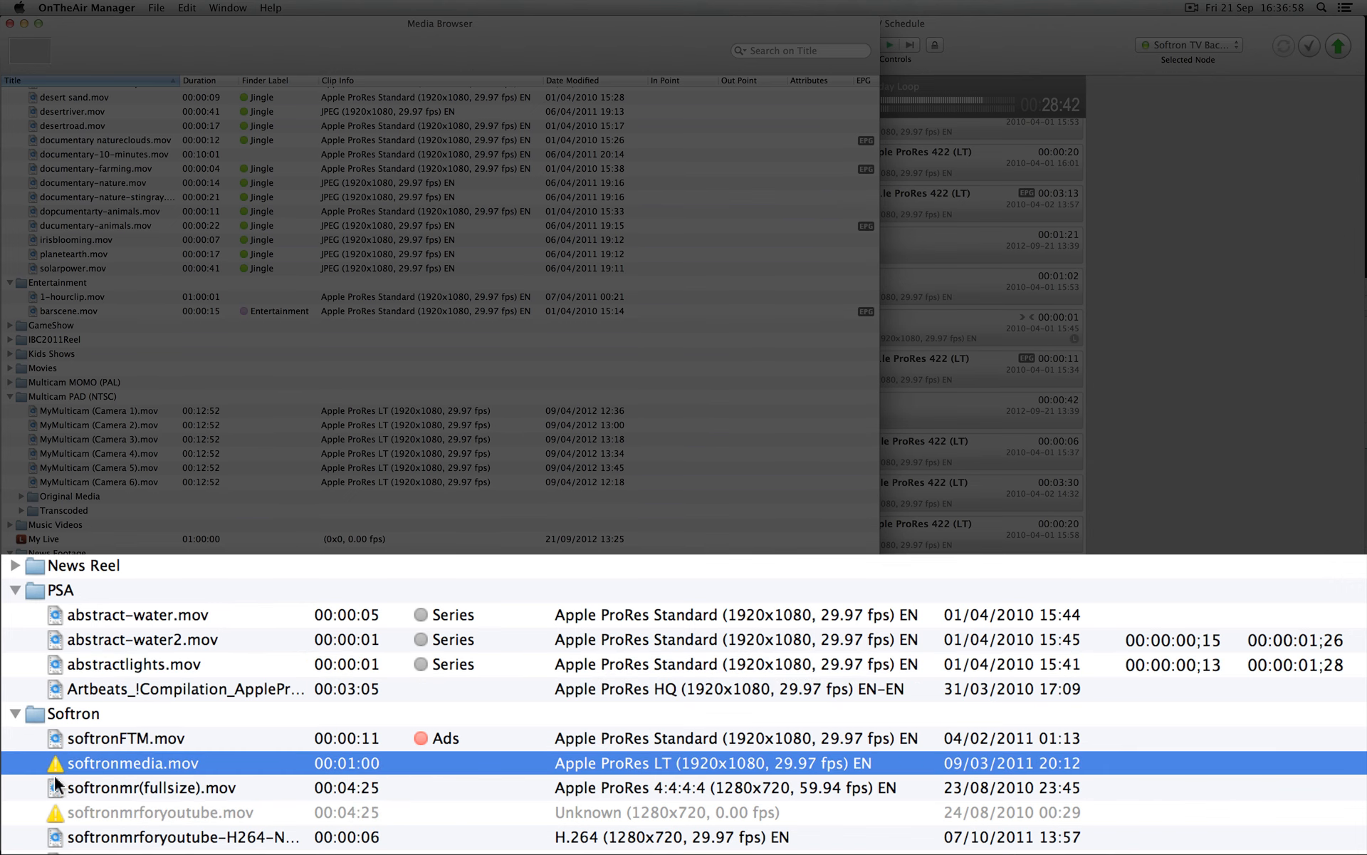
{"action": "mouse_move", "coordinate": [55, 818]}
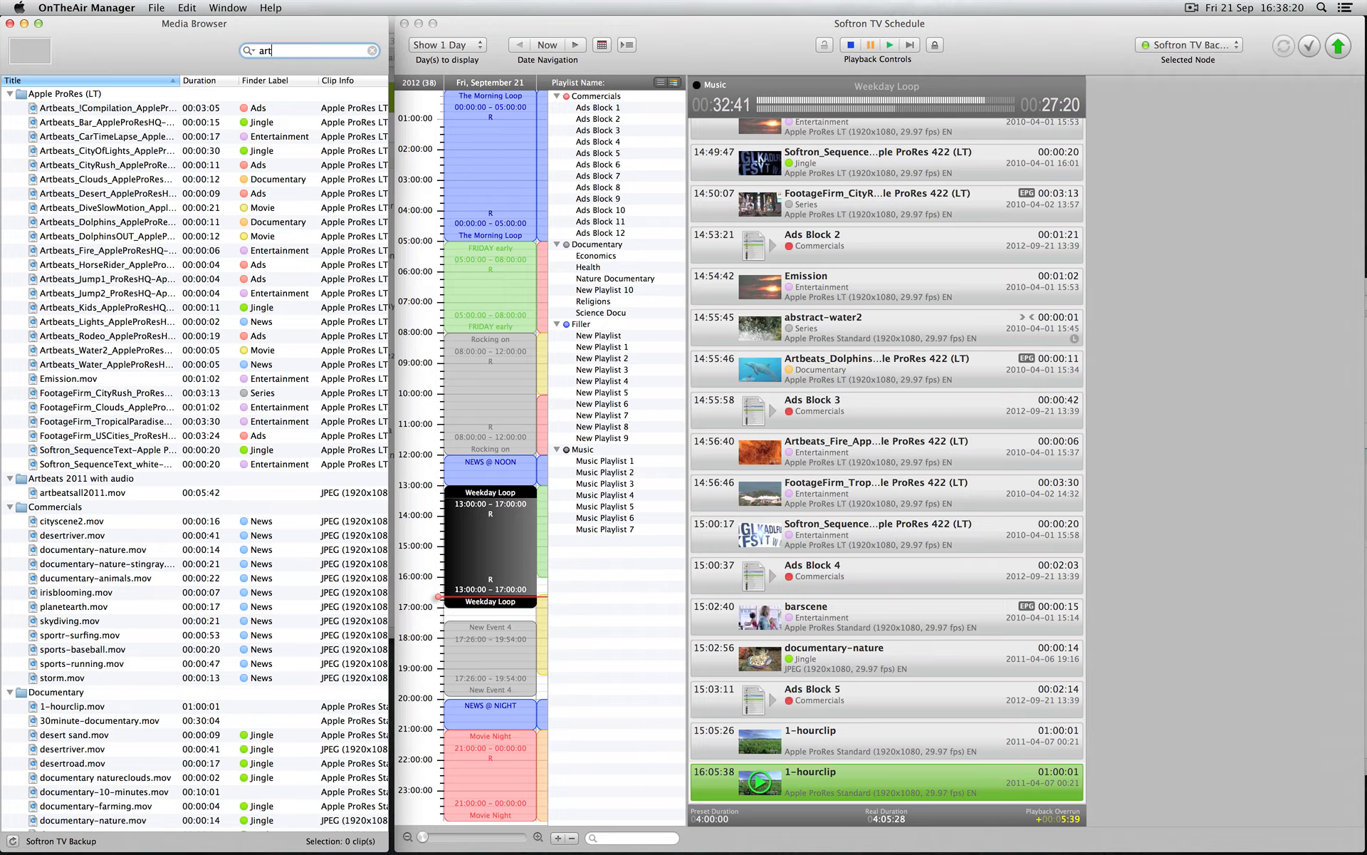
- Search the media clips by title for "artb", view the search scope and advanced criteria, and clear the search
{"action": "type", "text": "b"}
{"action": "key", "text": "Return"}
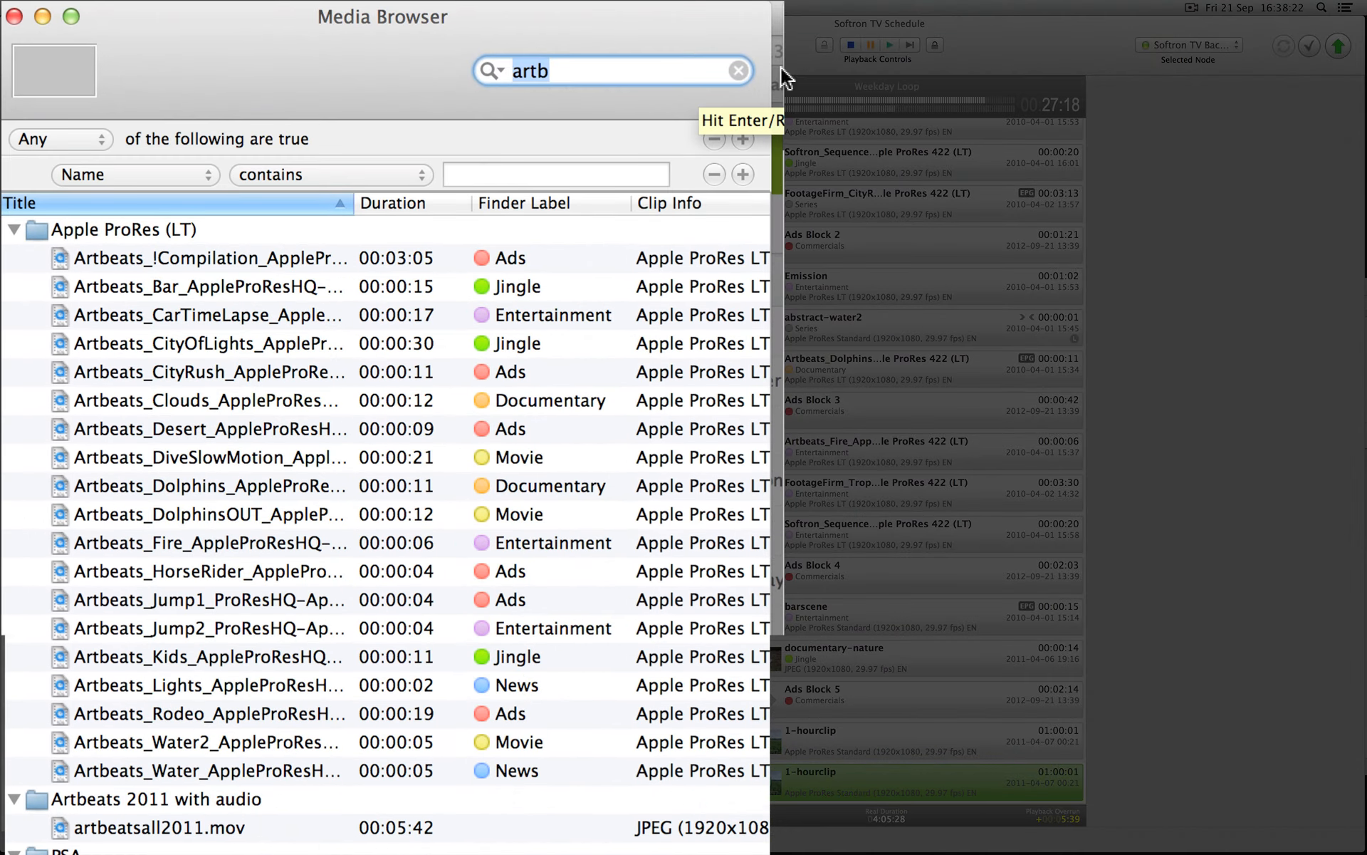
{"action": "left_click", "coordinate": [498, 71]}
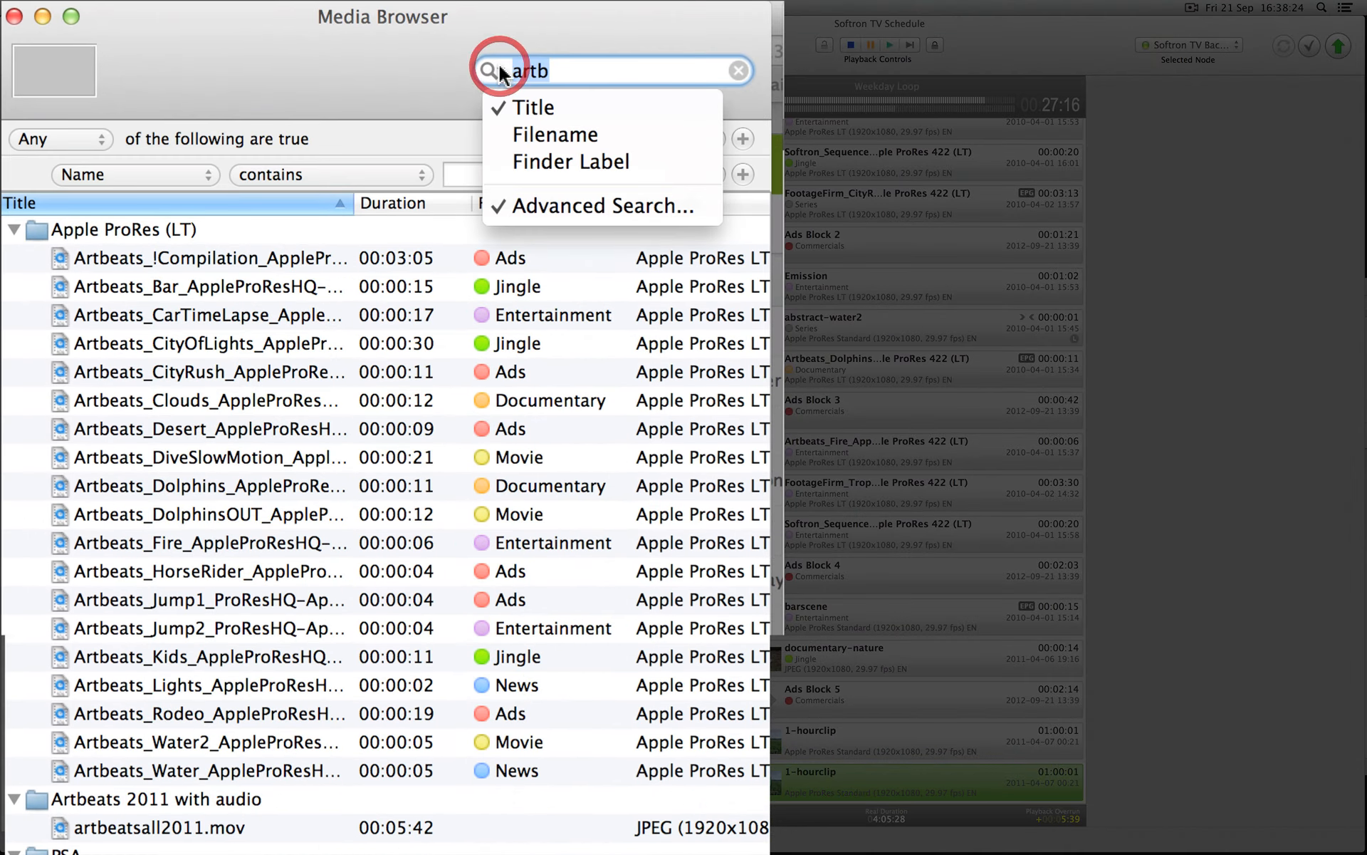
{"action": "left_click", "coordinate": [425, 92]}
{"action": "left_click", "coordinate": [463, 171]}
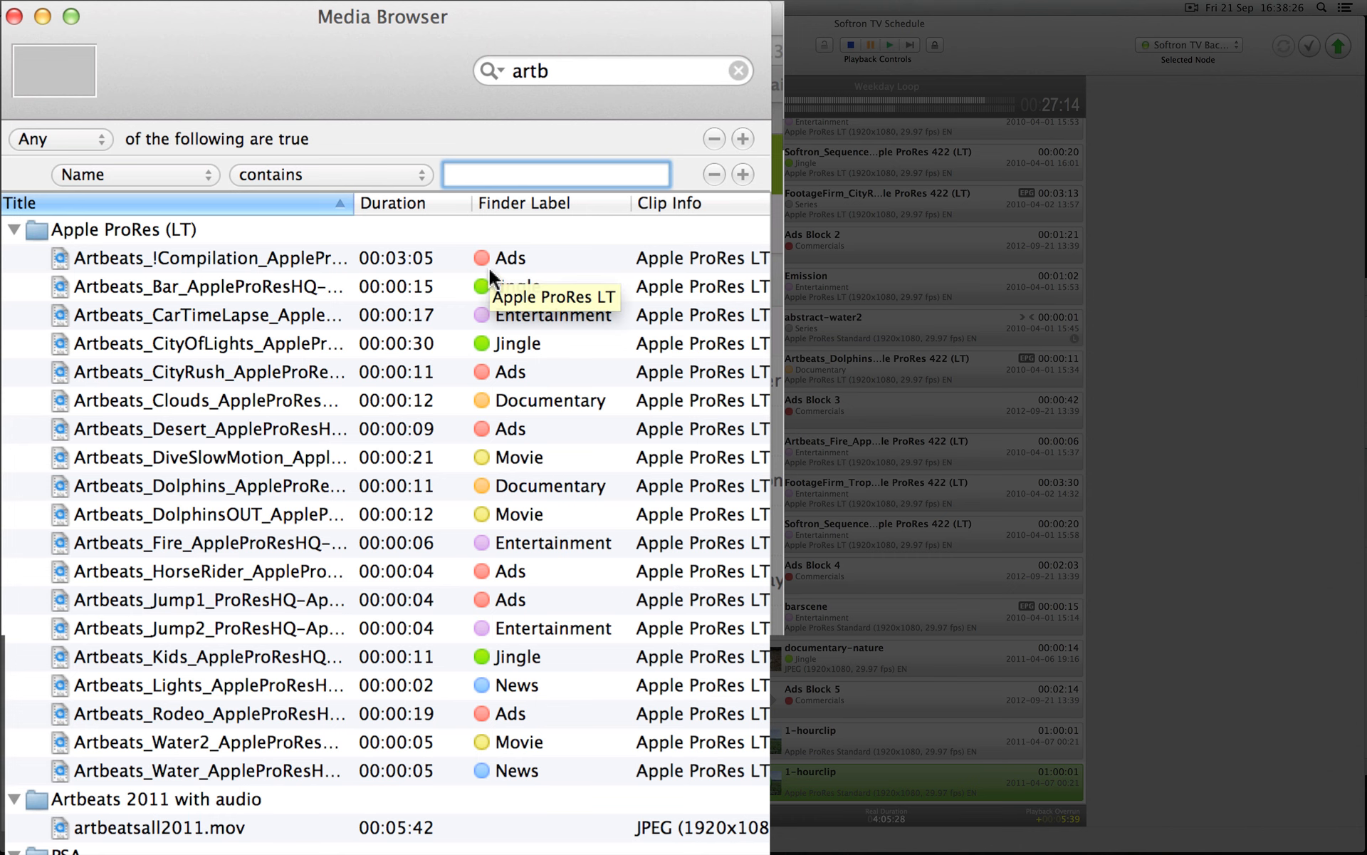
{"action": "left_click", "coordinate": [736, 71]}
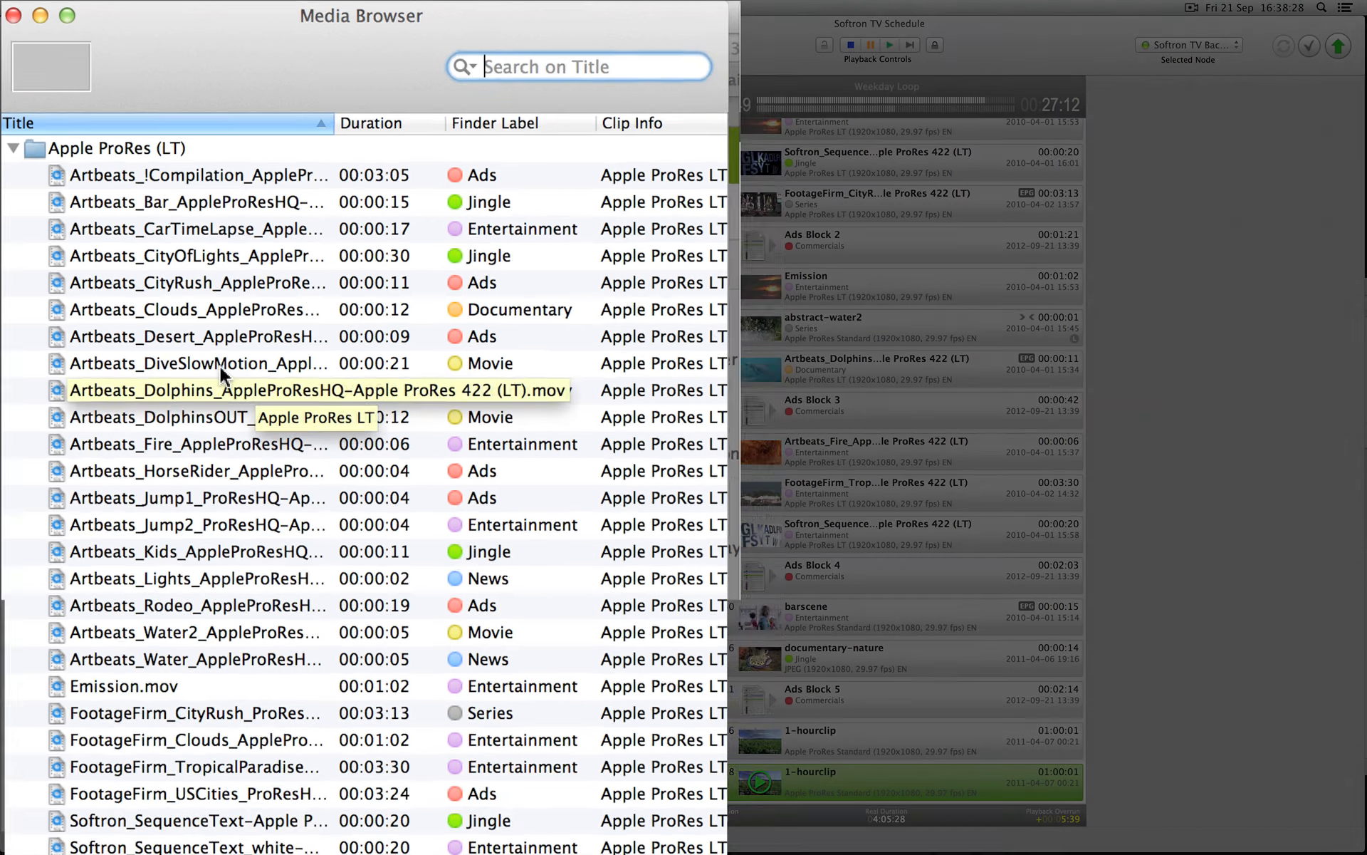
- Open the Artbeats_DiveSlowMotion clip for inspection and mark its in point at 00:00:04;13
{"action": "left_click", "coordinate": [118, 208]}
{"action": "double_click", "coordinate": [118, 208]}
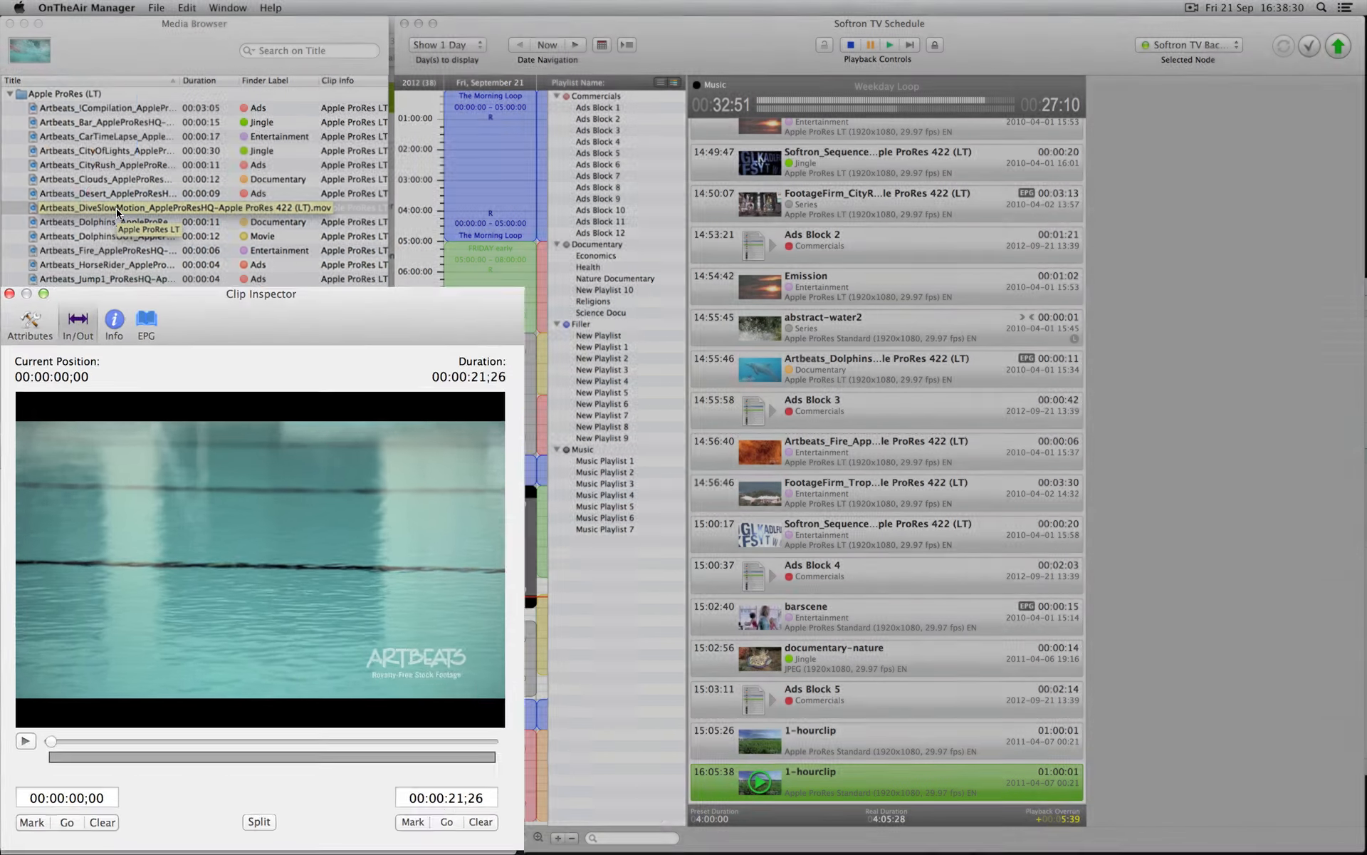
{"action": "left_click_drag", "start_coordinate": [131, 683], "coordinate": [208, 684]}
{"action": "left_click", "coordinate": [50, 806]}
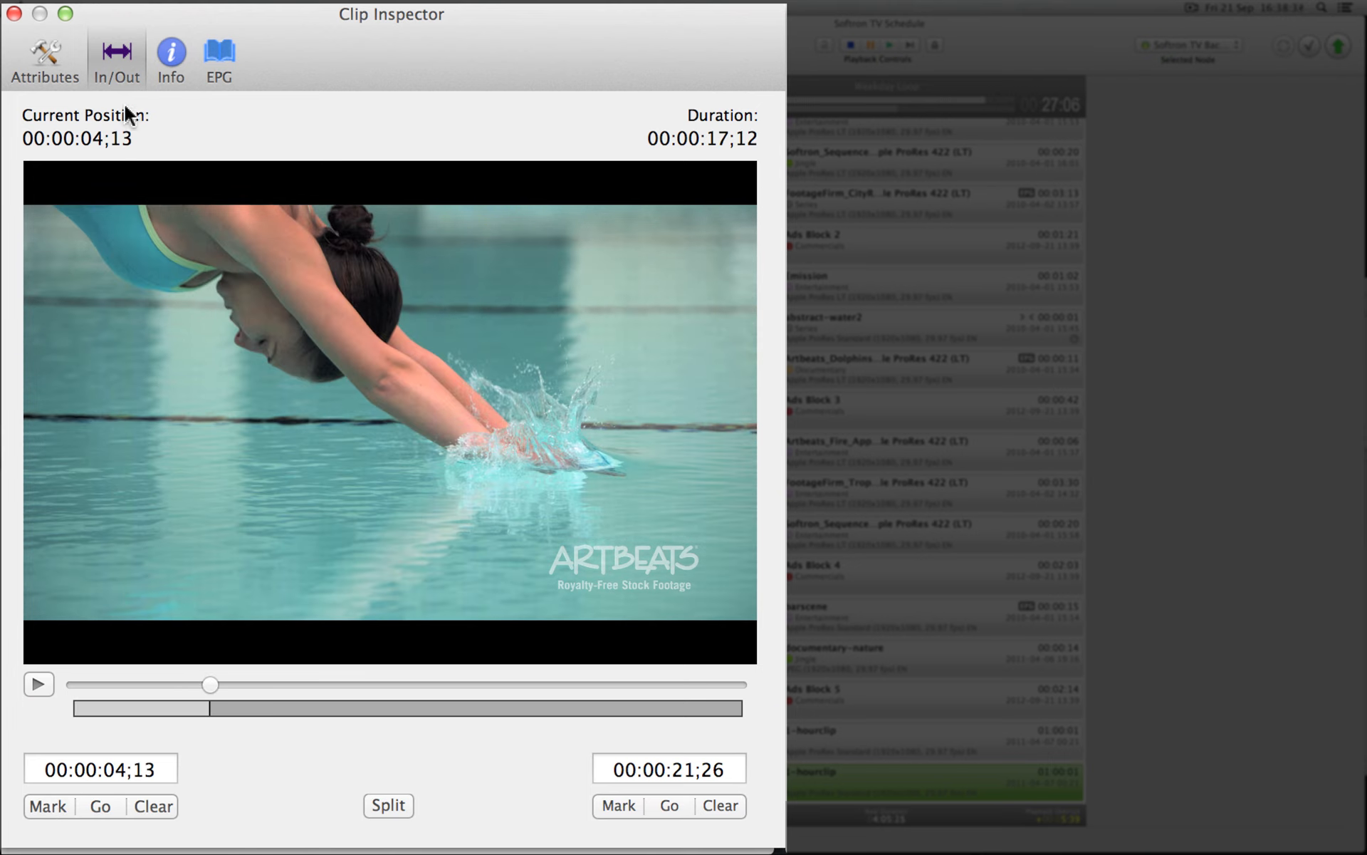
- Enable the DiveSlowMotion clip's CG Project AnalogClock attribute with the value Off, and return to its in and out points
{"action": "left_click", "coordinate": [46, 57]}
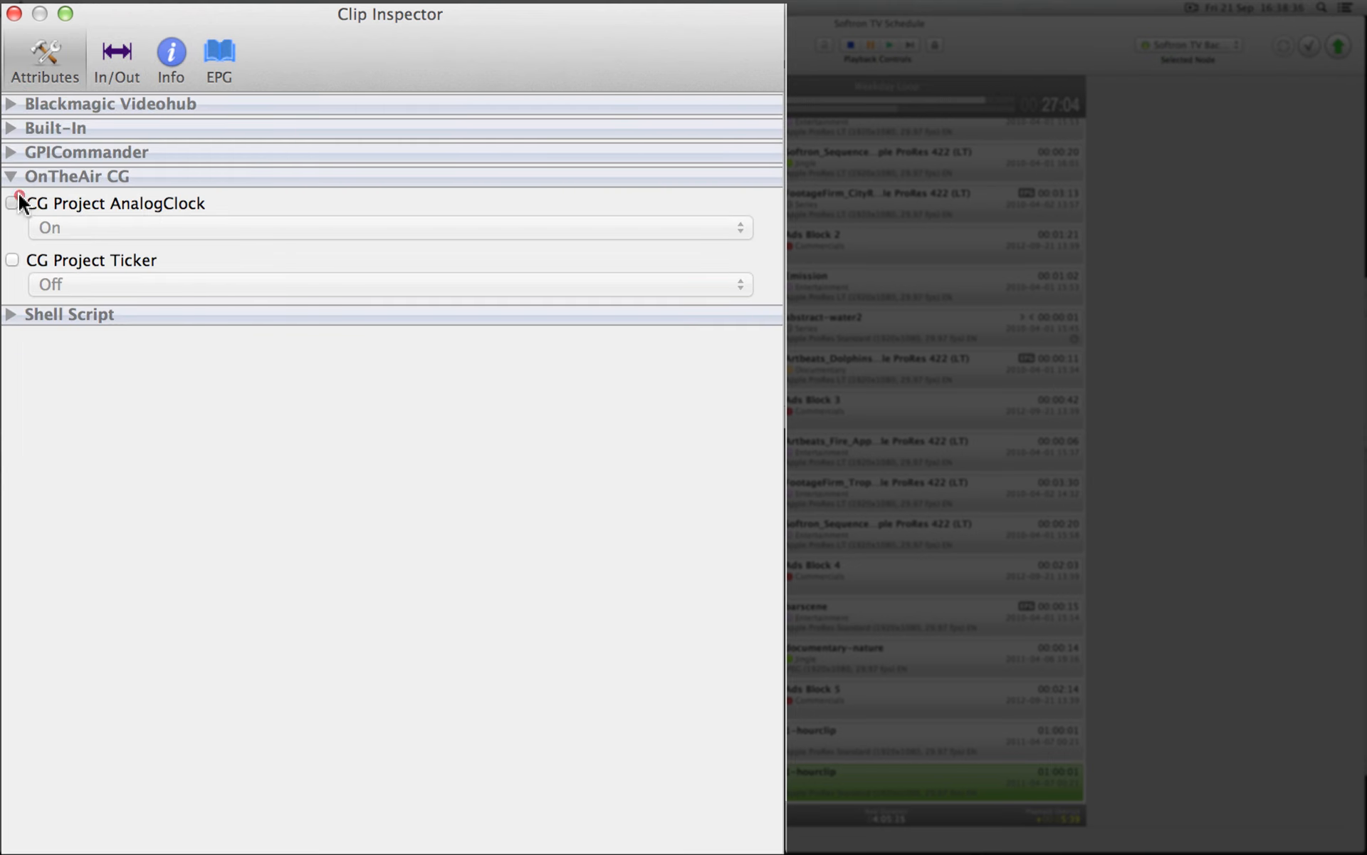
{"action": "left_click", "coordinate": [18, 199]}
{"action": "left_click", "coordinate": [146, 227]}
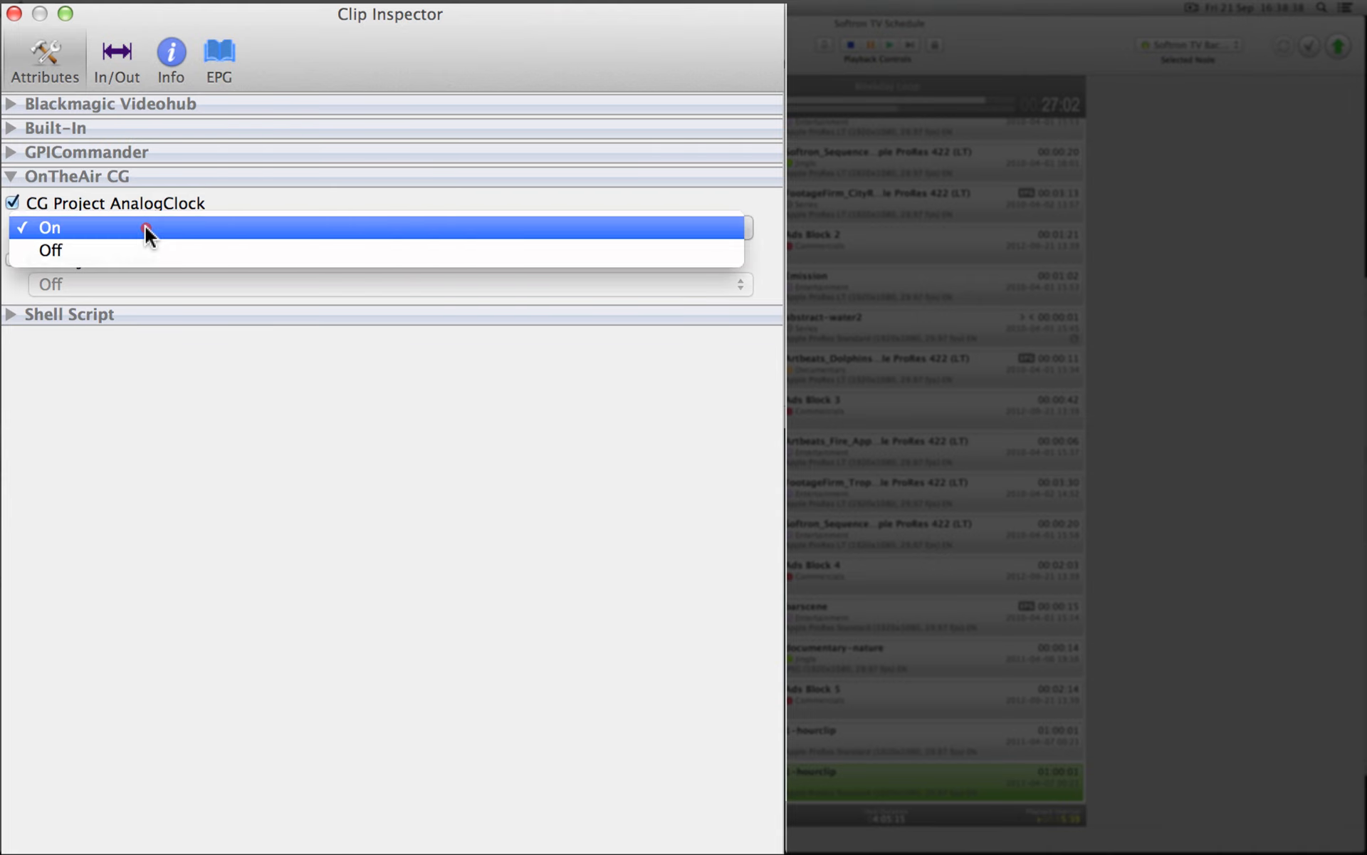
{"action": "left_click", "coordinate": [143, 250]}
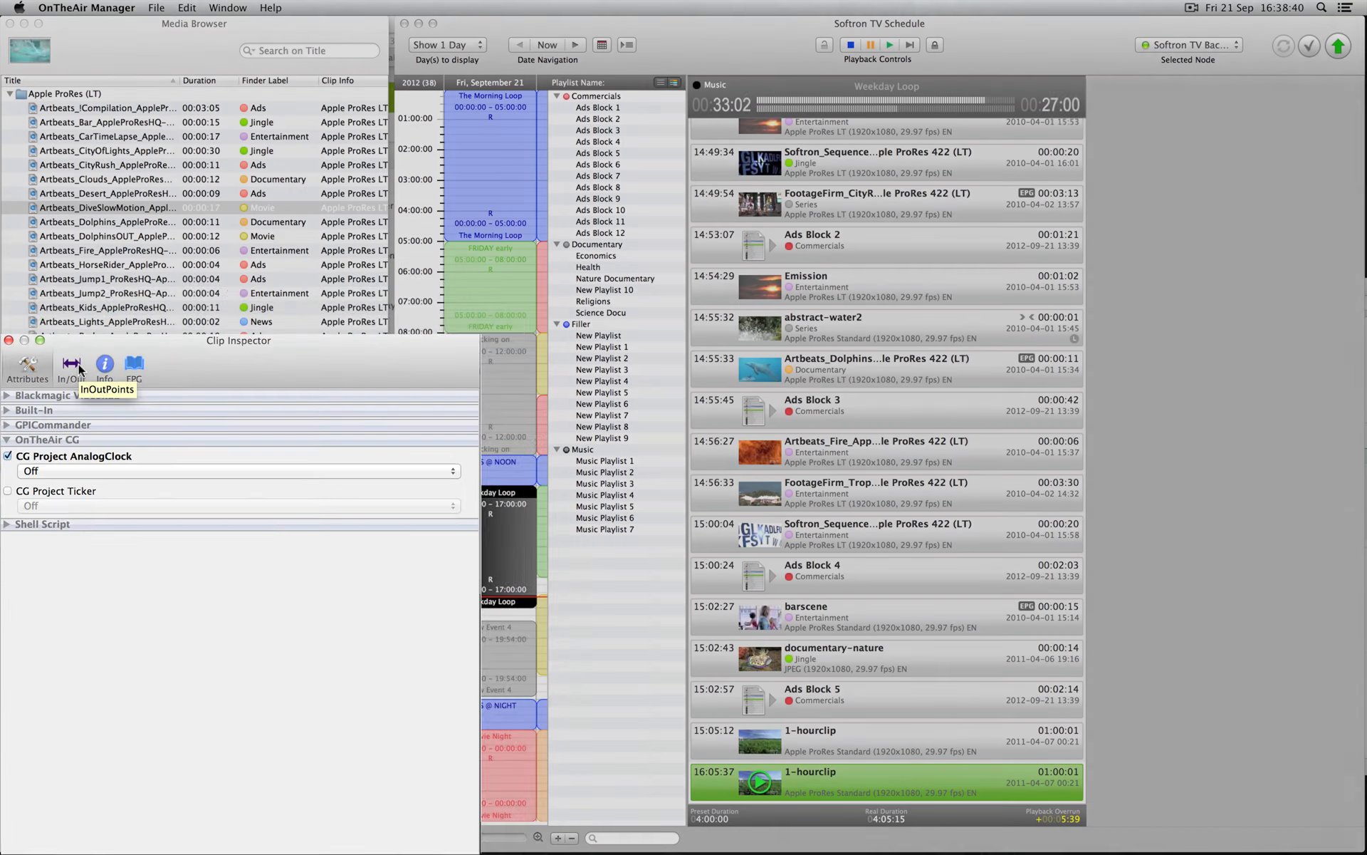
{"action": "left_click", "coordinate": [76, 366]}
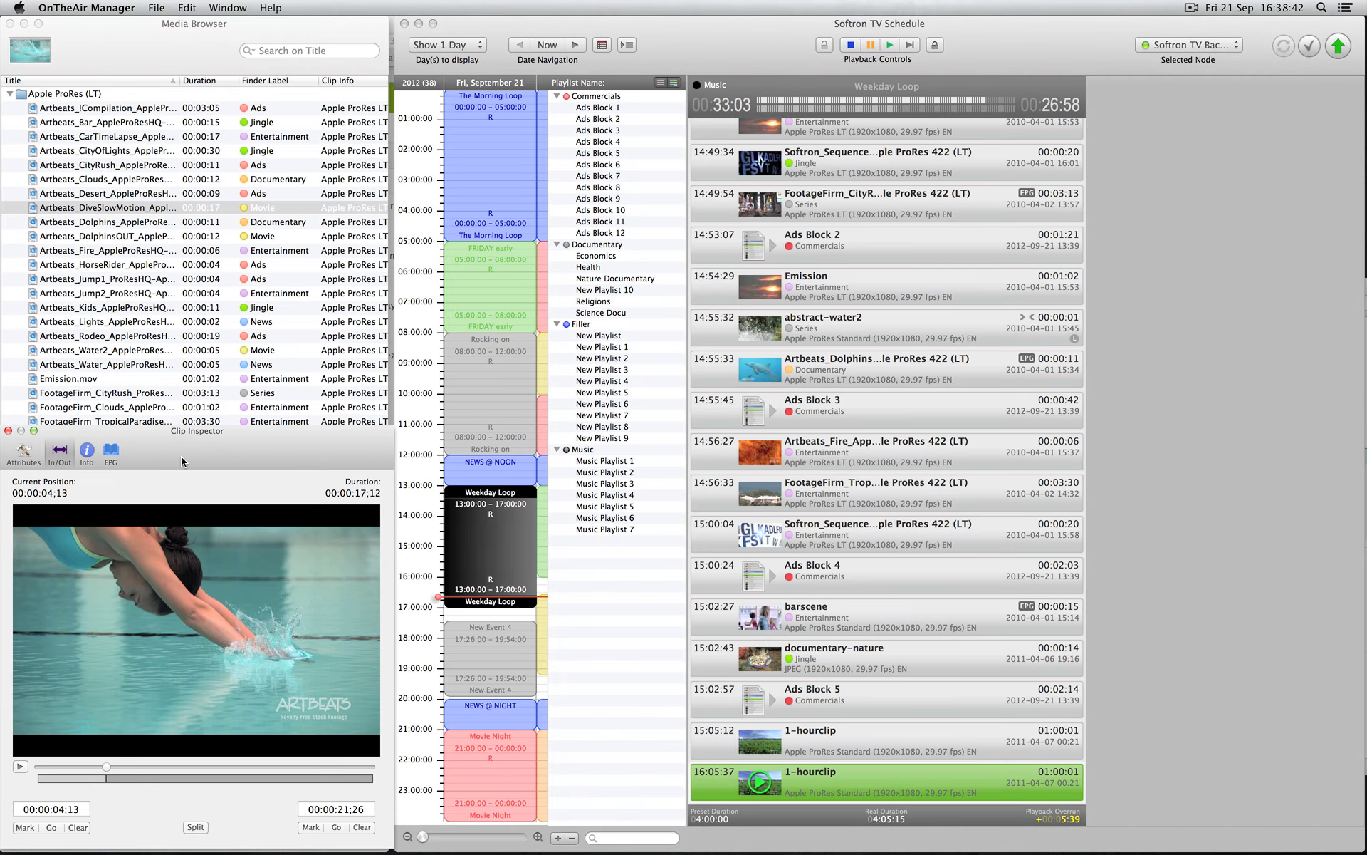
{"action": "left_click", "coordinate": [92, 209]}
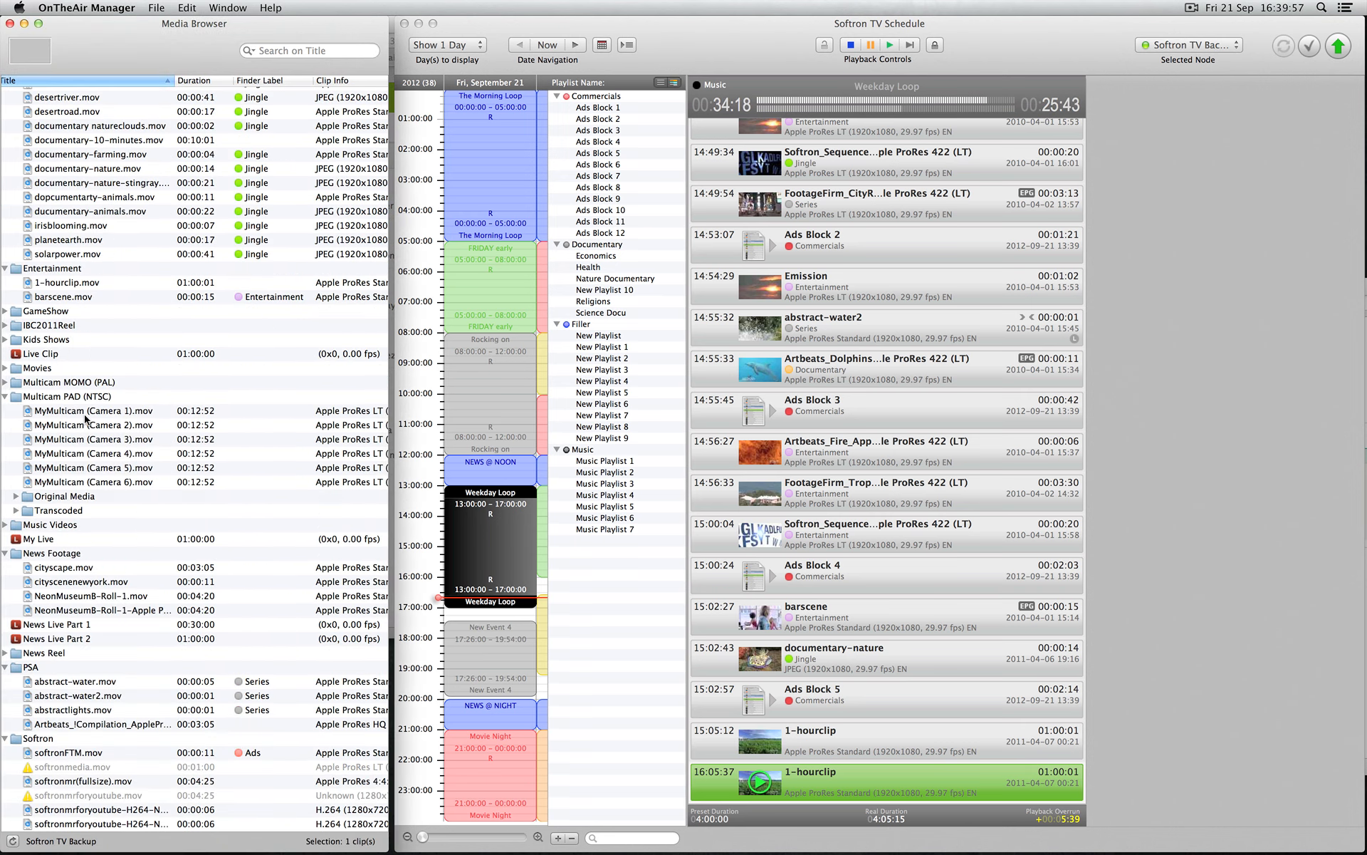
- Make an offline clip named Offline.mov in the Multicam PAD (NTSC) folder
{"action": "right_click", "coordinate": [86, 418]}
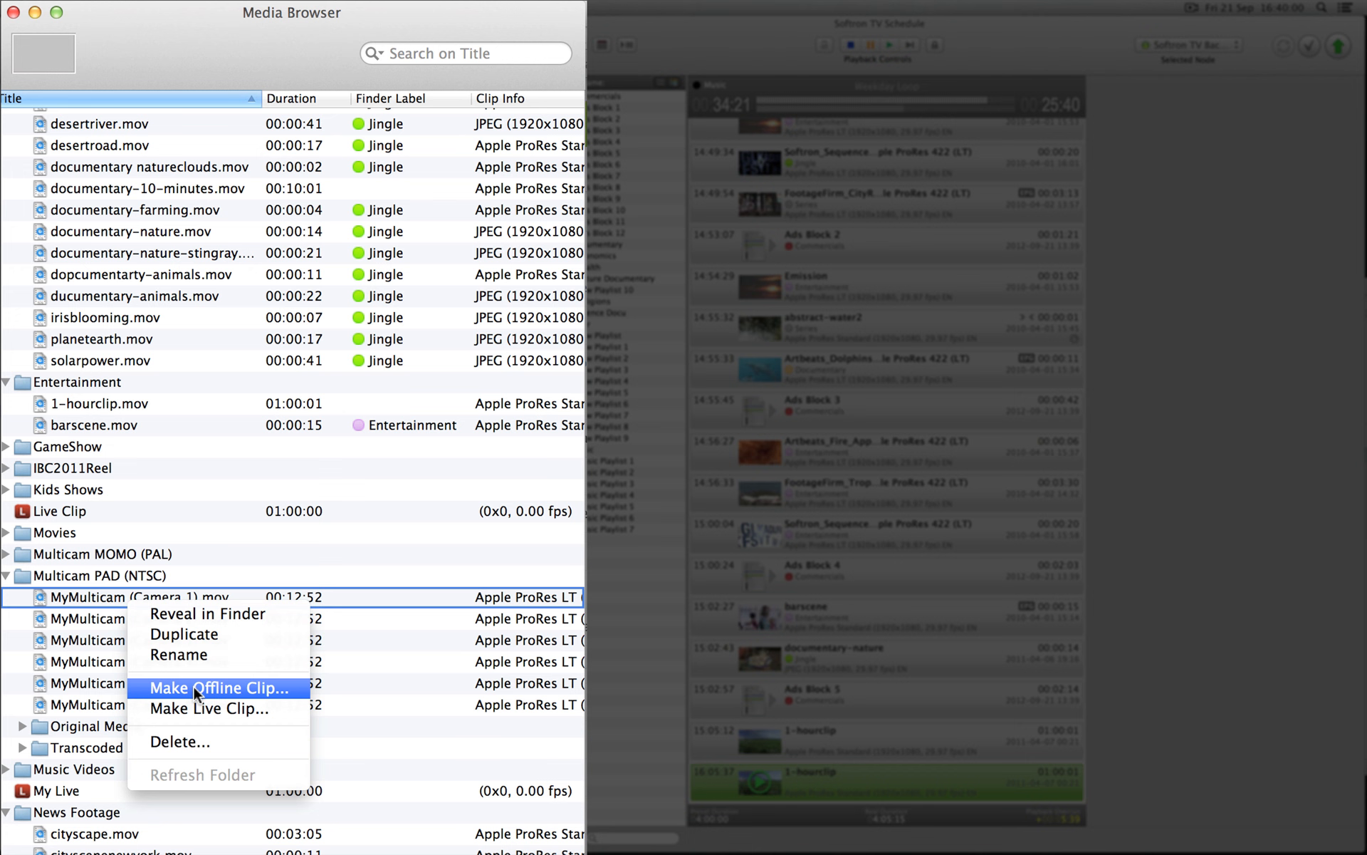
{"action": "left_click", "coordinate": [194, 687]}
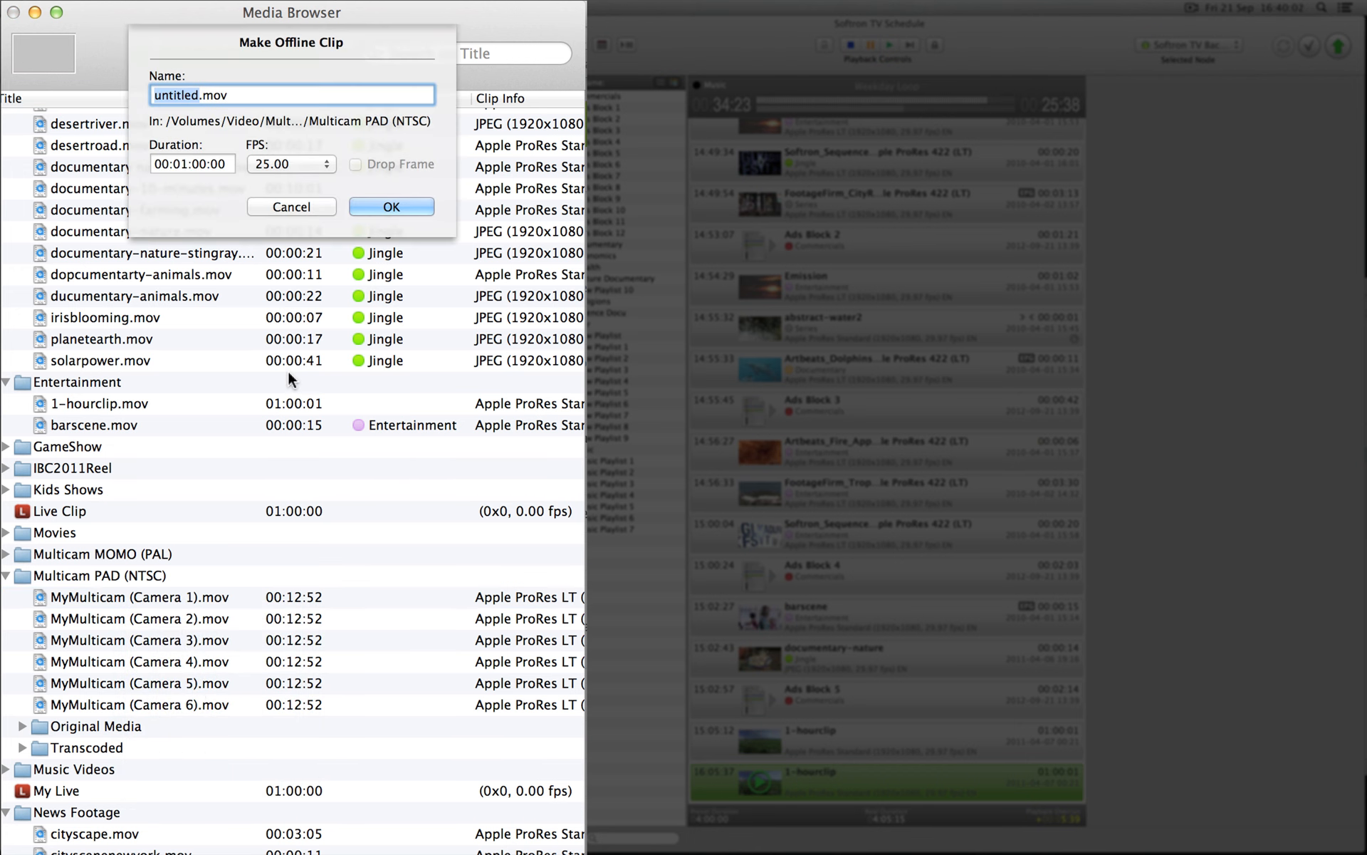
{"action": "type", "text": "Offli"}
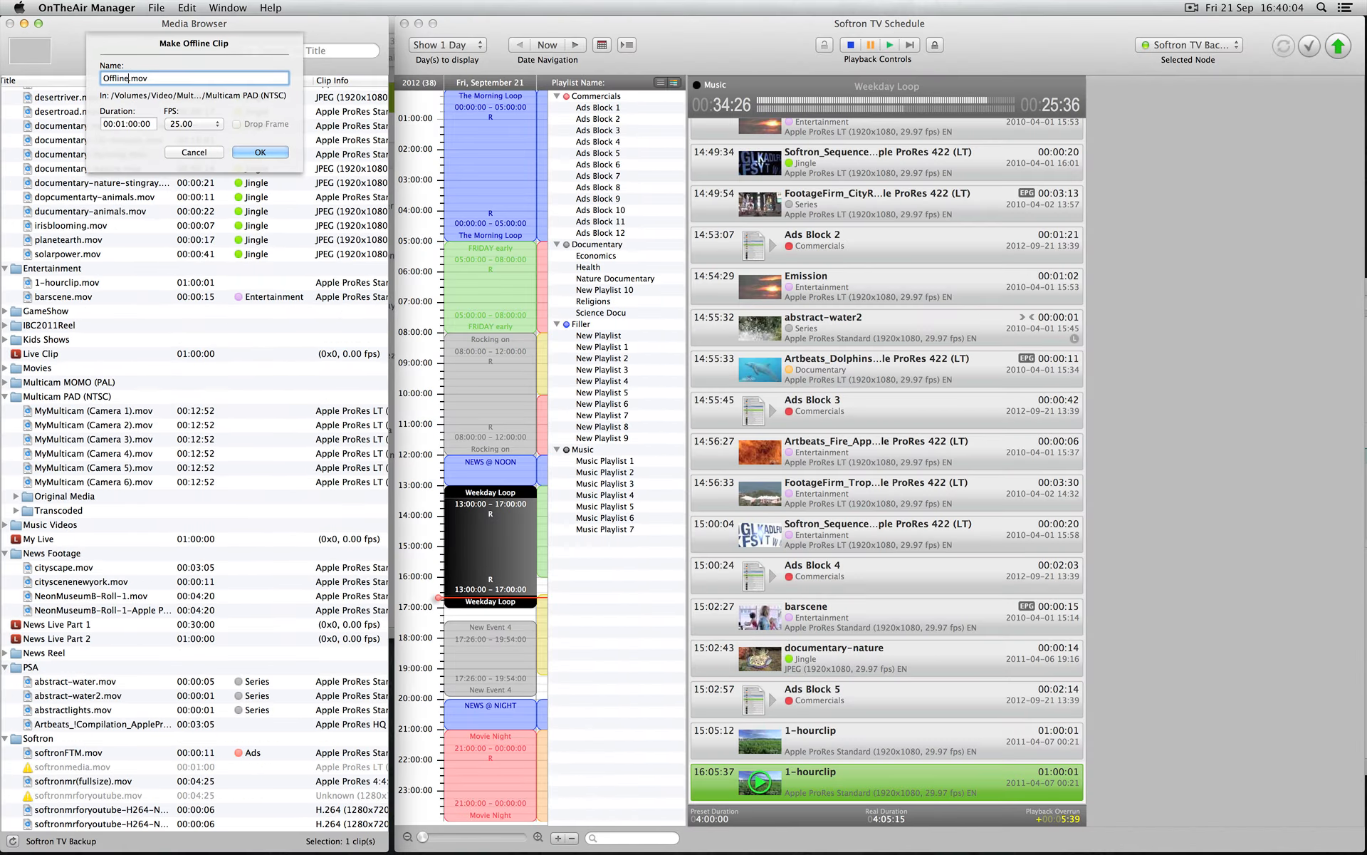
{"action": "key", "text": "Return"}
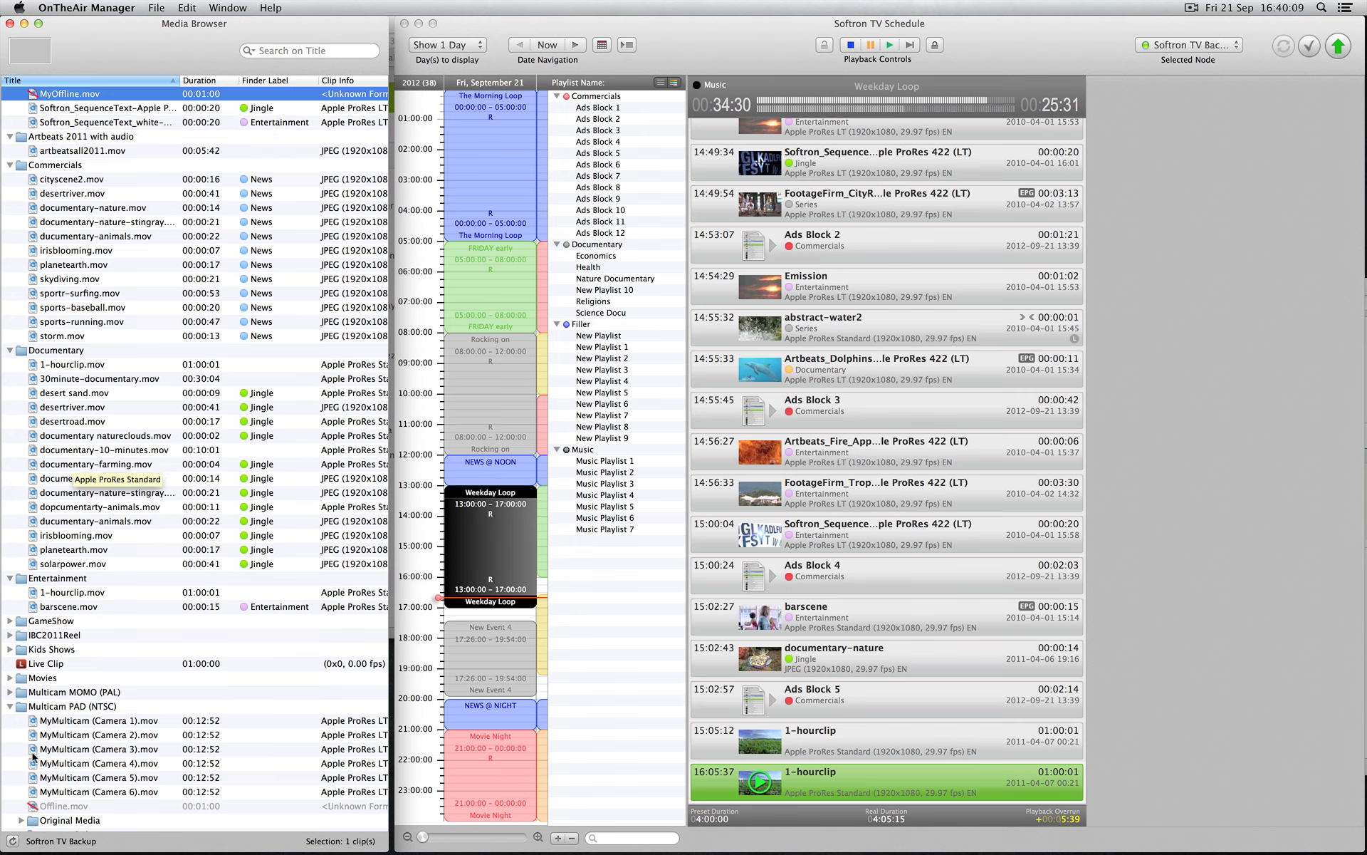
- Add Offline.mov after the FootageFirm_Trop clip and the Live Clip after abstract-water2 in the Weekday Loop event
{"action": "left_click_drag", "start_coordinate": [39, 806], "coordinate": [853, 507]}
{"action": "left_click", "coordinate": [855, 524]}
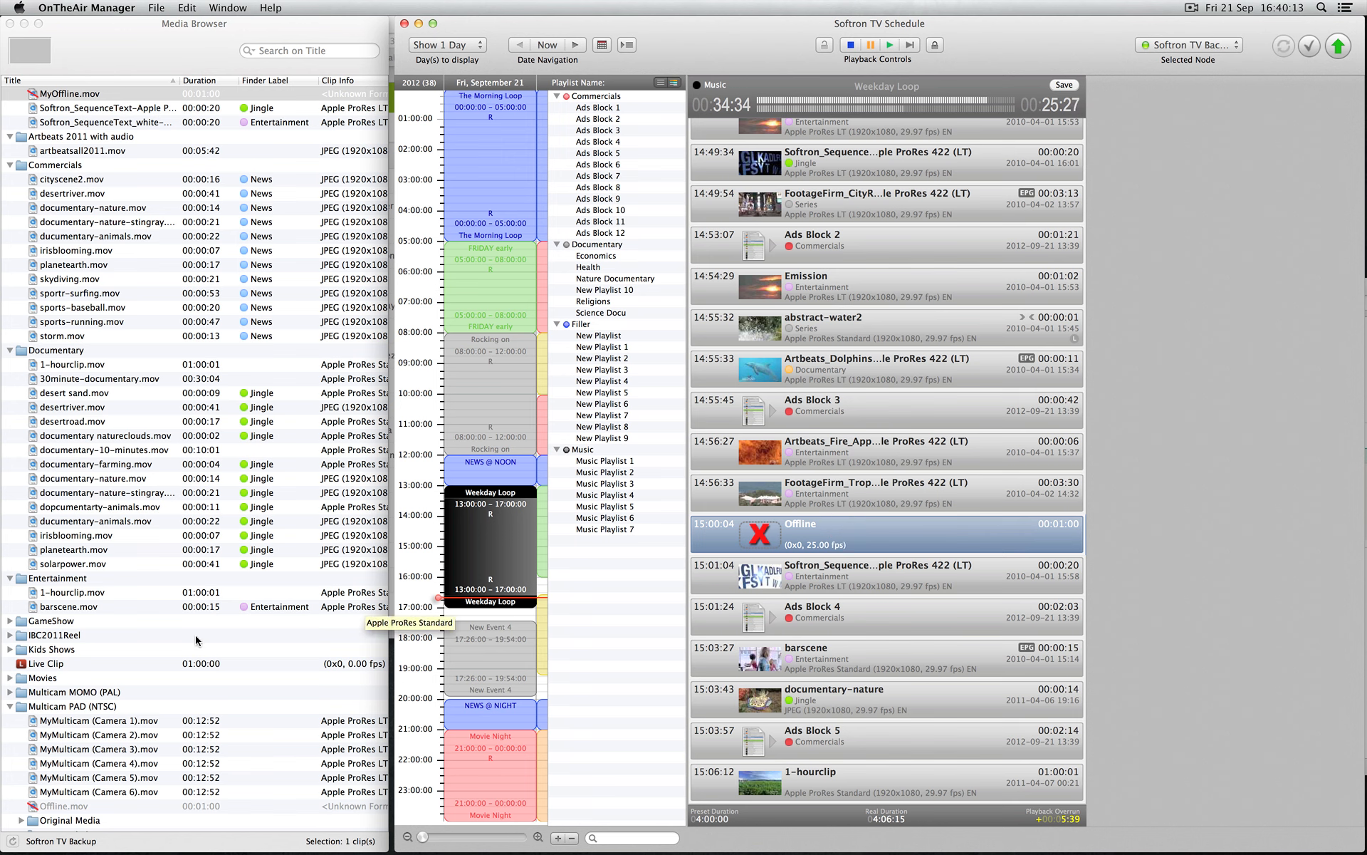
{"action": "left_click", "coordinate": [22, 666]}
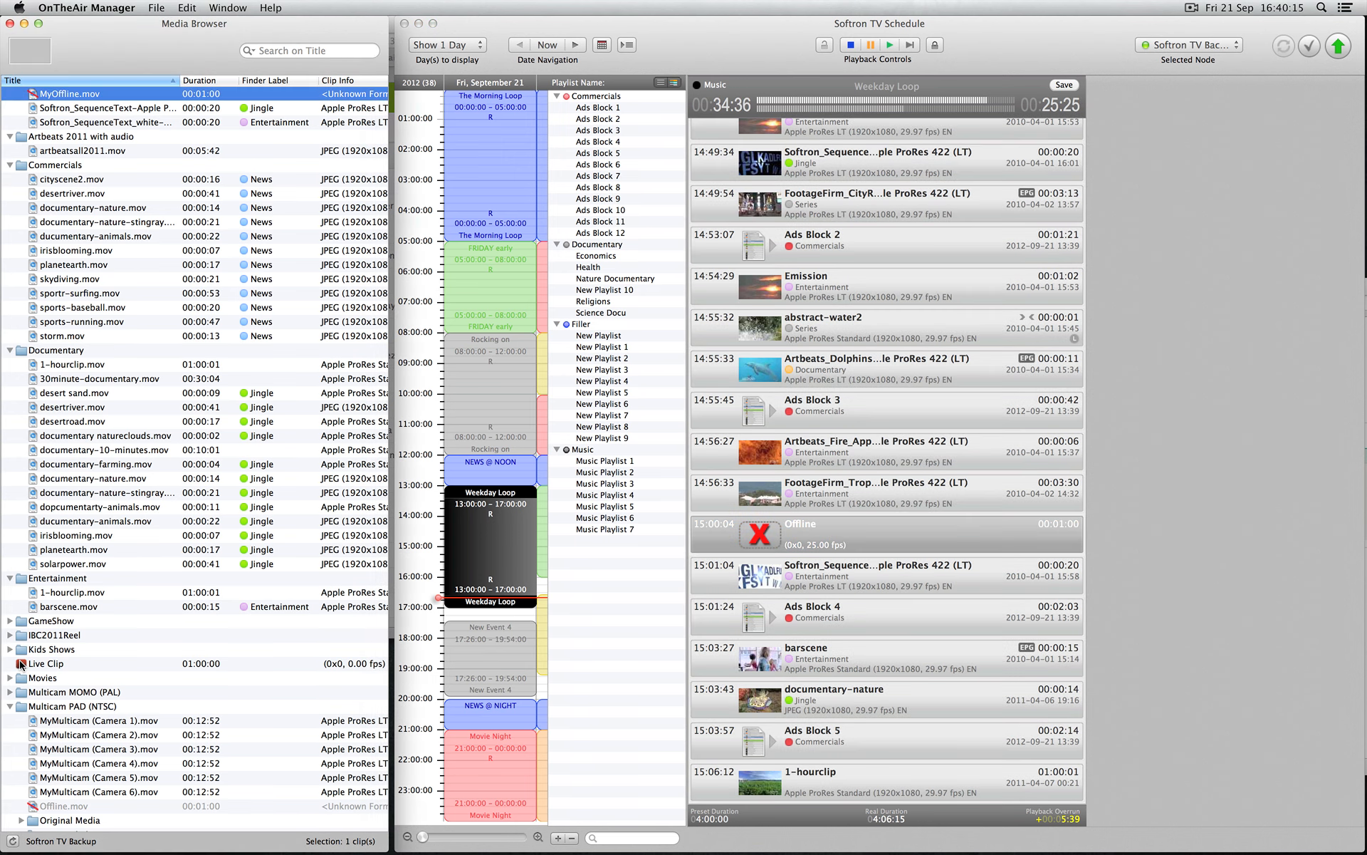
{"action": "left_click_drag", "start_coordinate": [537, 503], "coordinate": [854, 360]}
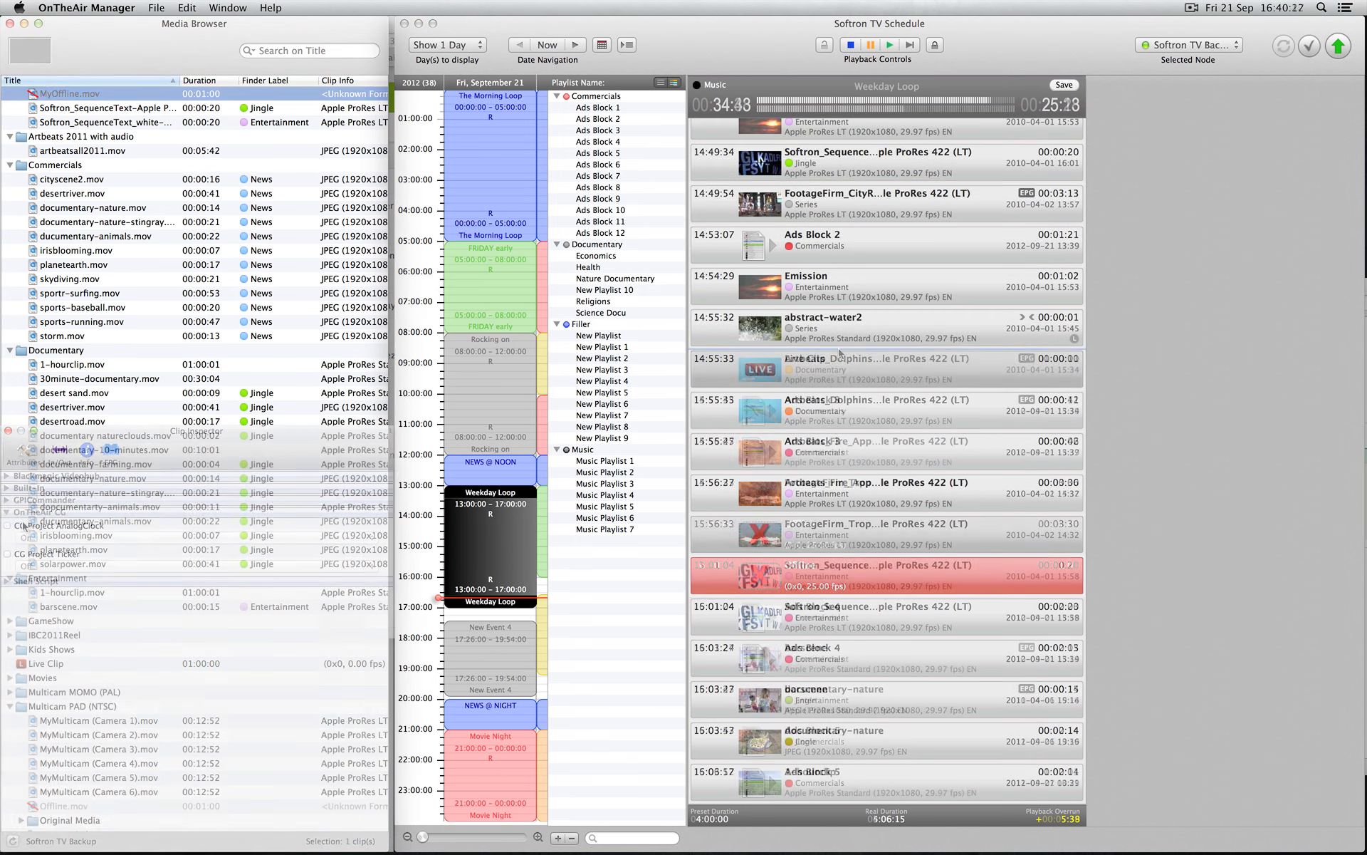
- Enable the Live Clip's Blackmagic Videohub Main Output attribute with the value Input 2
{"action": "left_click", "coordinate": [7, 476]}
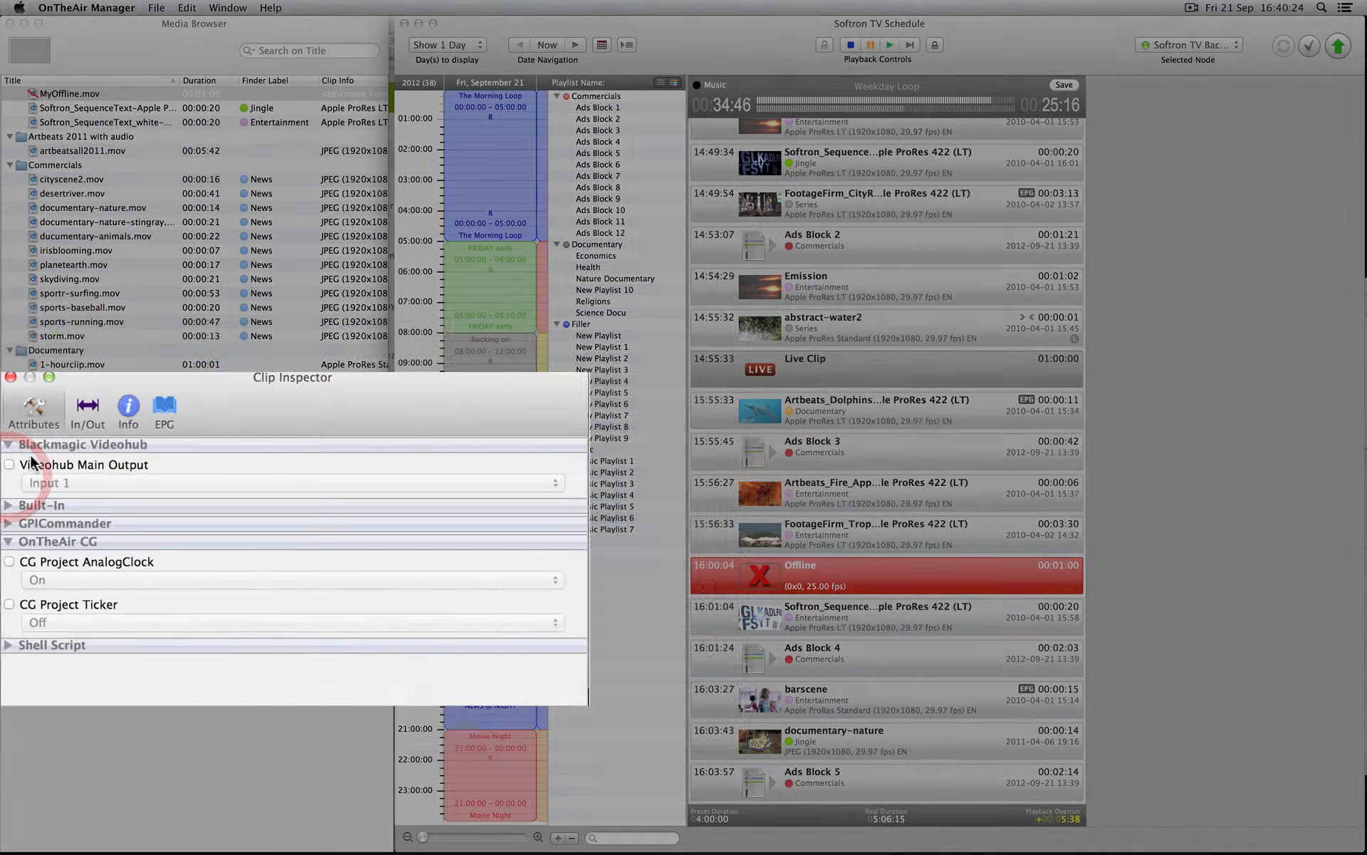
{"action": "left_click", "coordinate": [11, 445]}
{"action": "left_click", "coordinate": [74, 468]}
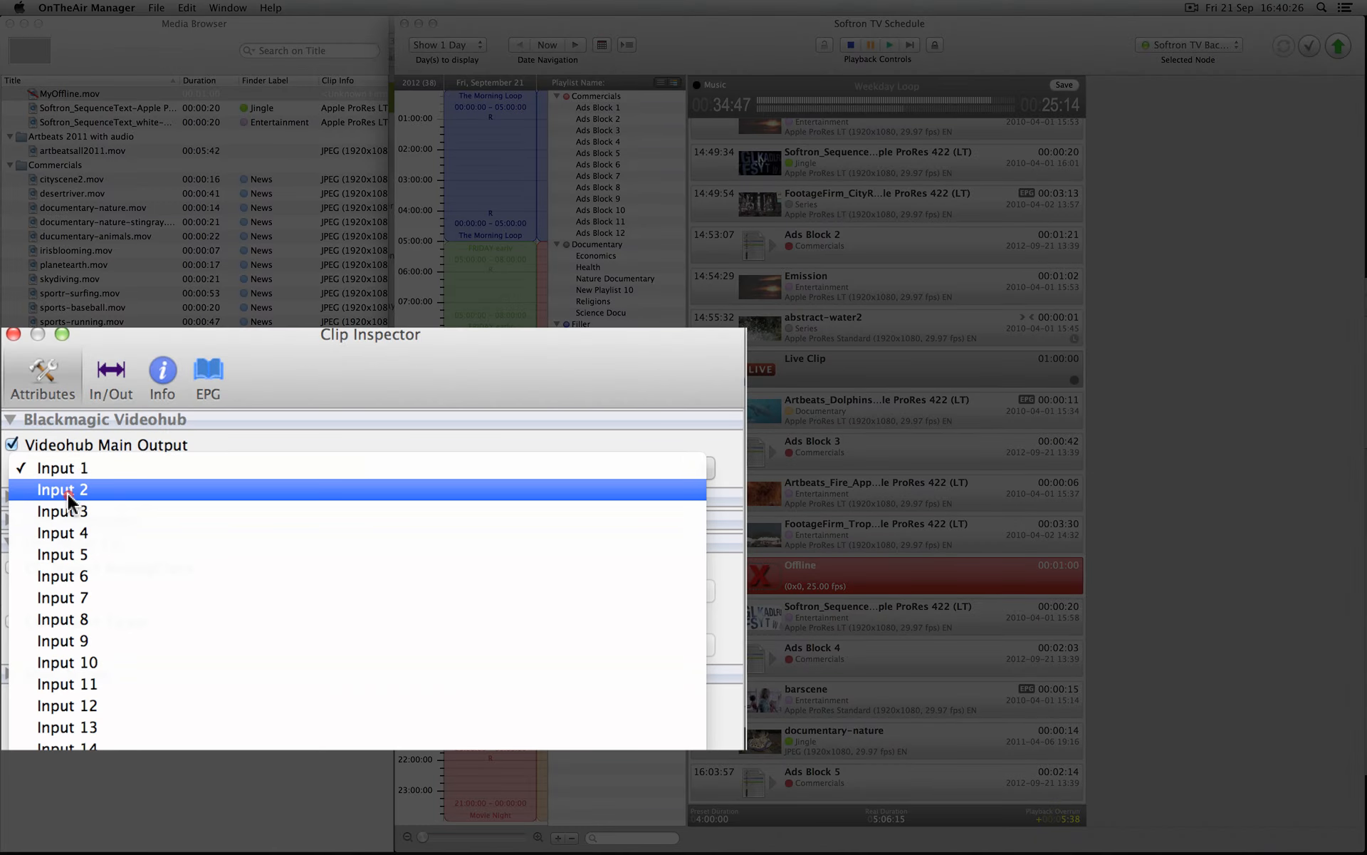
{"action": "left_click", "coordinate": [71, 487]}
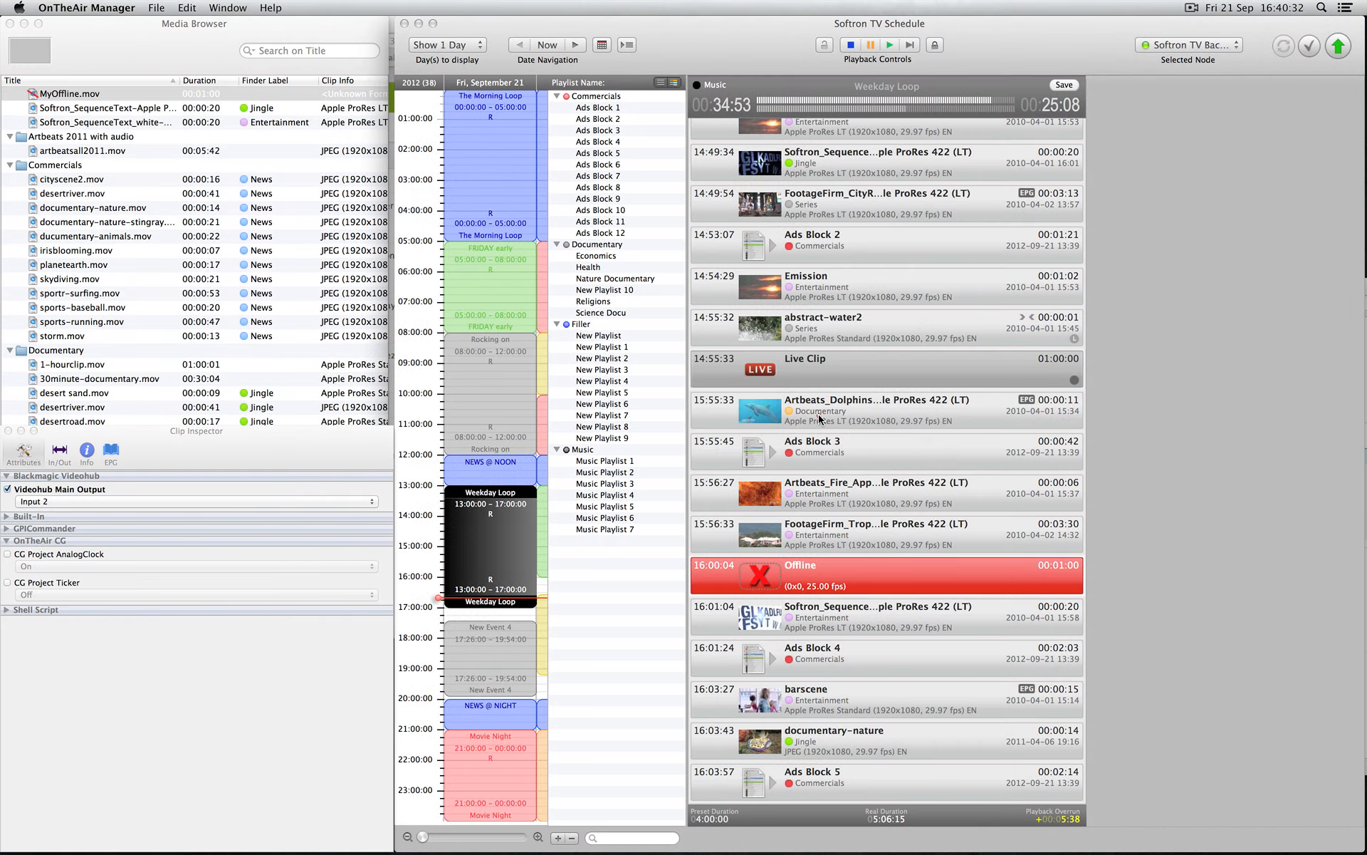
- Mark the Artbeats_Dolphins clip's in point at 00:00:01;17 and split the clip at 00:00:05;09
{"action": "left_click", "coordinate": [812, 420]}
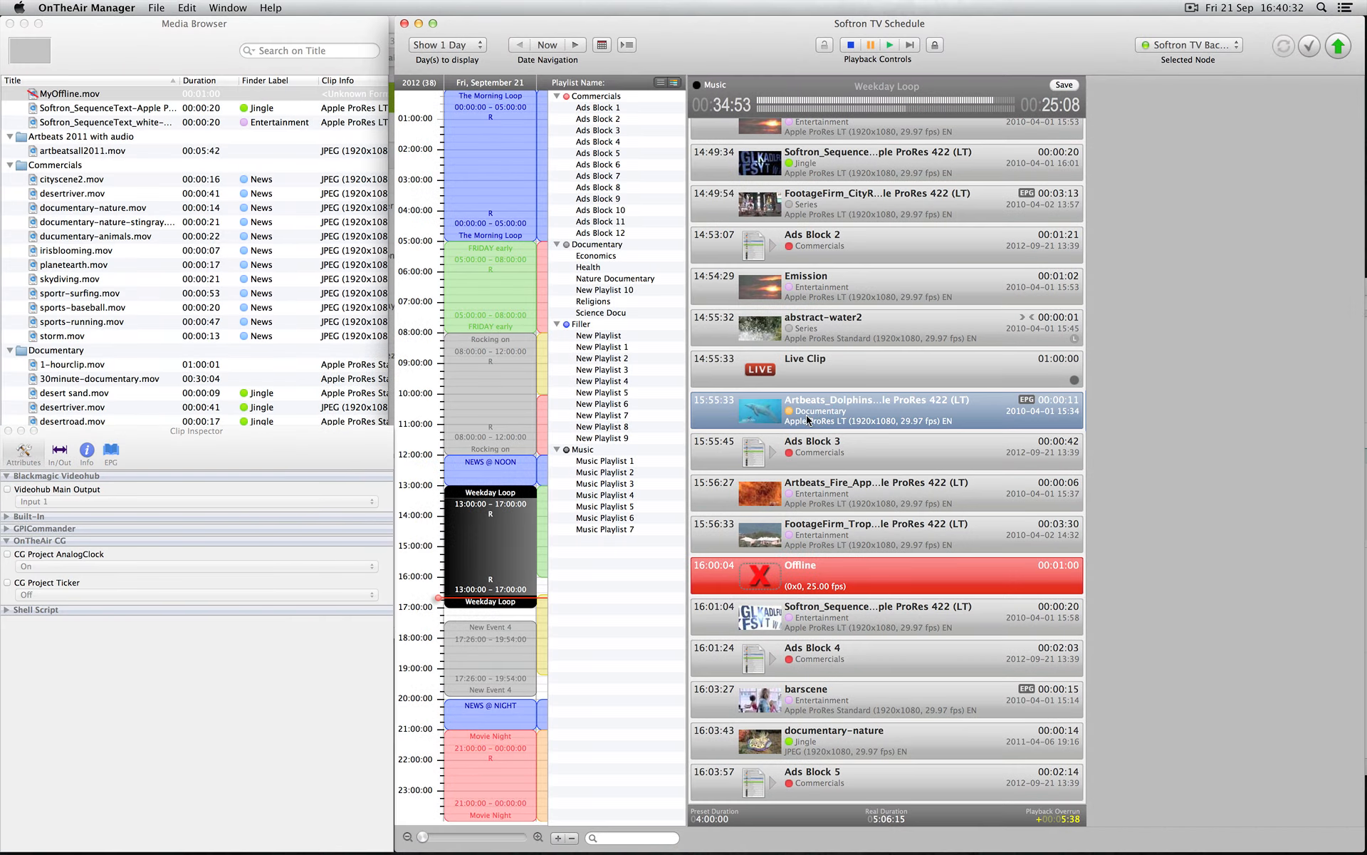
{"action": "left_click", "coordinate": [59, 450]}
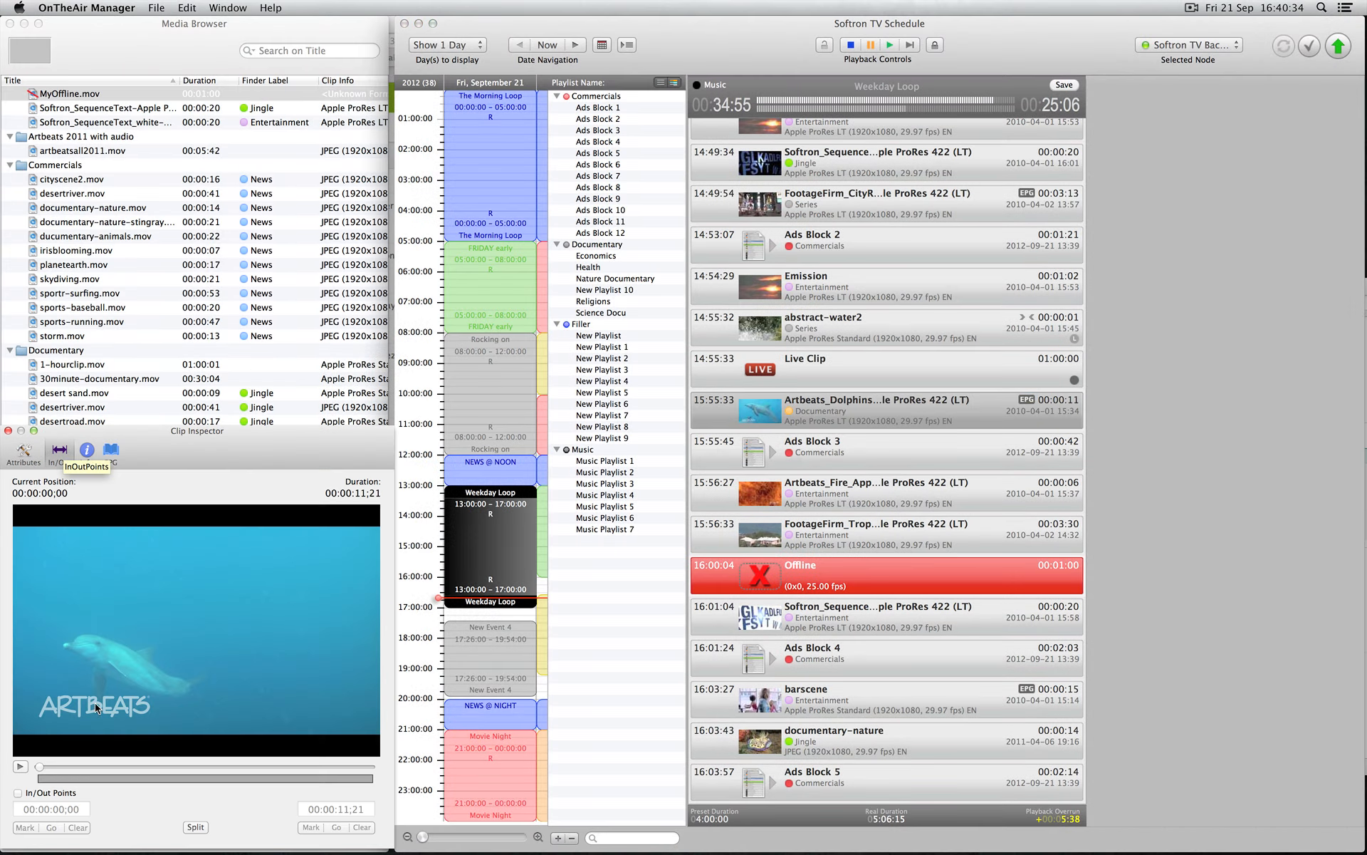
{"action": "left_click_drag", "start_coordinate": [64, 765], "coordinate": [85, 766]}
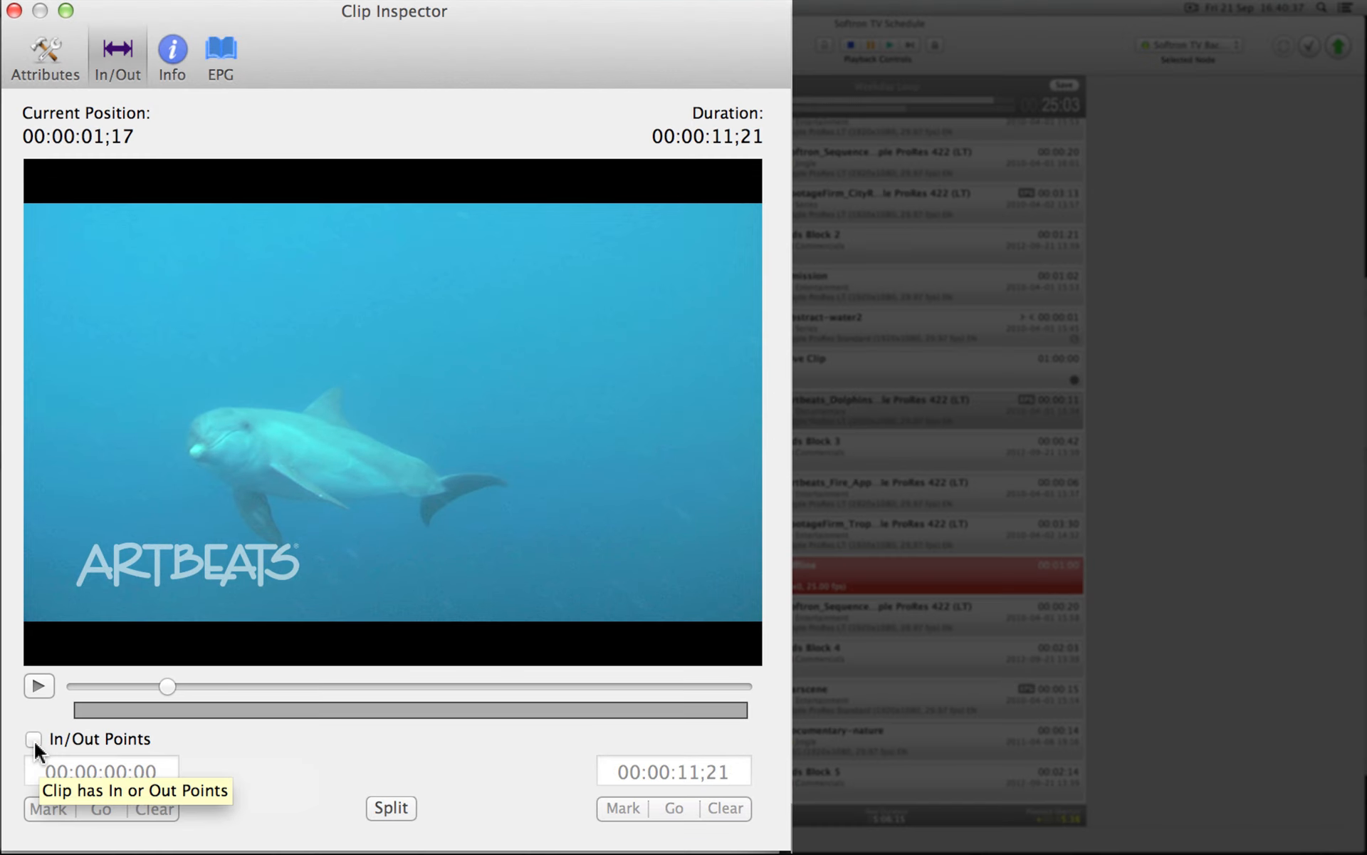
{"action": "left_click", "coordinate": [25, 764]}
{"action": "left_click", "coordinate": [36, 819]}
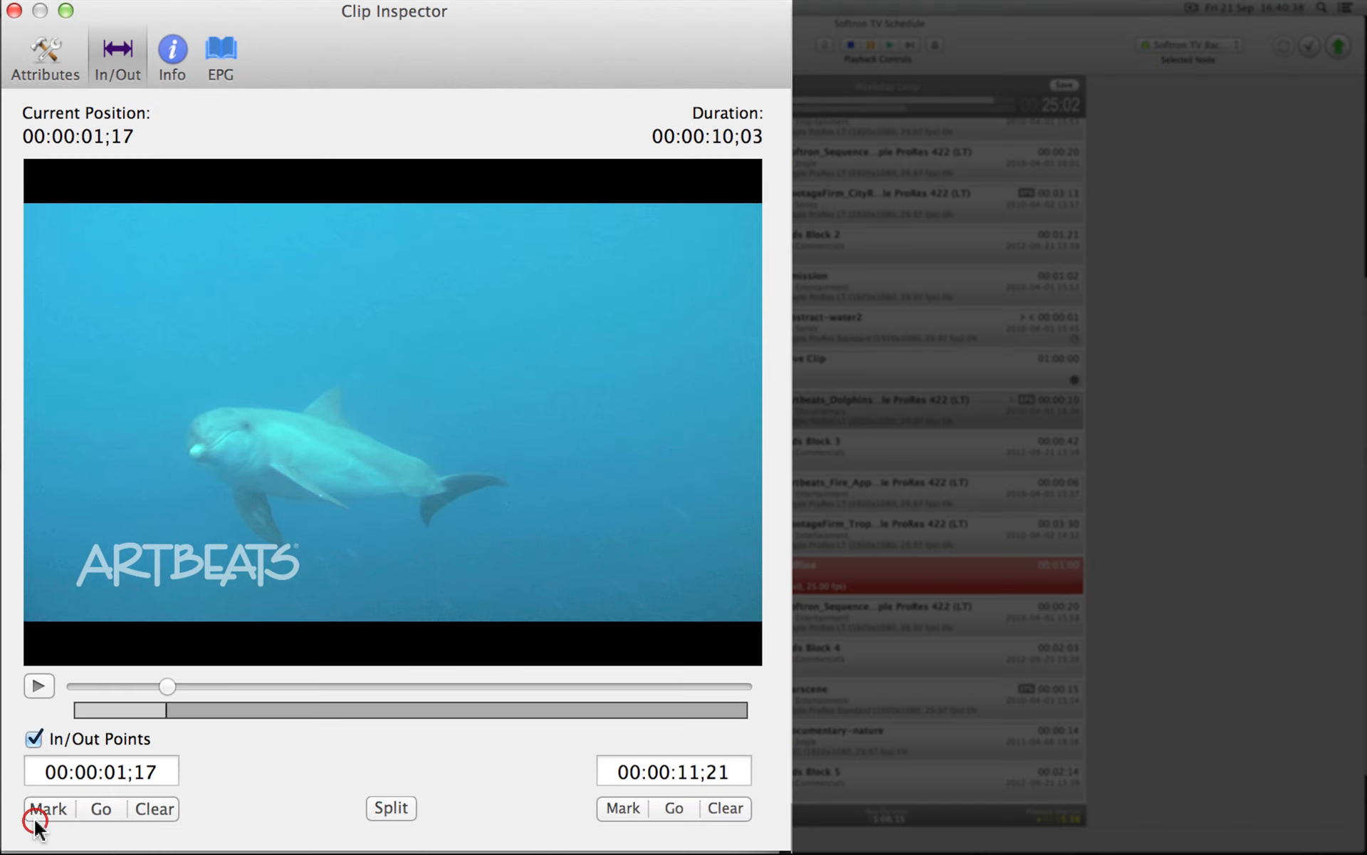
{"action": "left_click", "coordinate": [378, 687]}
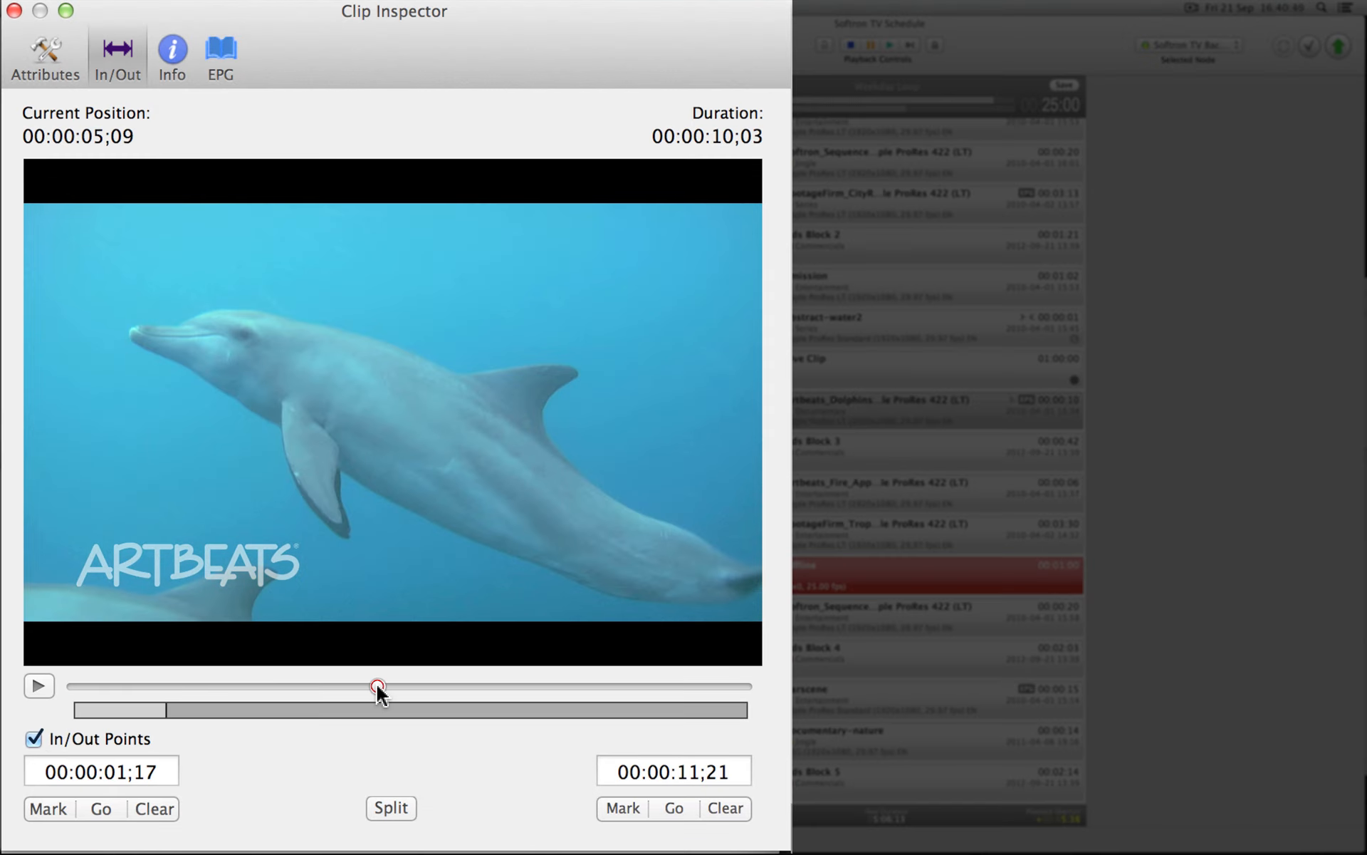
{"action": "left_click", "coordinate": [403, 812]}
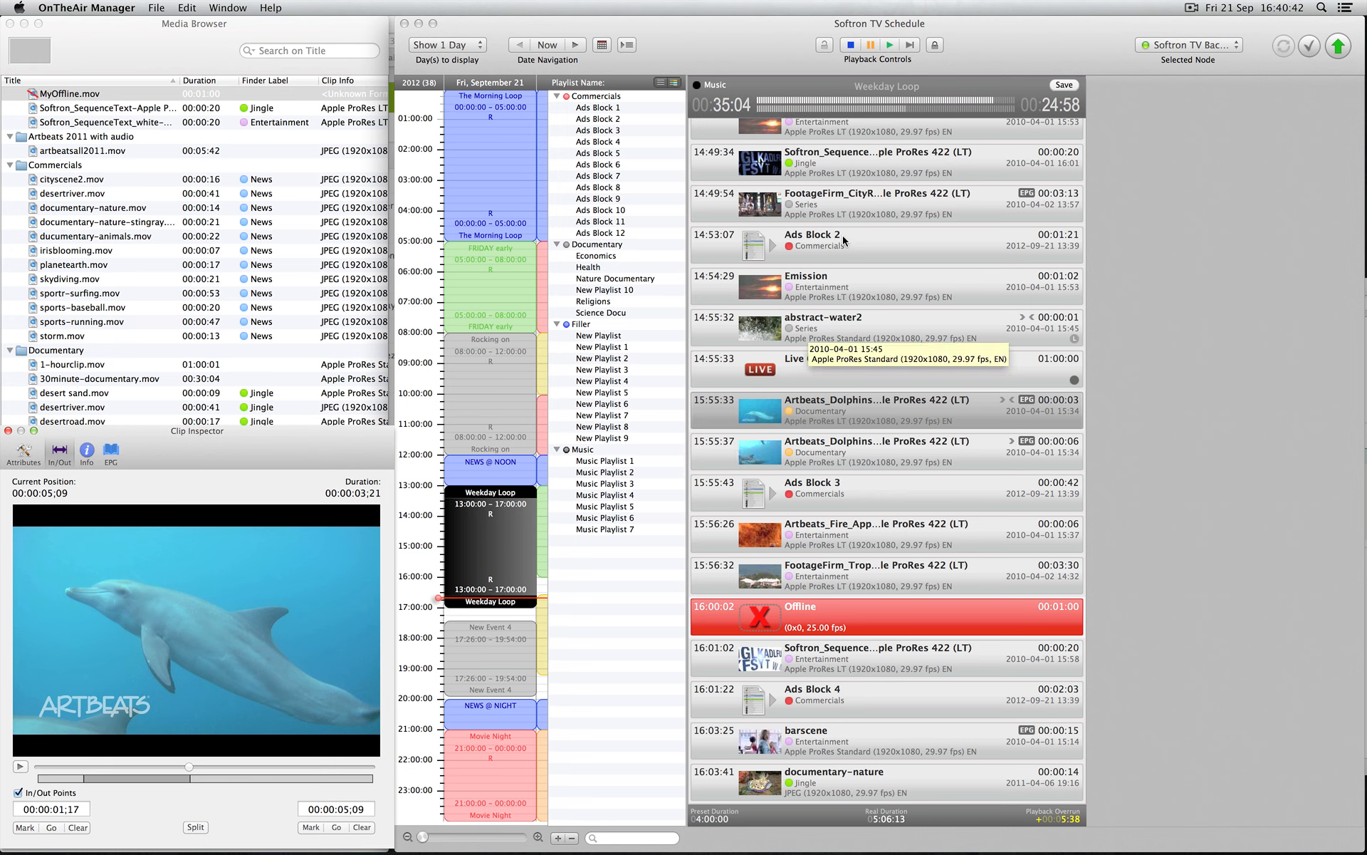
- Open the Ads Block 2 playlist, then view the general information and category choices of the Ads Block 3 playlist
{"action": "double_click", "coordinate": [843, 249]}
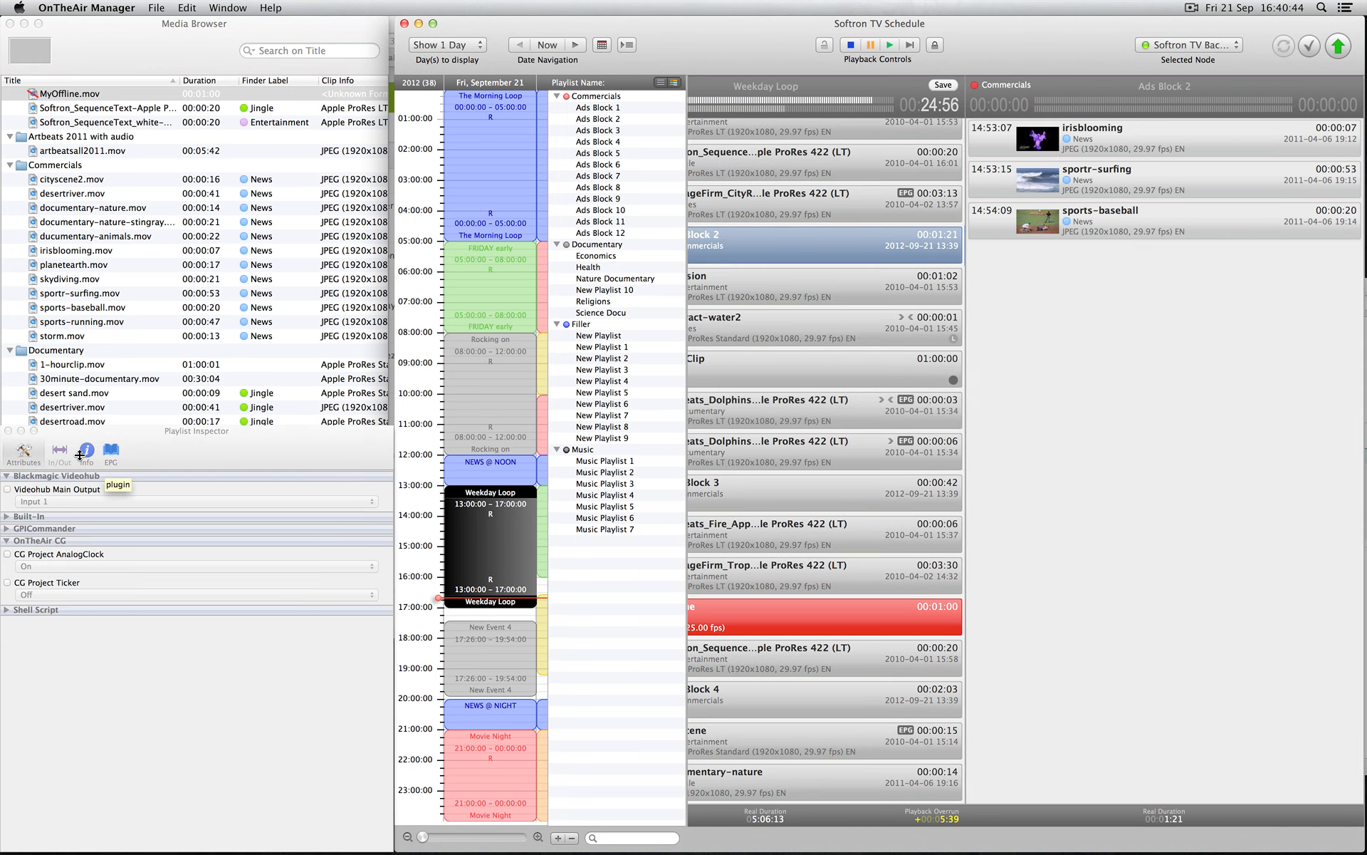
{"action": "left_click", "coordinate": [94, 453]}
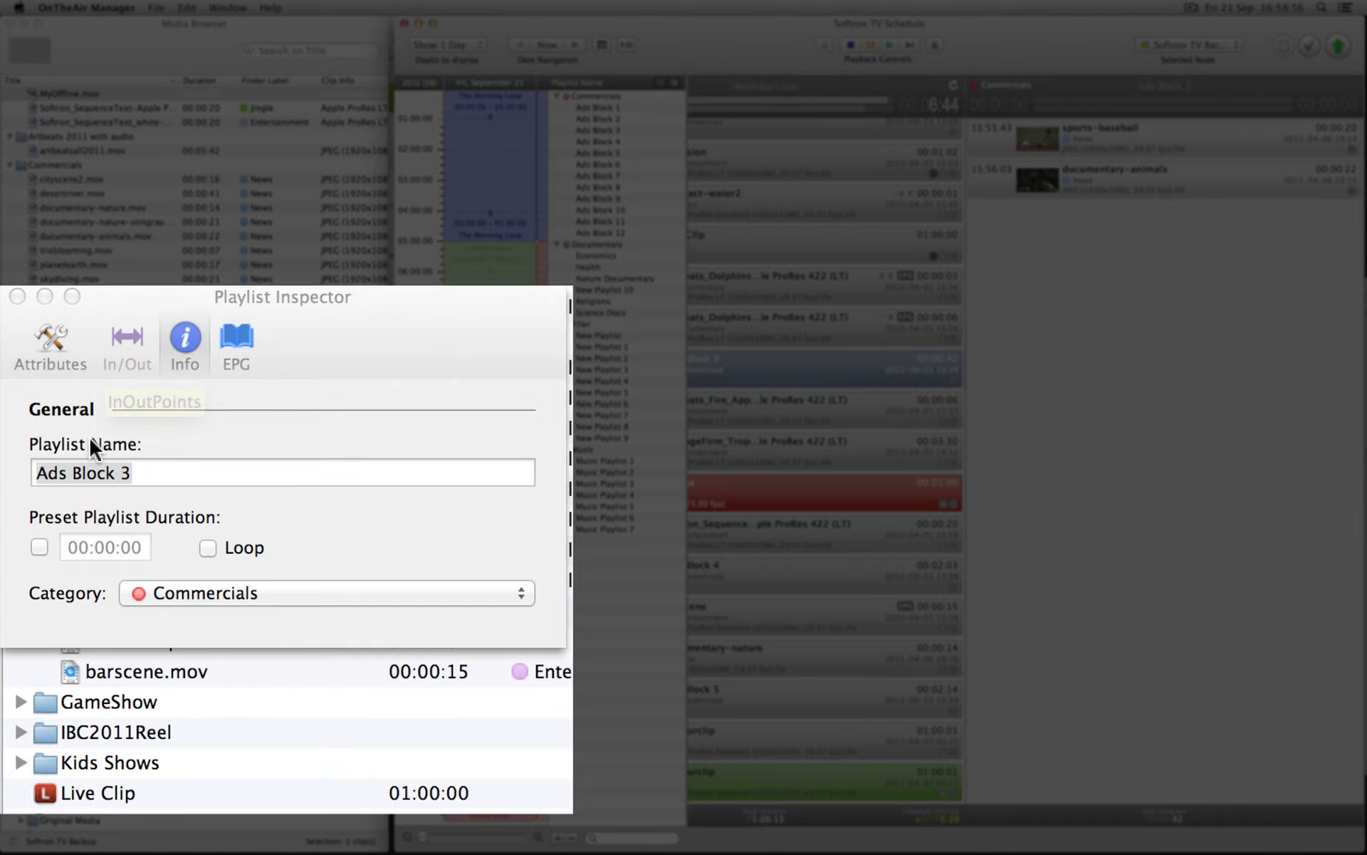
{"action": "left_click", "coordinate": [347, 353]}
{"action": "left_click", "coordinate": [263, 593]}
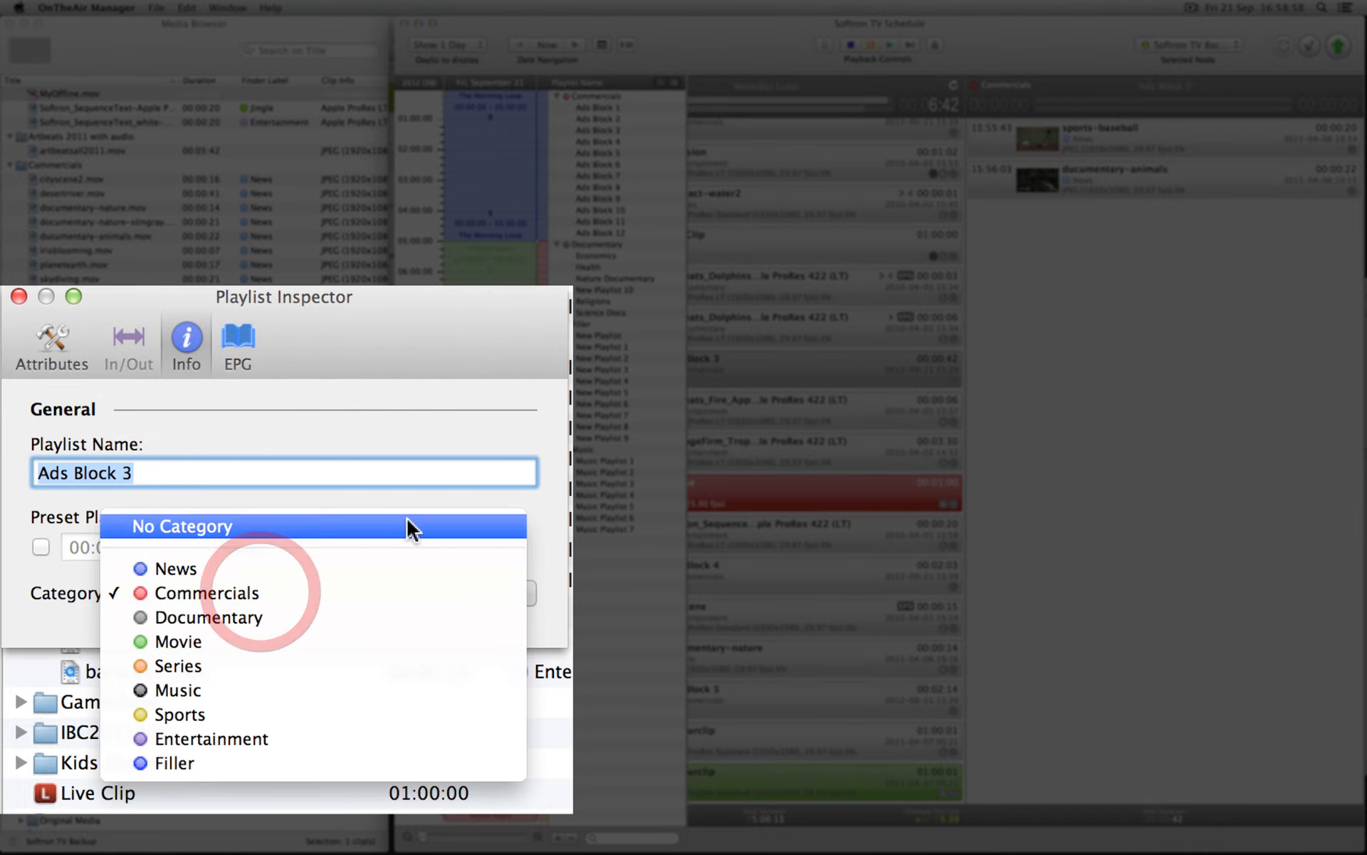
{"action": "left_click", "coordinate": [437, 437]}
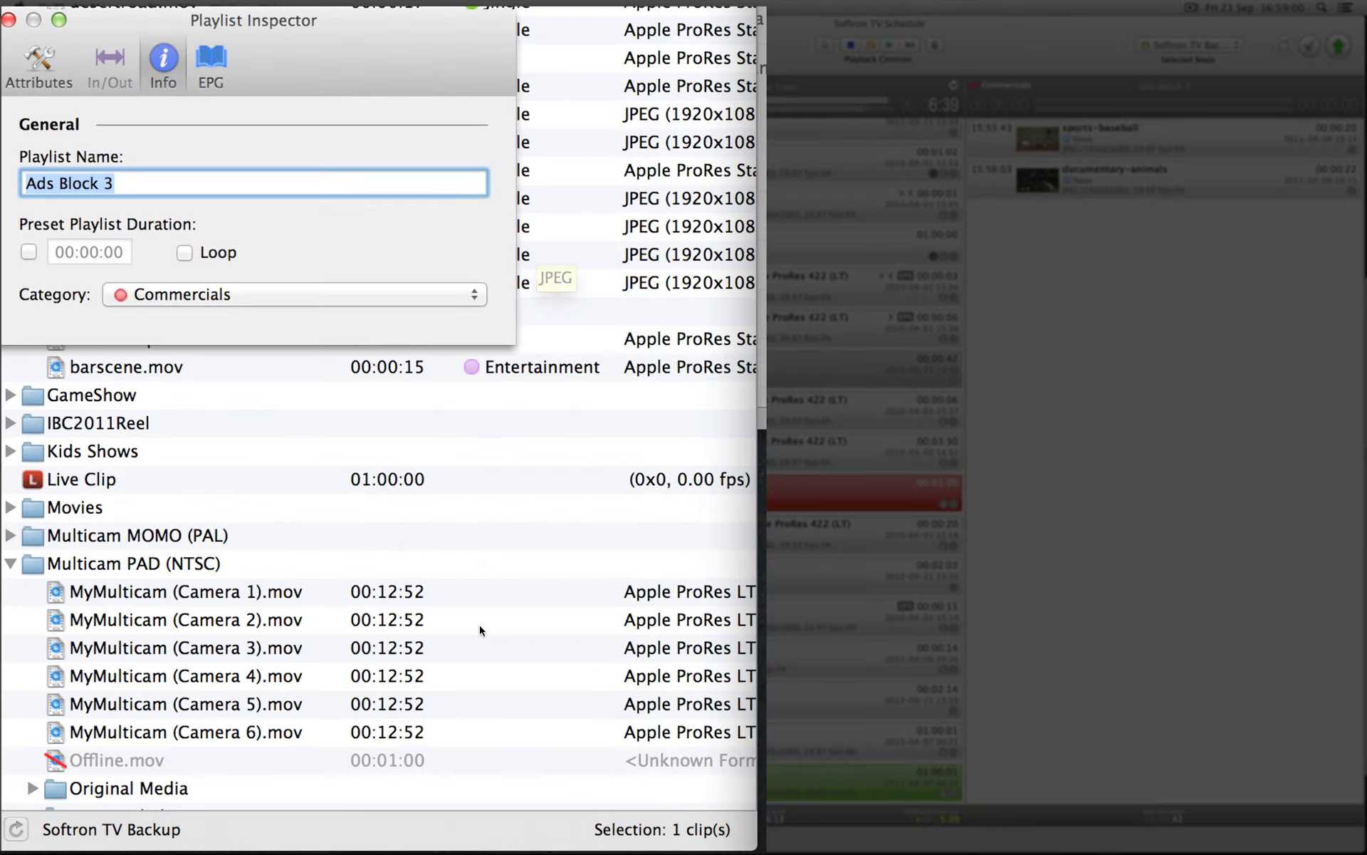
- Set New Event 4 to repeat Every Day and enable its Loop option
{"action": "left_click", "coordinate": [480, 625]}
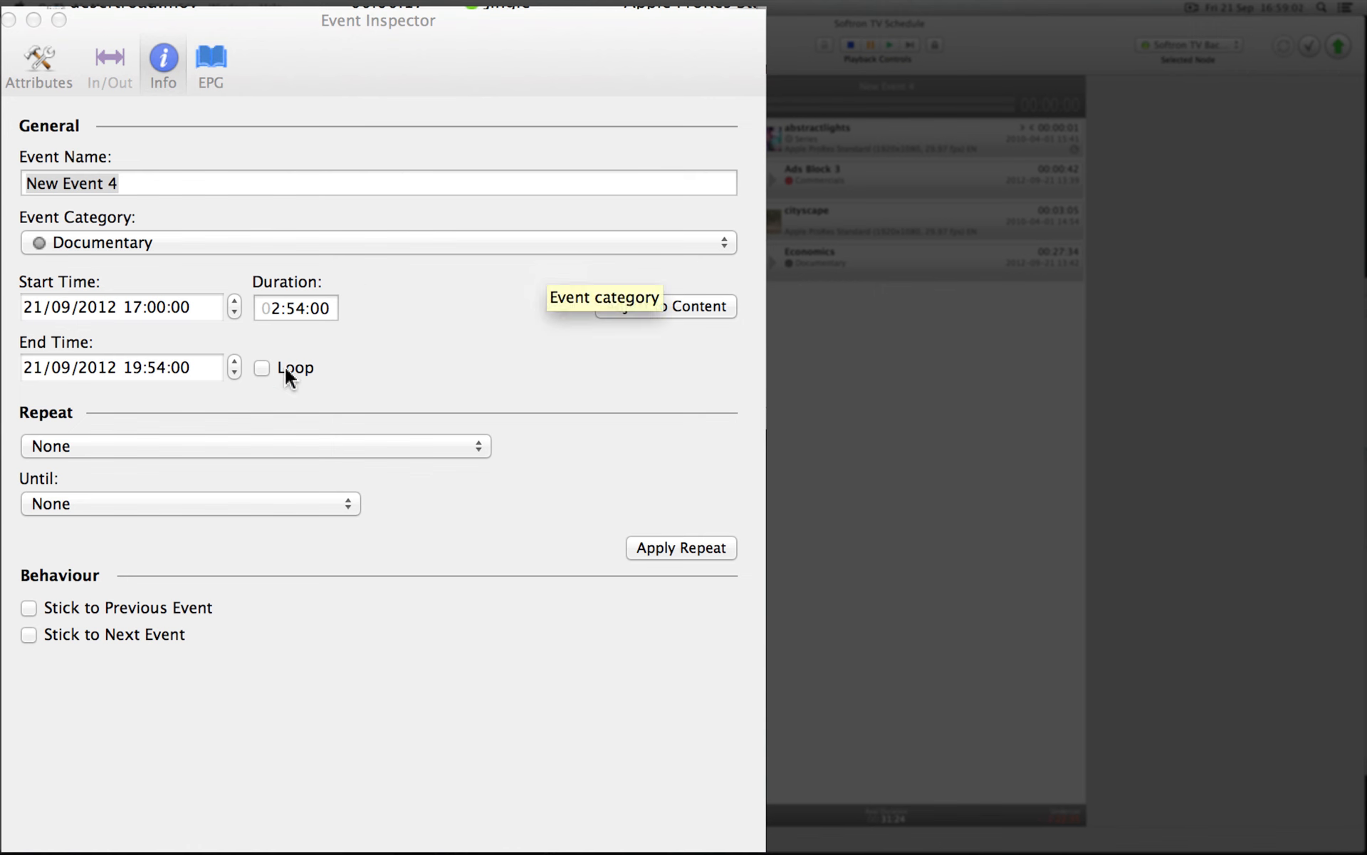
{"action": "left_click", "coordinate": [183, 443]}
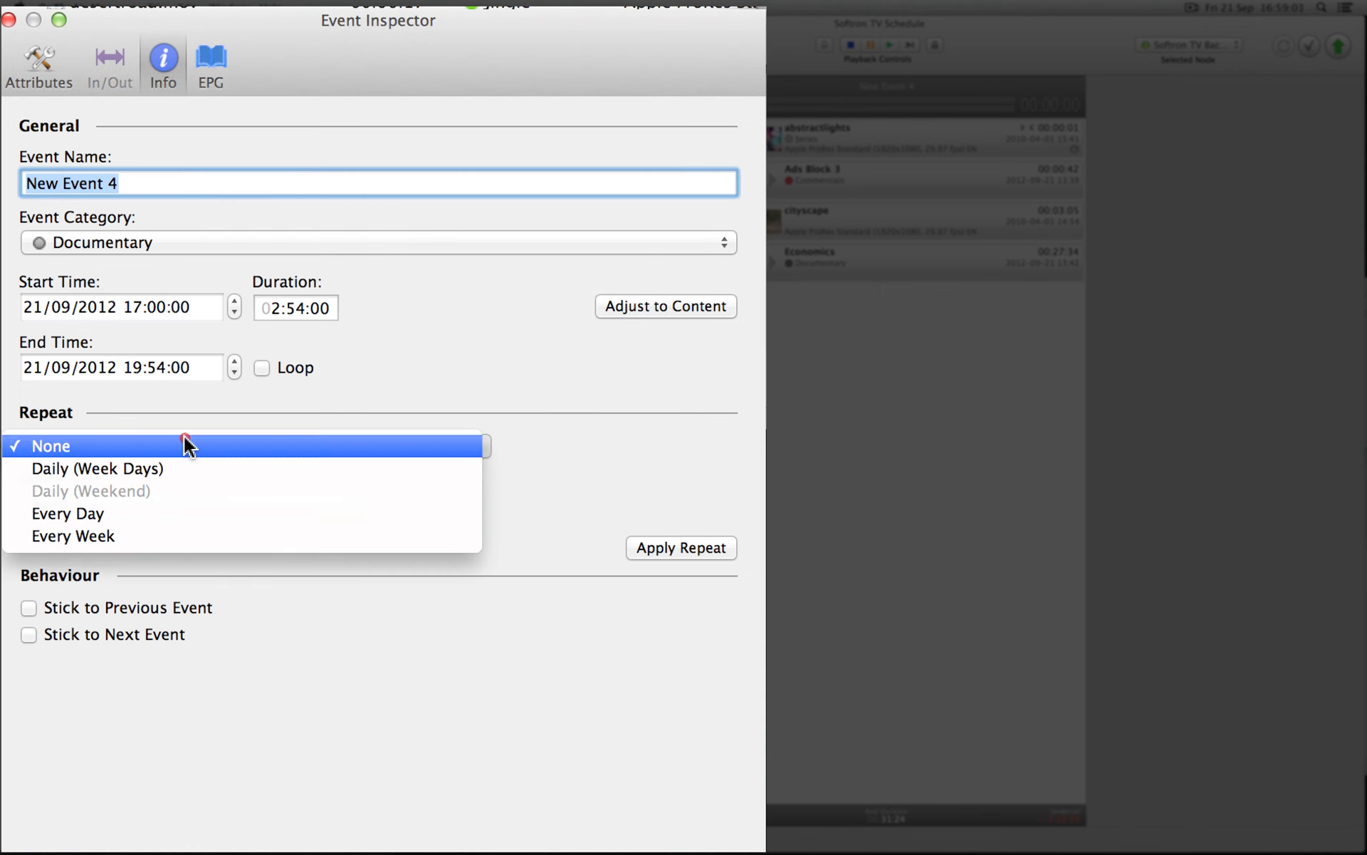
{"action": "left_click", "coordinate": [169, 514]}
{"action": "left_click", "coordinate": [262, 368]}
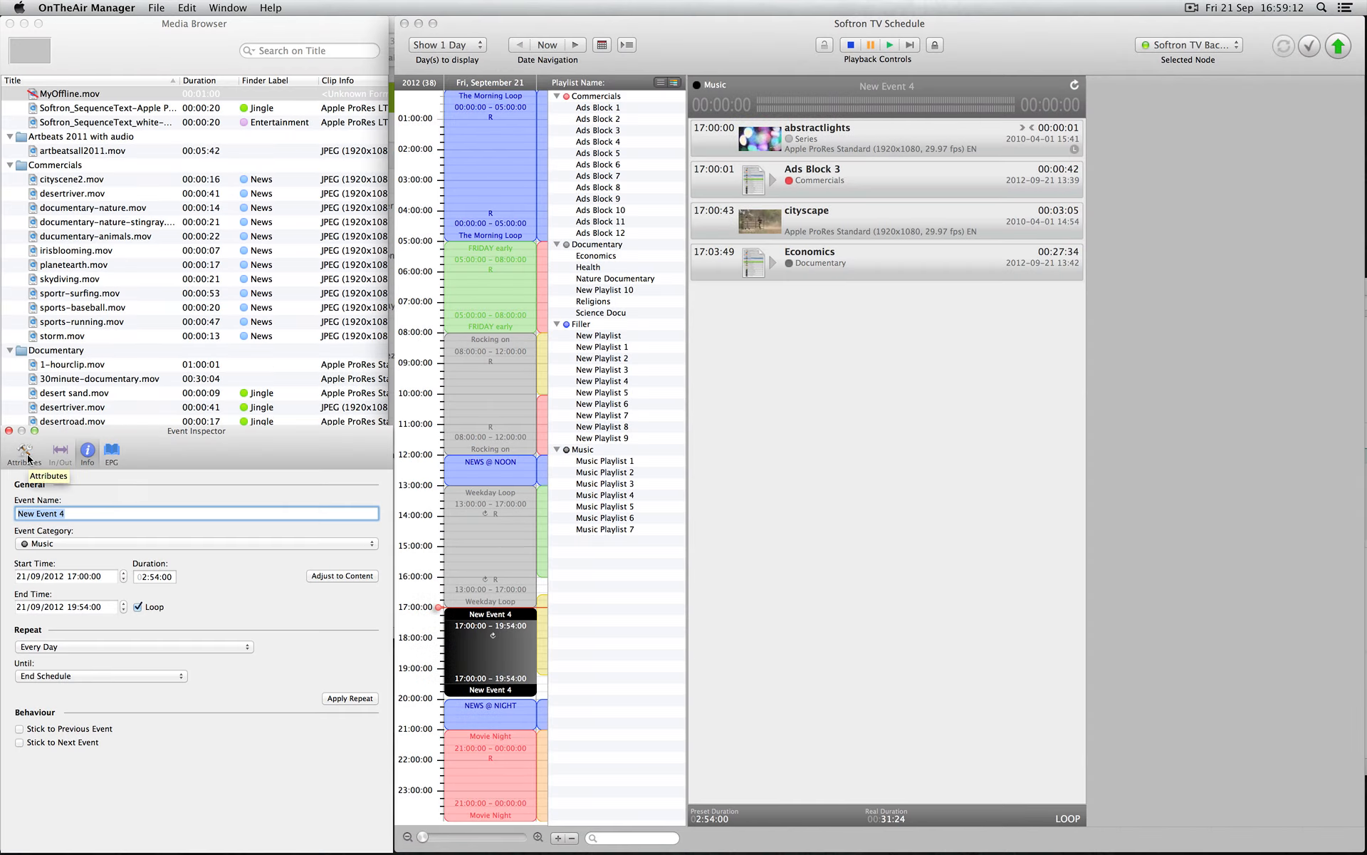
- Enable New Event 4's GPICommander Trigger 1 with the value On and its Videohub Main Output with Input 4
{"action": "left_click", "coordinate": [26, 454]}
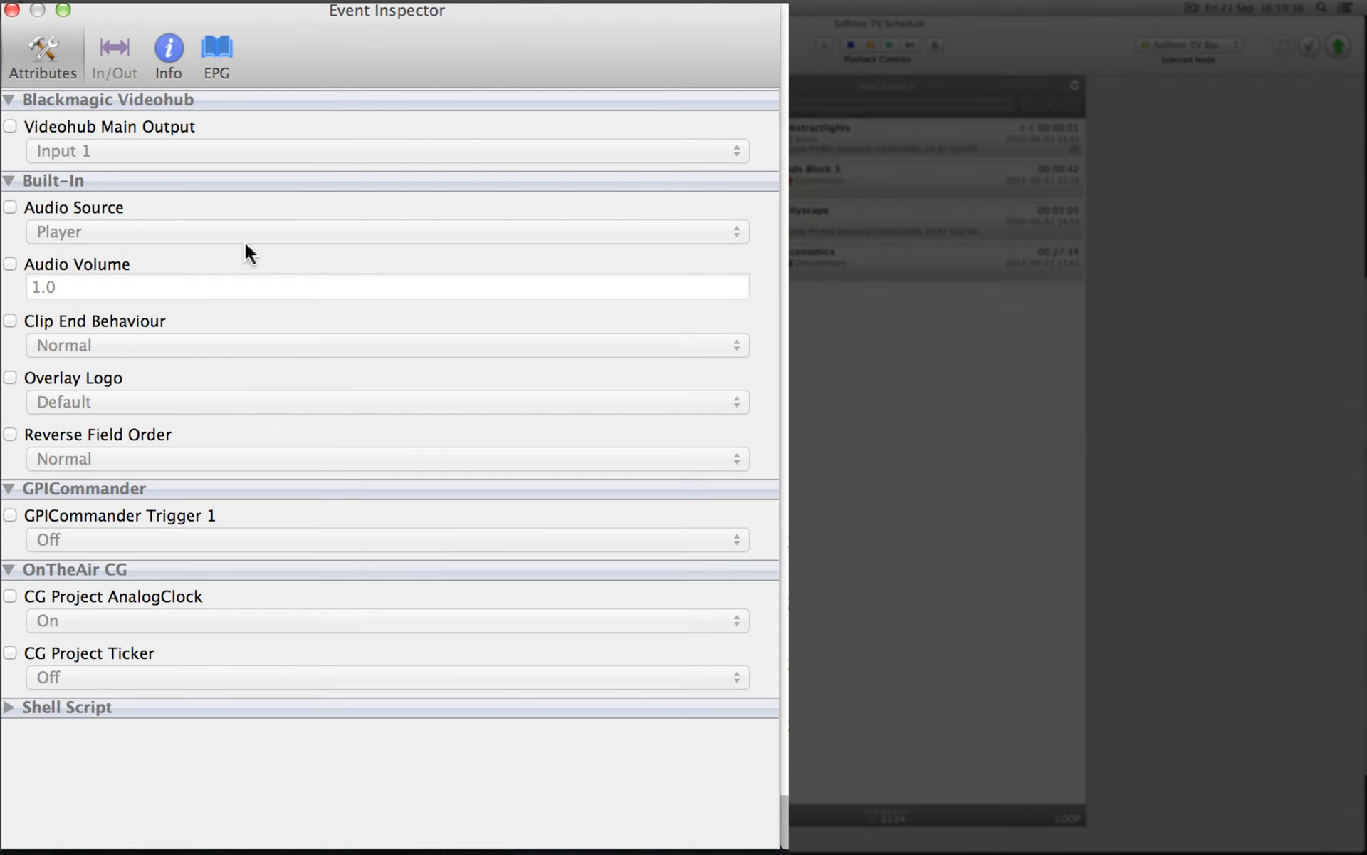
{"action": "left_click", "coordinate": [13, 515]}
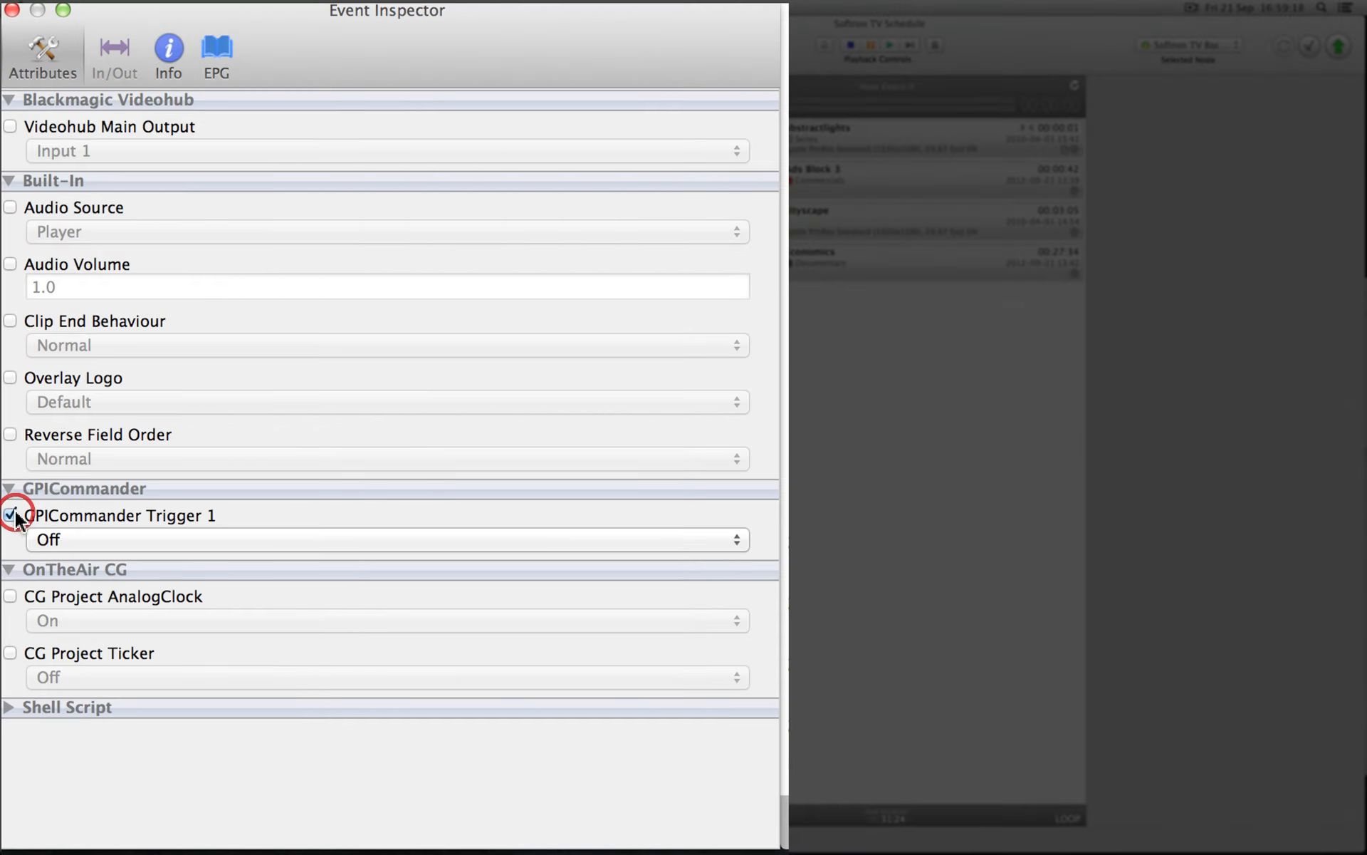
{"action": "left_click", "coordinate": [100, 541]}
{"action": "left_click", "coordinate": [100, 562]}
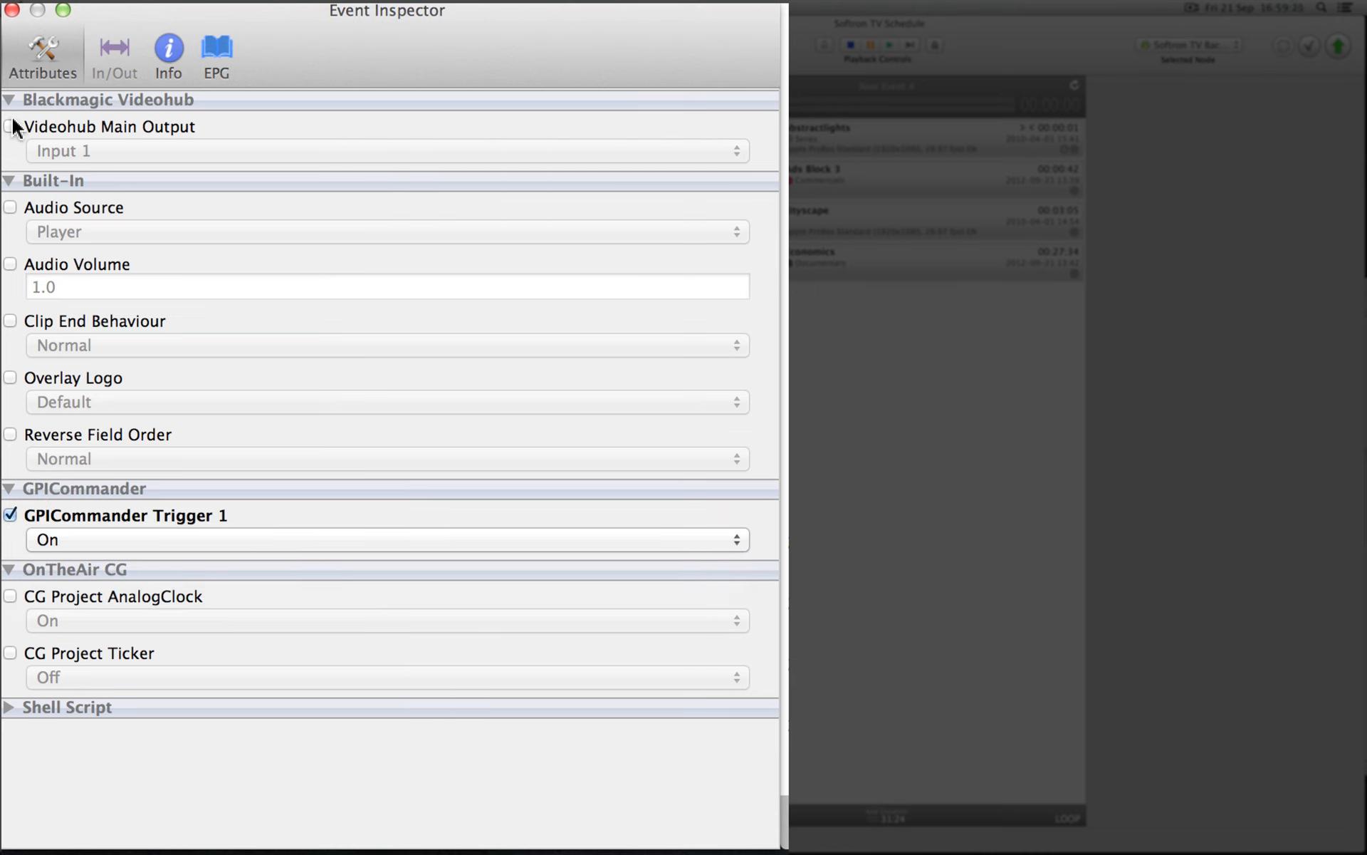
{"action": "left_click", "coordinate": [11, 127]}
{"action": "left_click", "coordinate": [76, 152]}
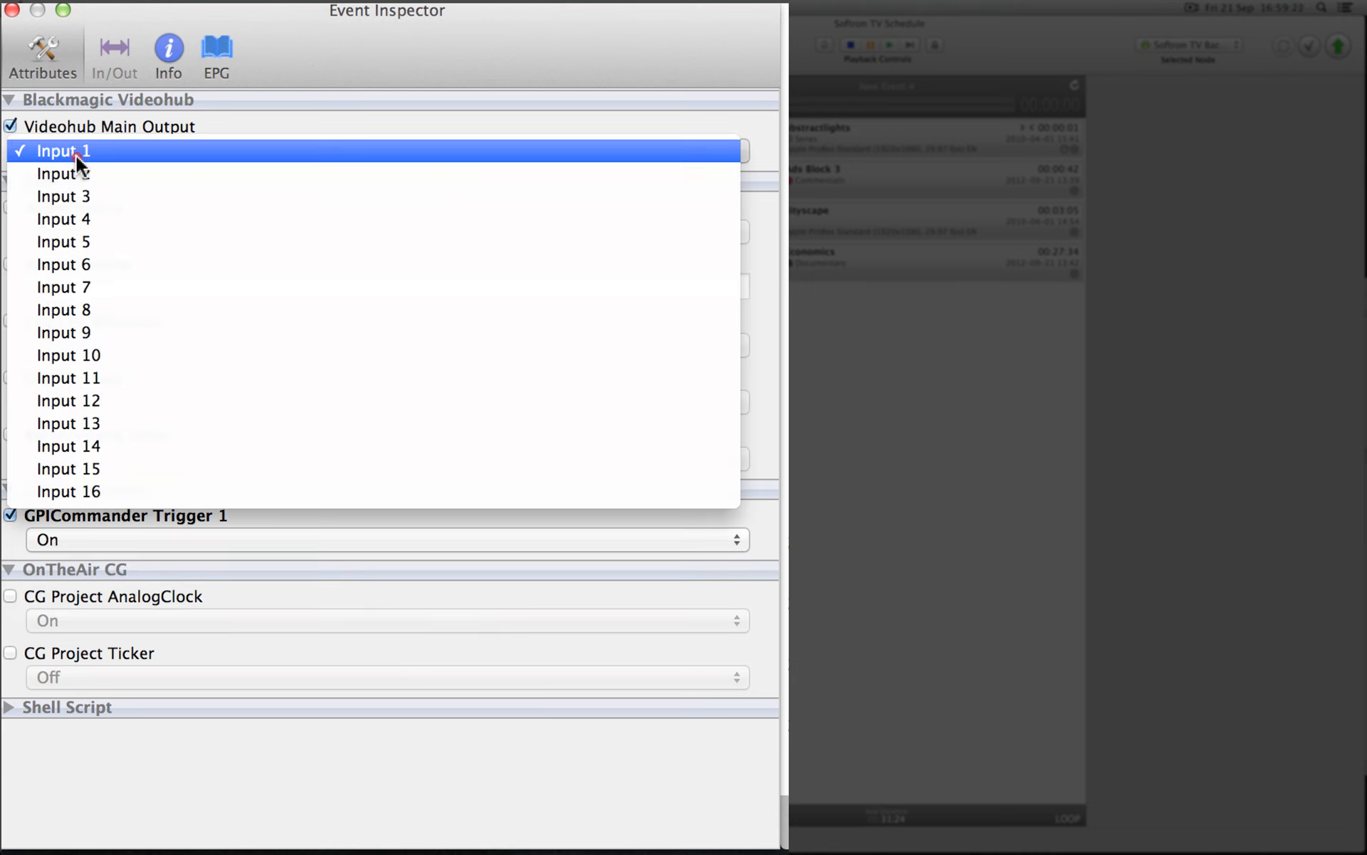
{"action": "left_click", "coordinate": [79, 217]}
- Enable New Event 4's Overlay Logo with Fr2.png and its CG Project AnalogClock attribute with the value Off
{"action": "left_click", "coordinate": [11, 378]}
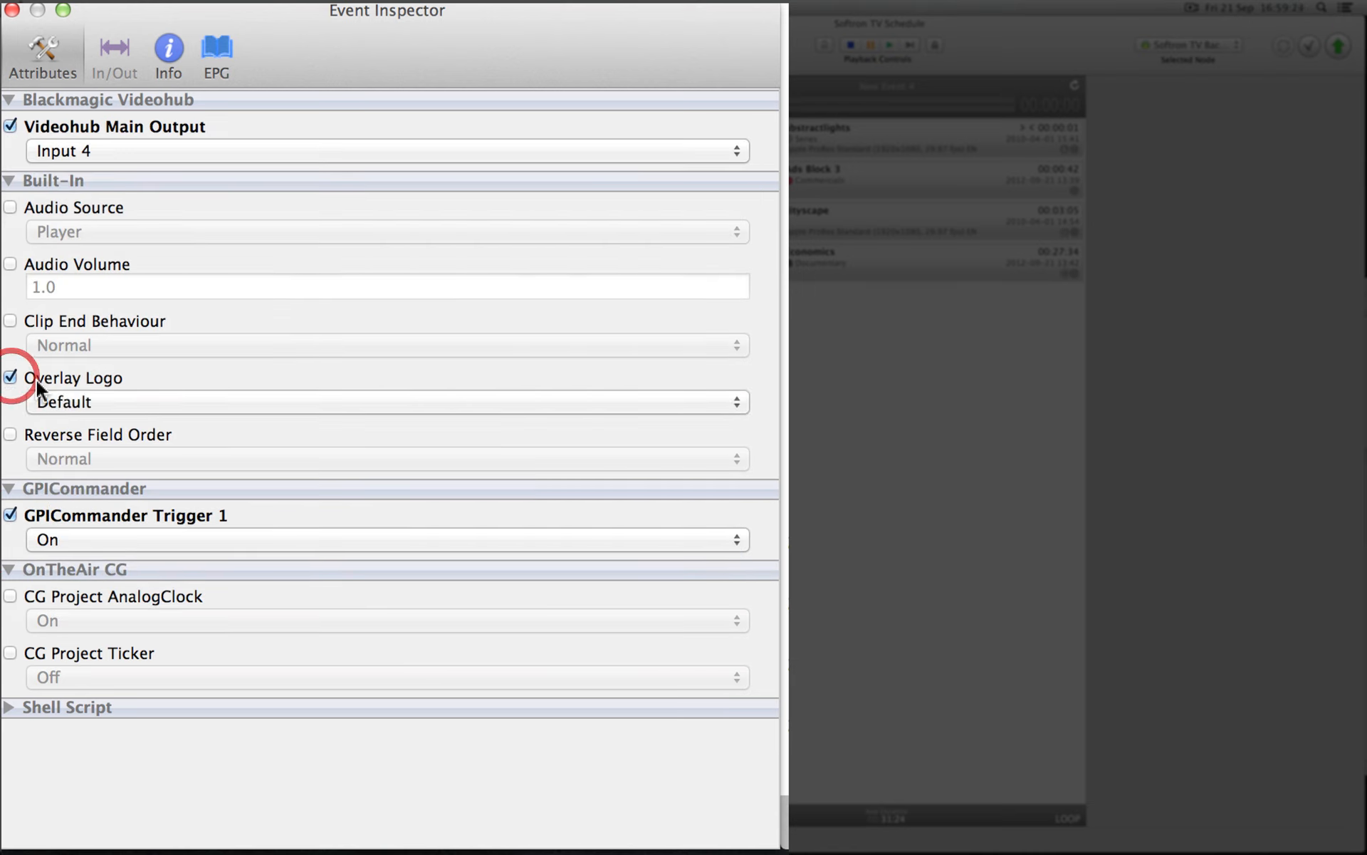
{"action": "left_click", "coordinate": [71, 400]}
{"action": "left_click", "coordinate": [86, 497]}
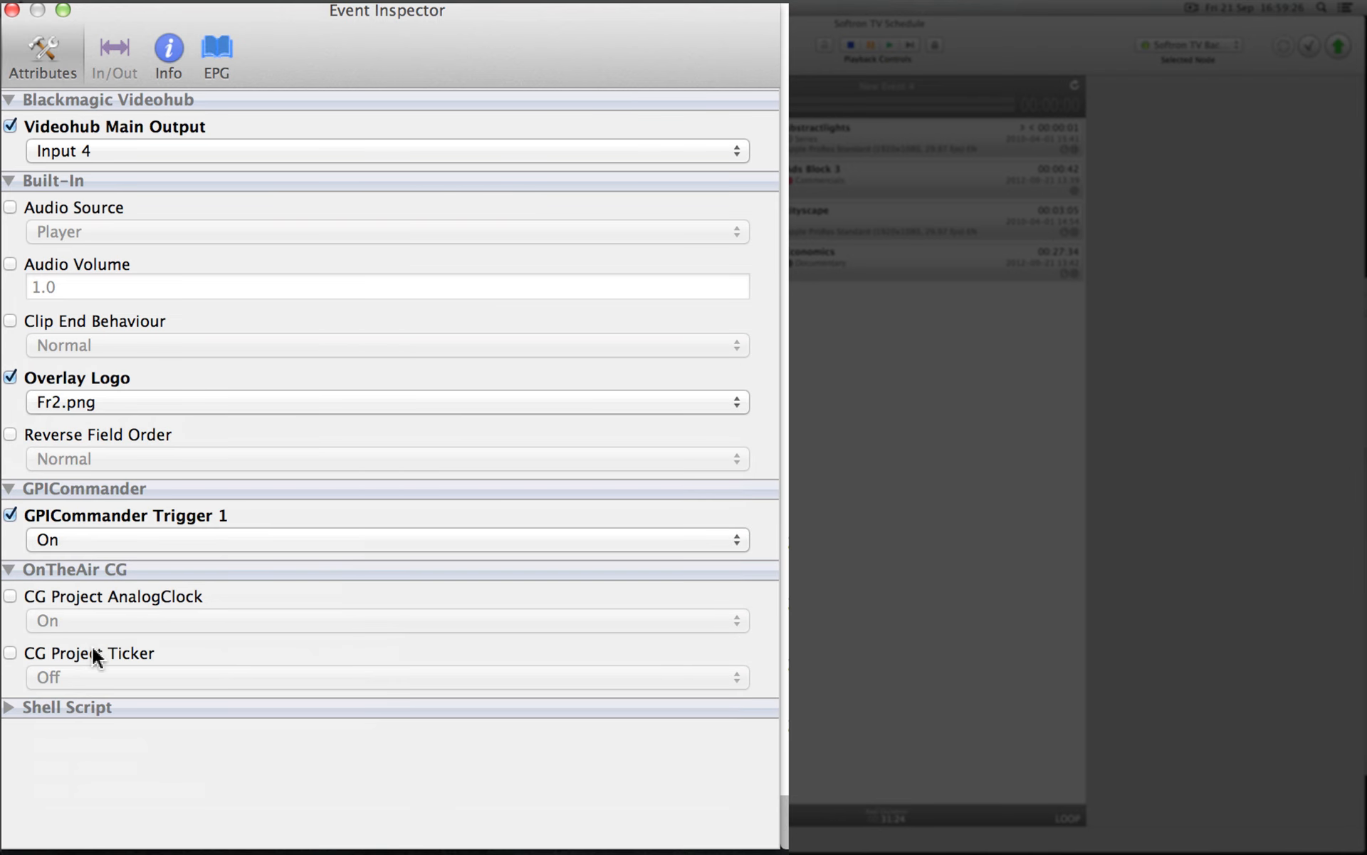
{"action": "left_click", "coordinate": [11, 597]}
{"action": "left_click", "coordinate": [73, 620]}
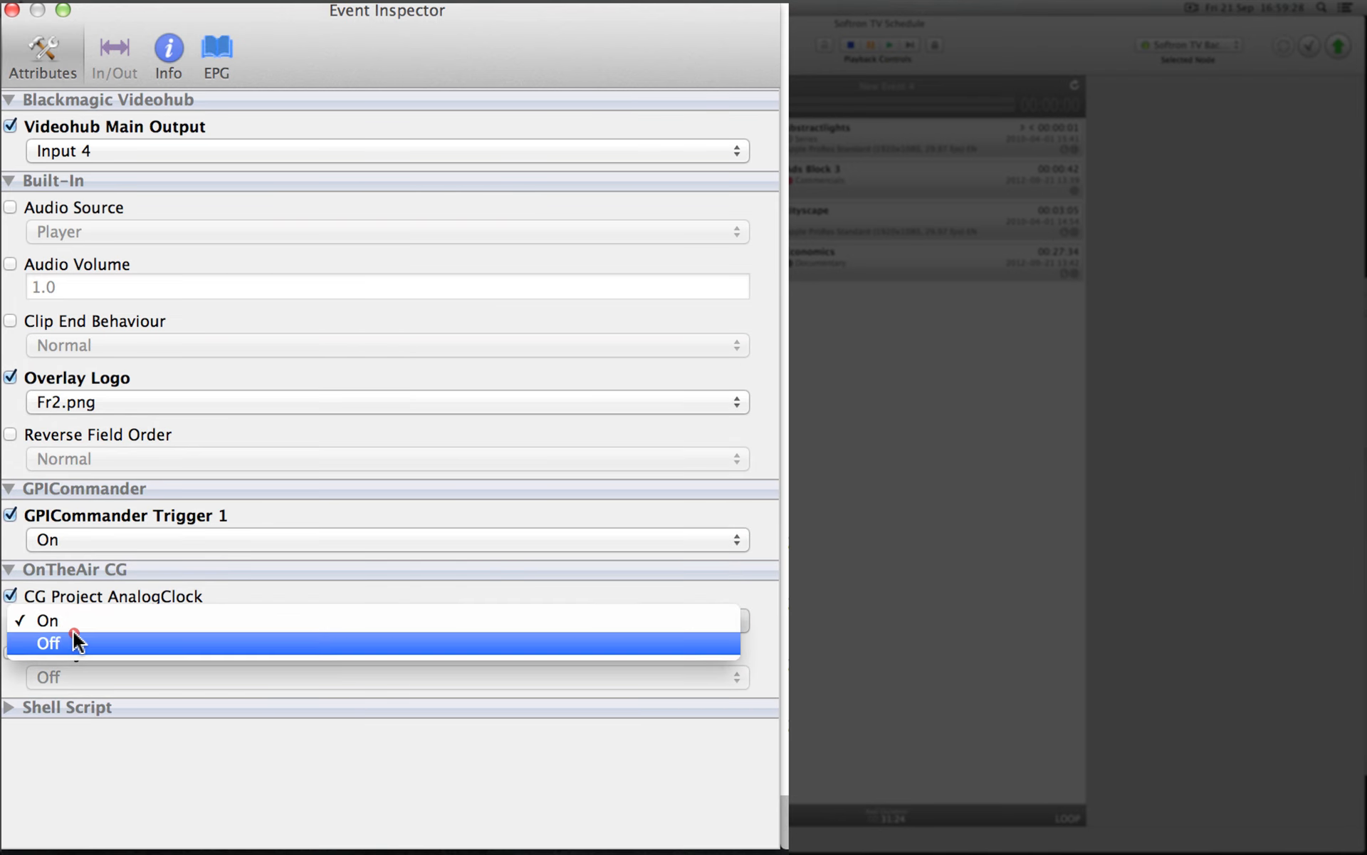
{"action": "left_click", "coordinate": [73, 633]}
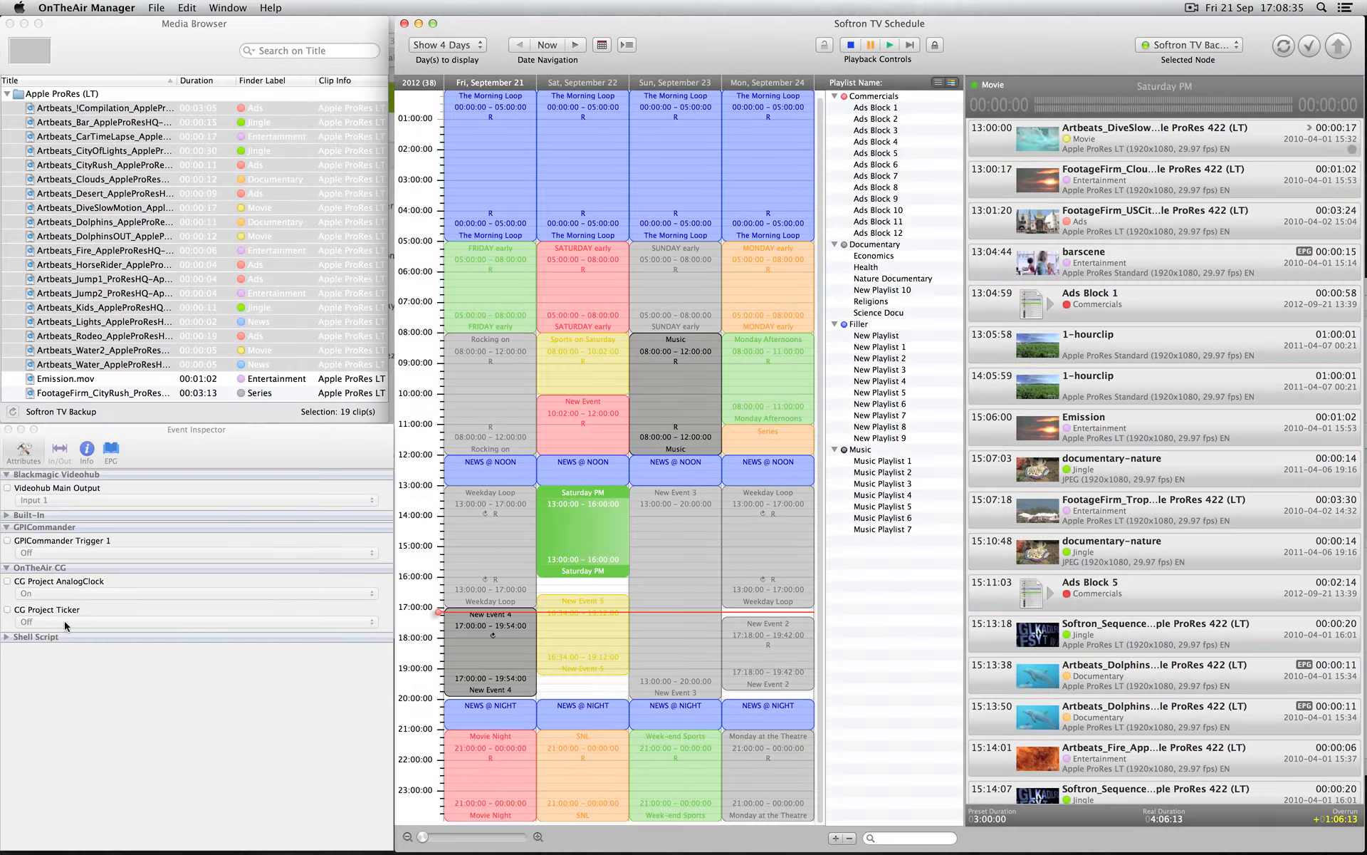
- Enable the CG Project Ticker attribute with the value On for the Artbeats_CityRush clip in New Event 4
{"action": "left_click", "coordinate": [509, 654]}
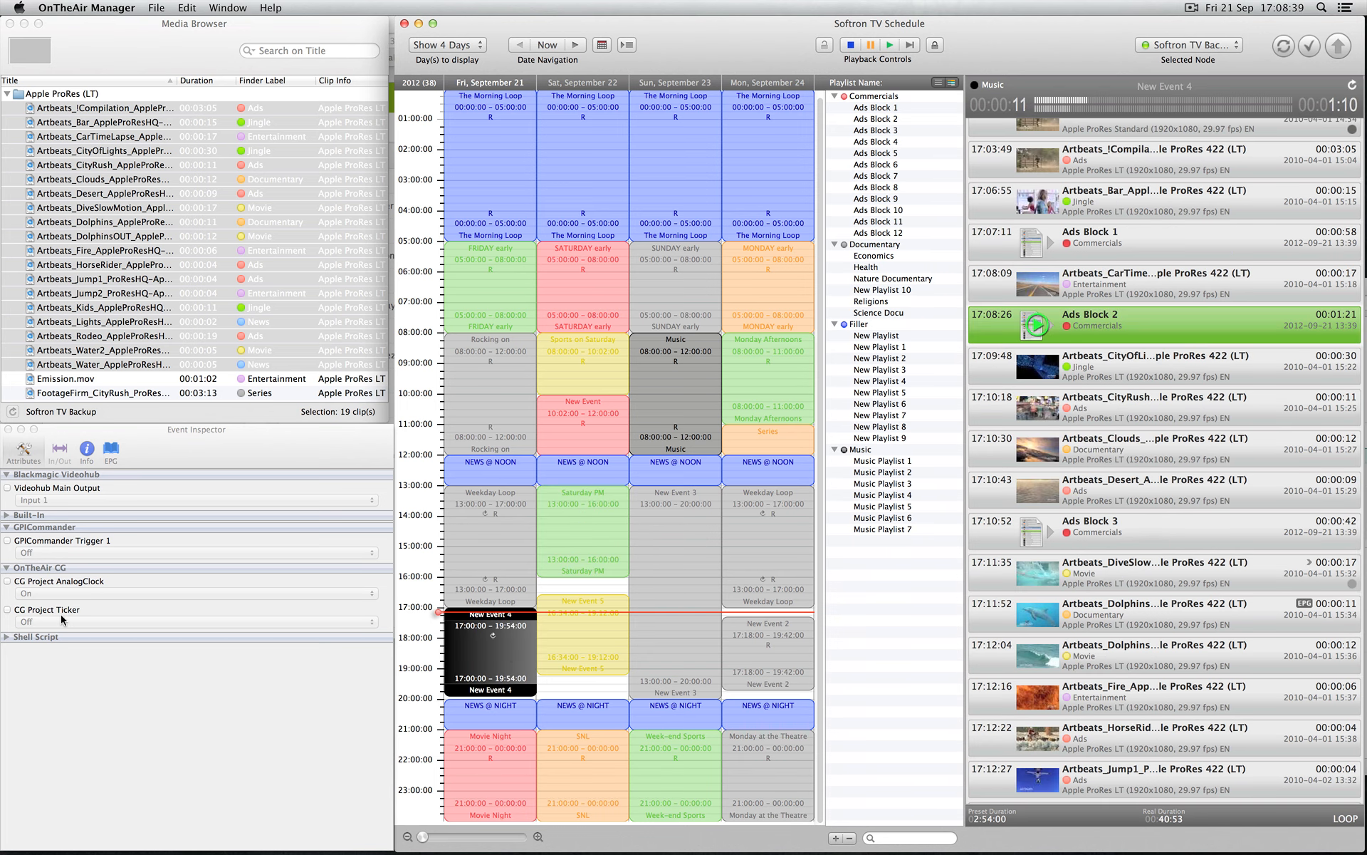
{"action": "left_click", "coordinate": [1115, 403]}
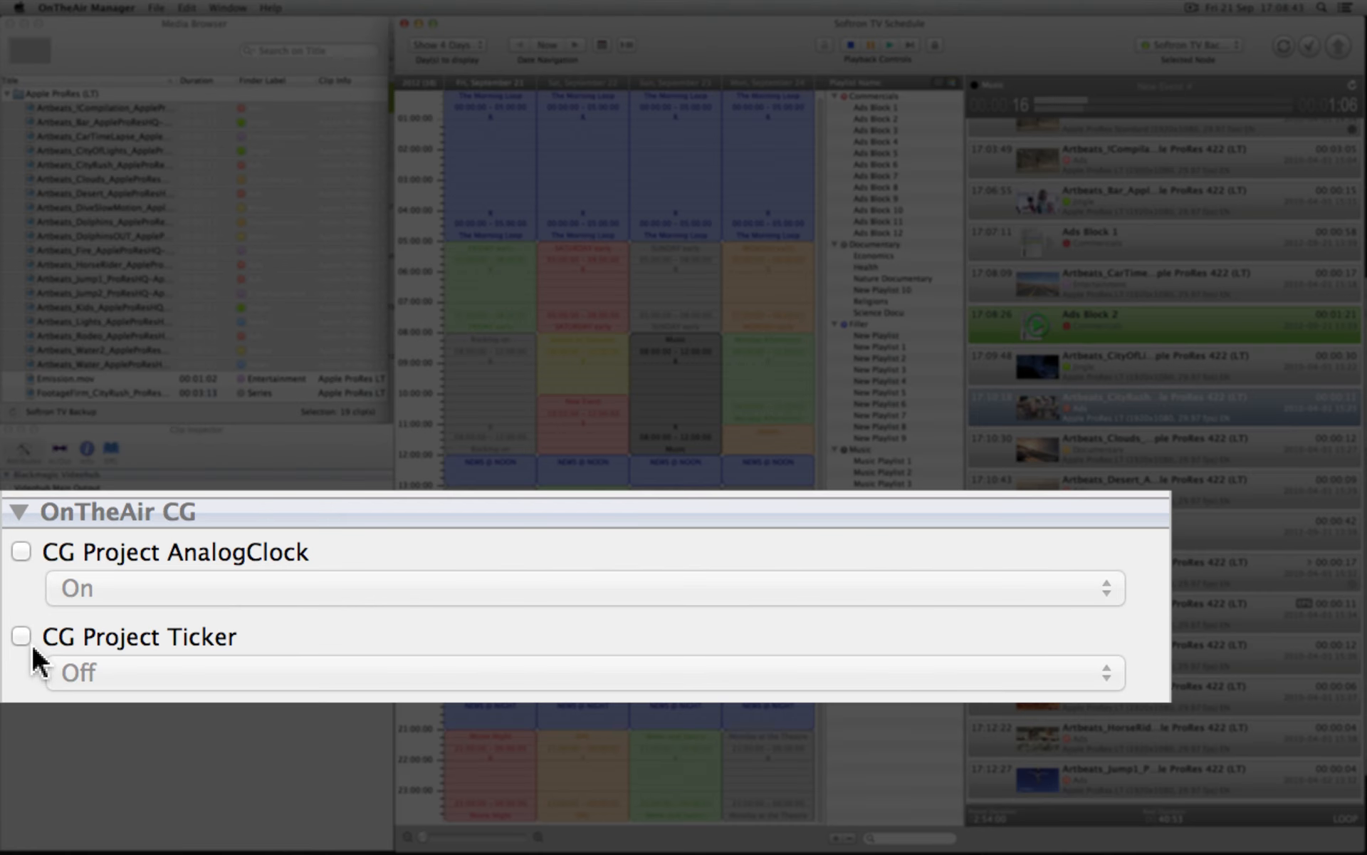
{"action": "left_click", "coordinate": [7, 610]}
{"action": "left_click", "coordinate": [95, 673]}
{"action": "left_click", "coordinate": [102, 638]}
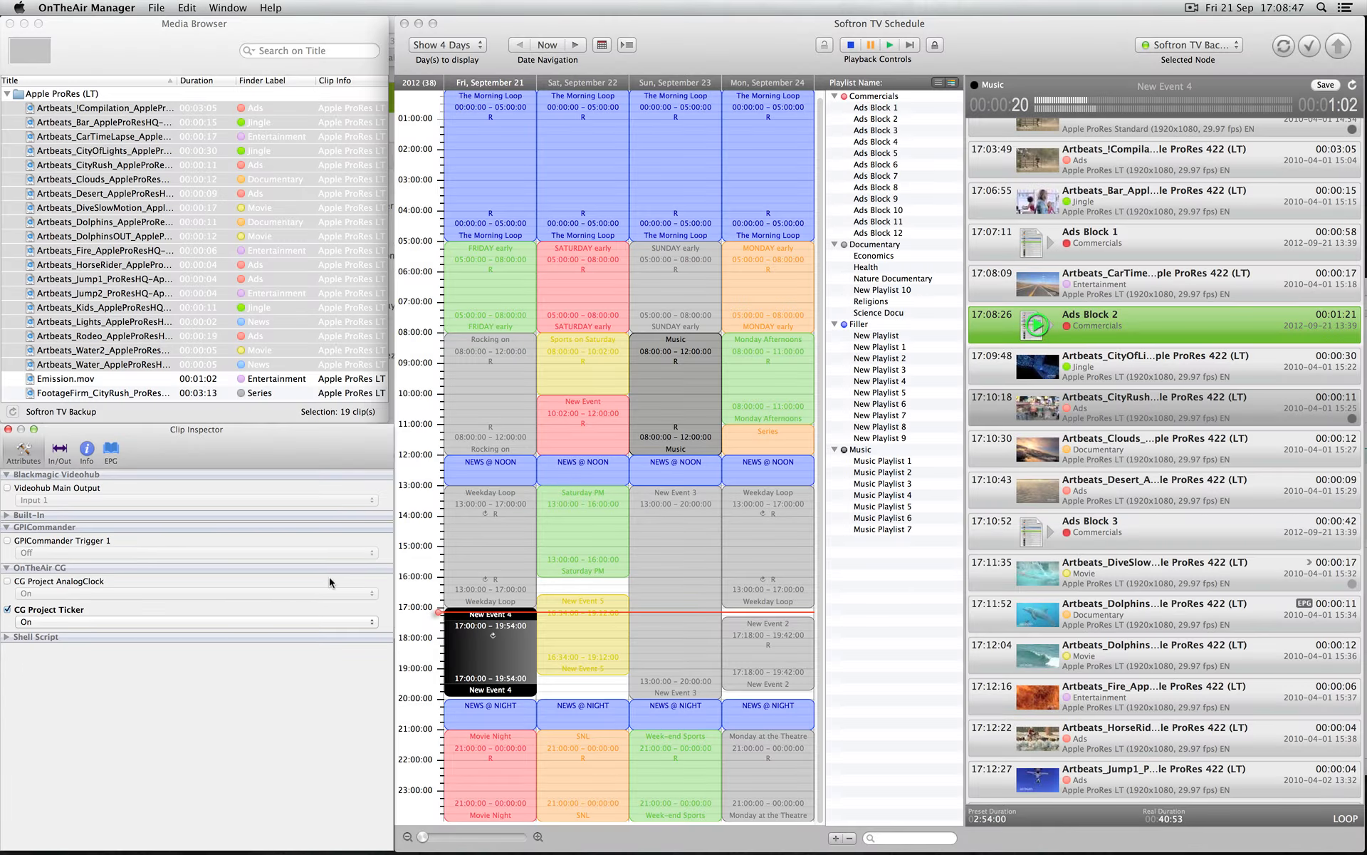
- Compare the CG Project Ticker attribute of the Artbeats_CityRush clip with the neighbouring CityOfLights and Clouds clips
{"action": "left_click", "coordinate": [1184, 411]}
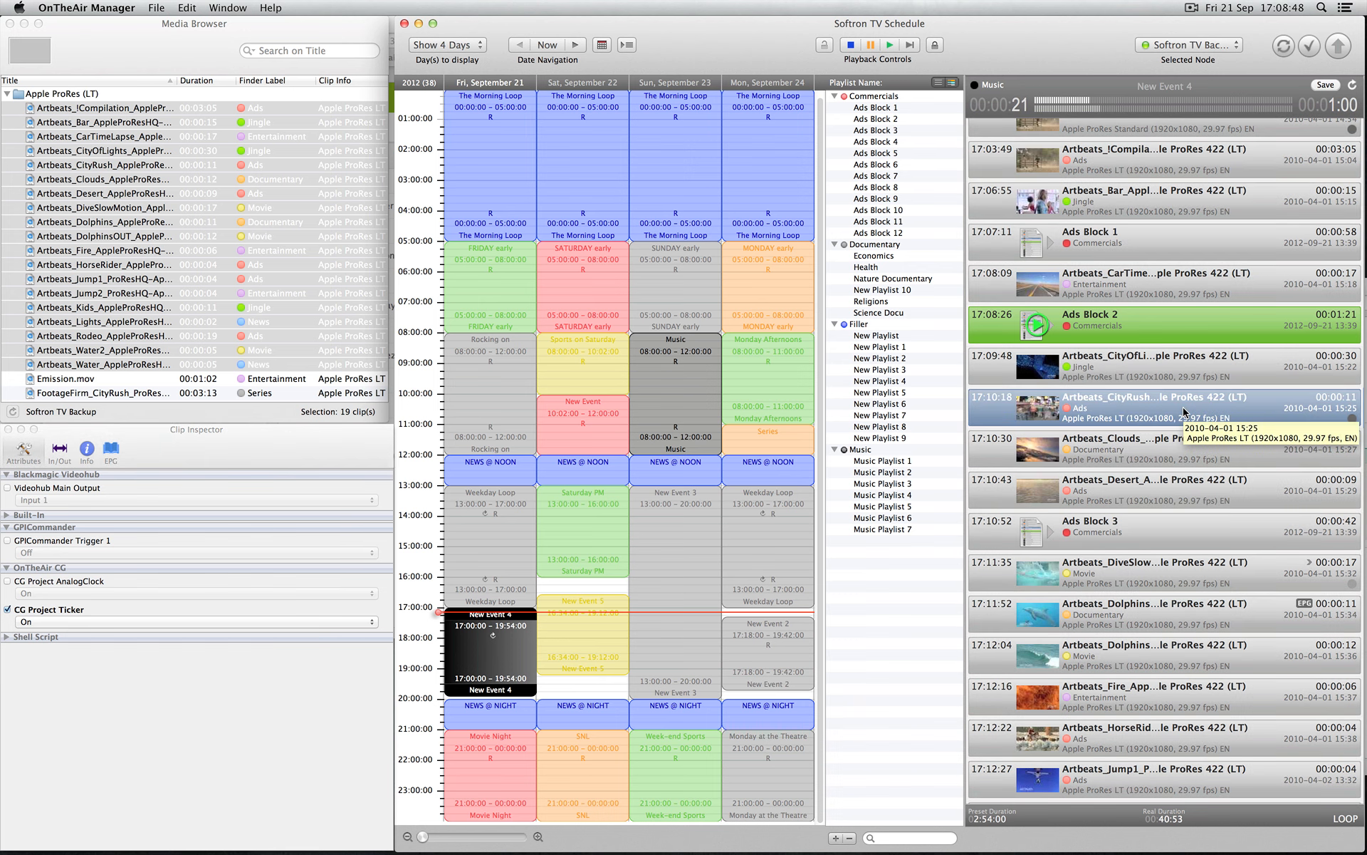
{"action": "left_click", "coordinate": [1171, 368]}
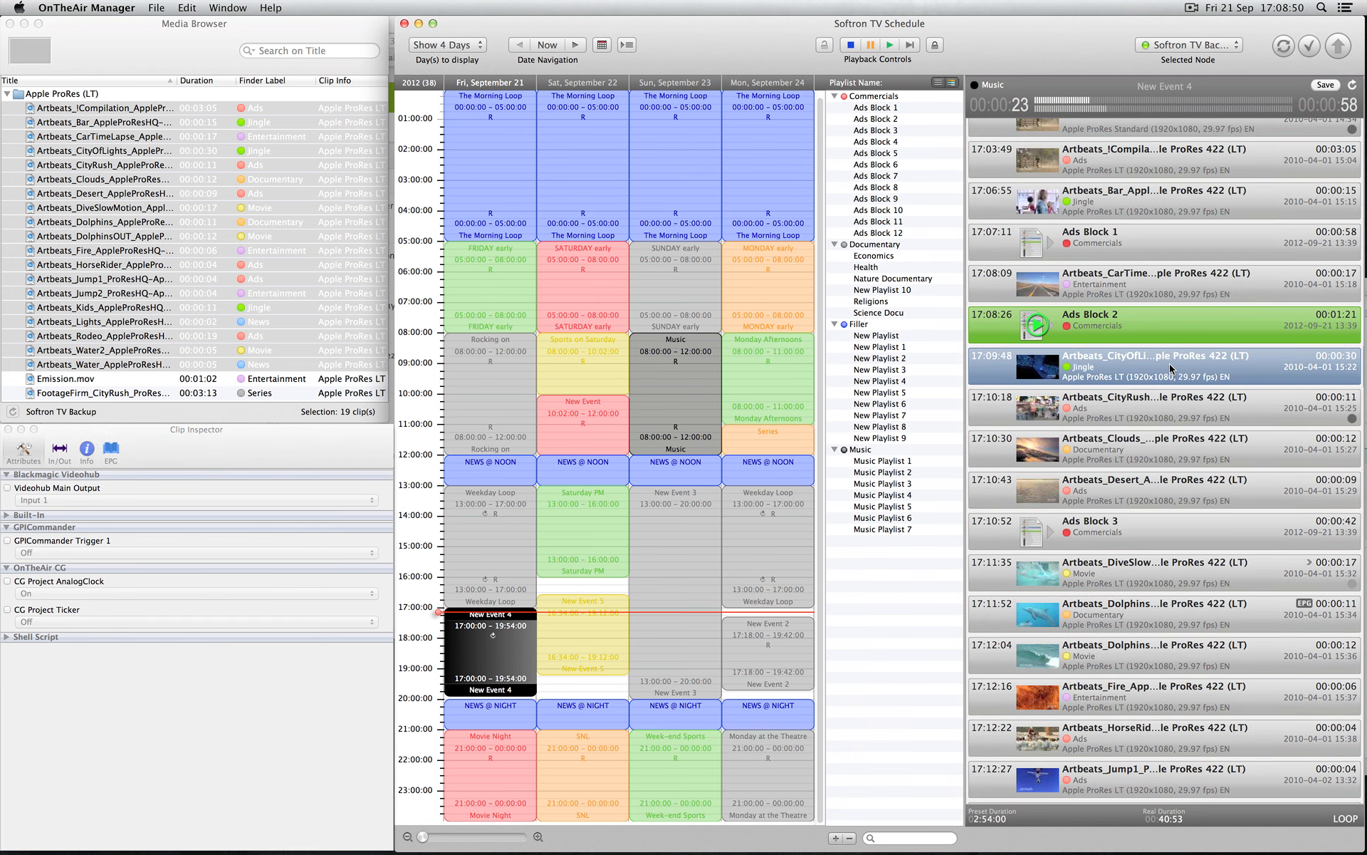
{"action": "left_click", "coordinate": [1168, 400]}
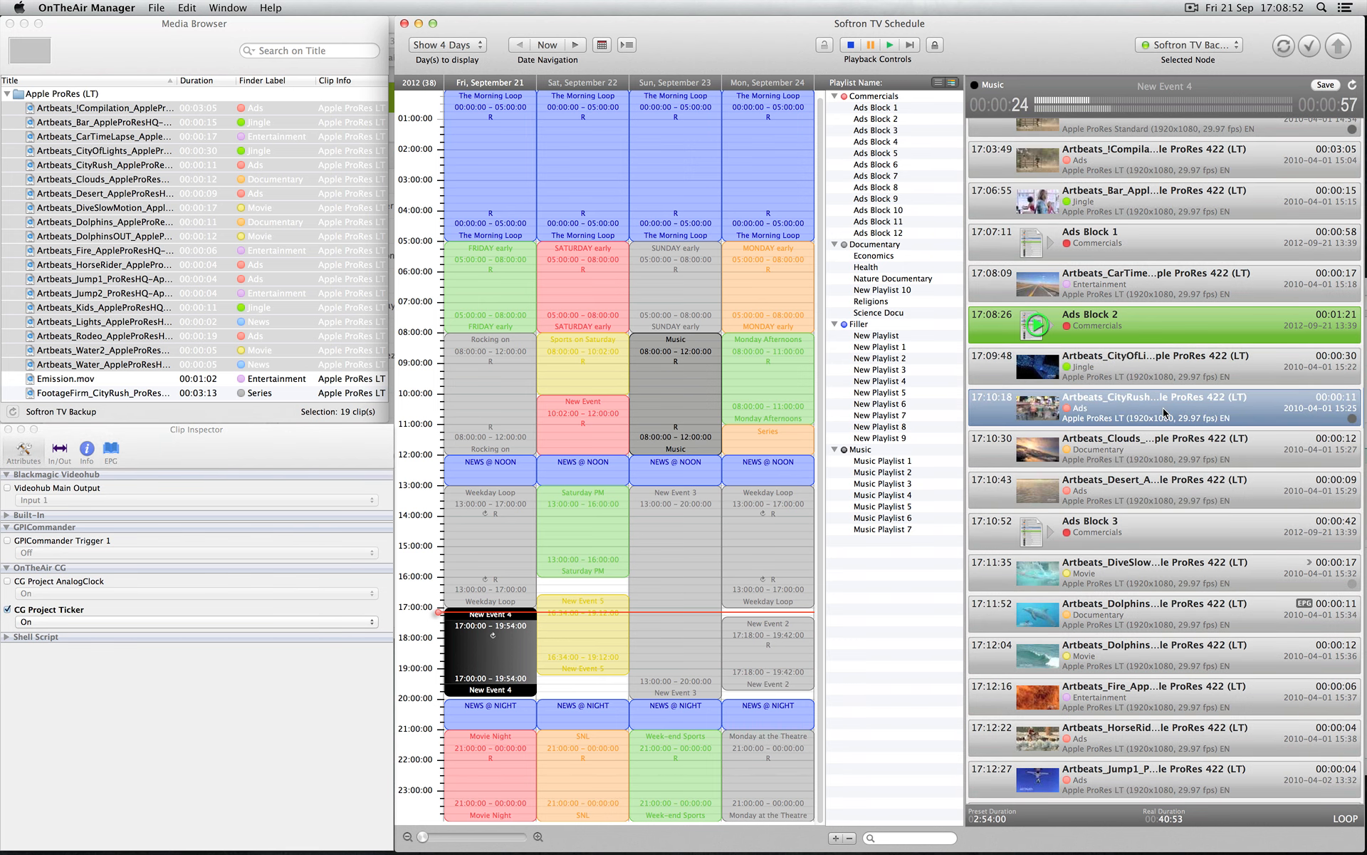
{"action": "left_click", "coordinate": [1157, 453]}
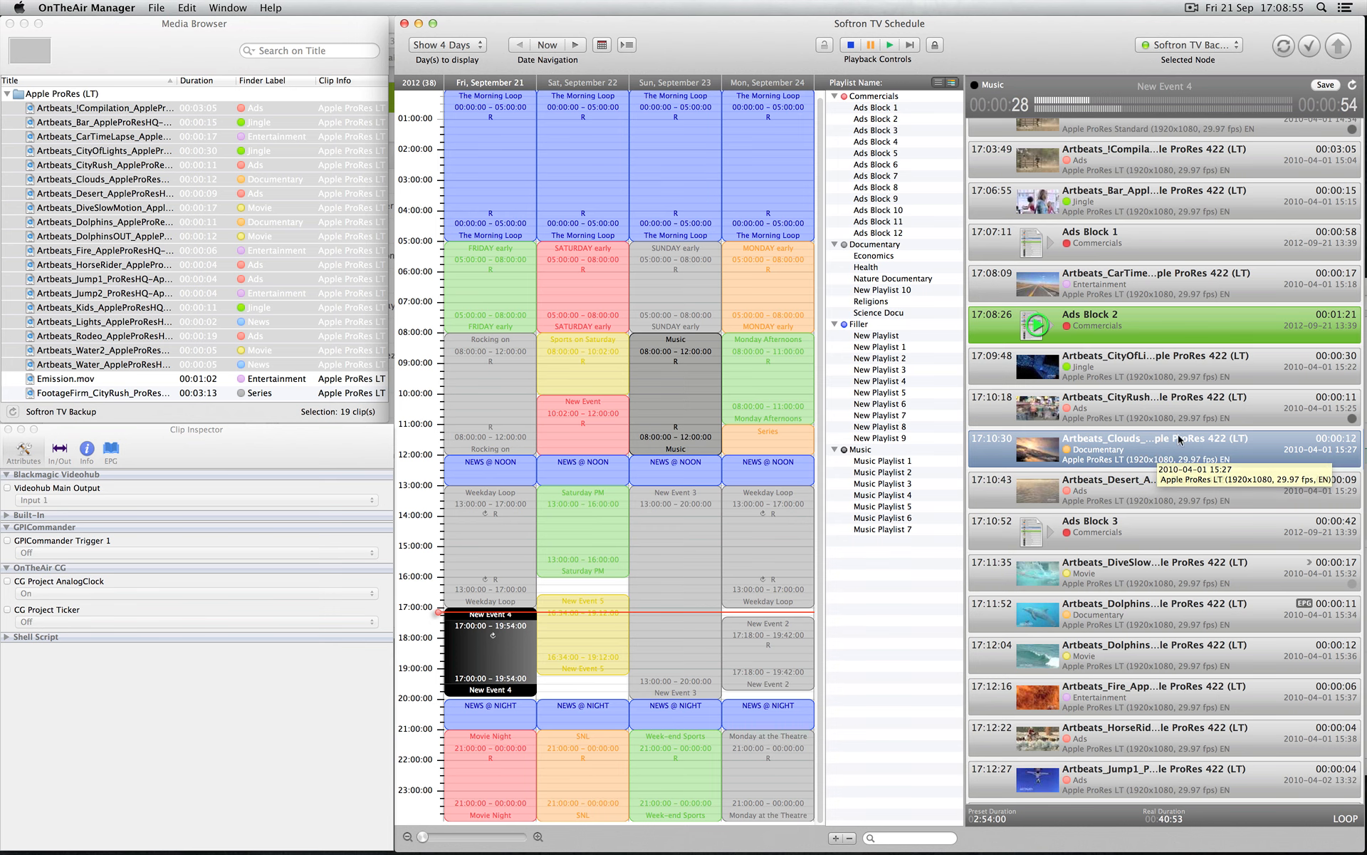
{"action": "left_click", "coordinate": [1166, 421]}
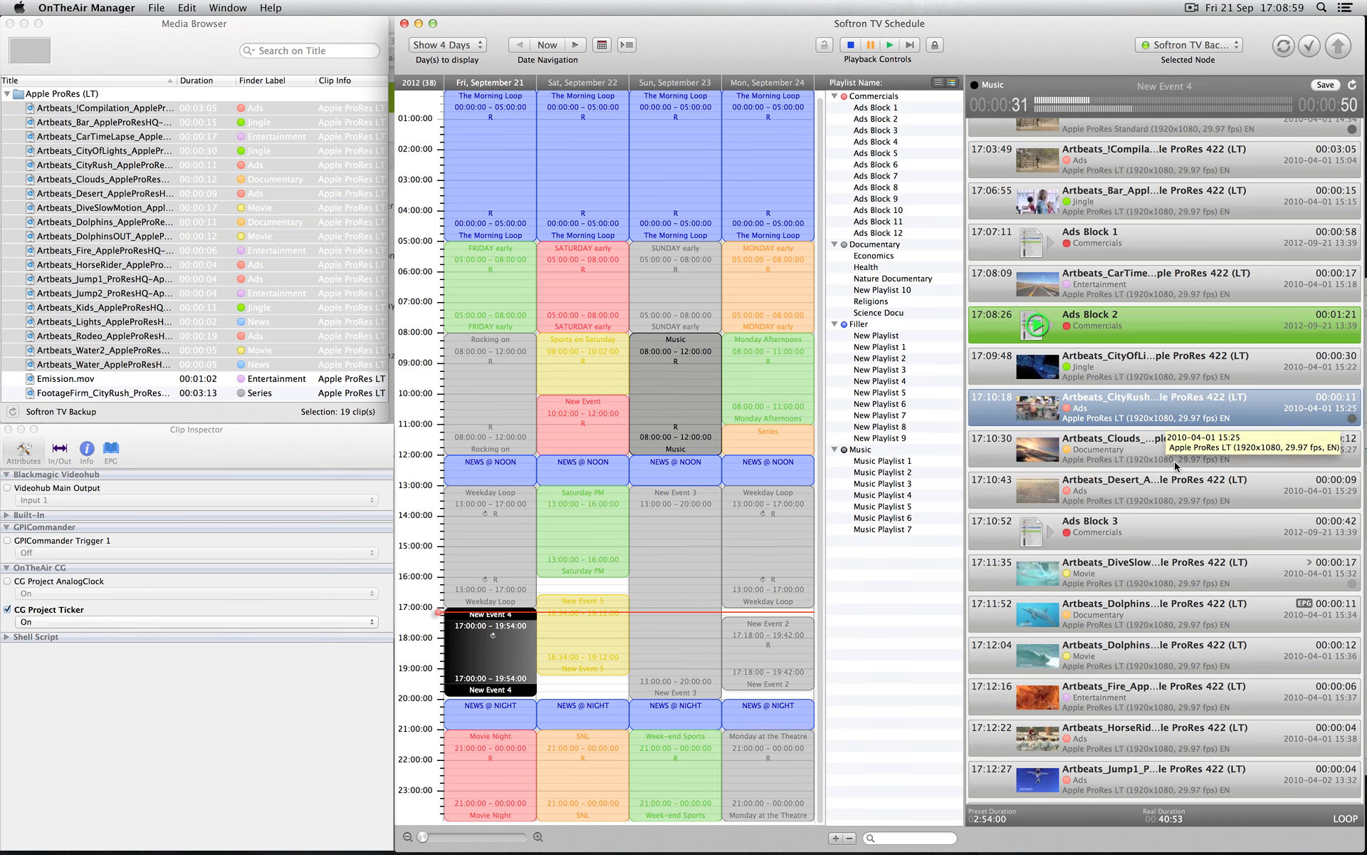
- Enable the CG Project Ticker attribute with the value On for the New Event 4 clips from Artbeats_DiveSlowMotion through Artbeats_Jump1
{"action": "left_click", "coordinate": [1136, 571]}
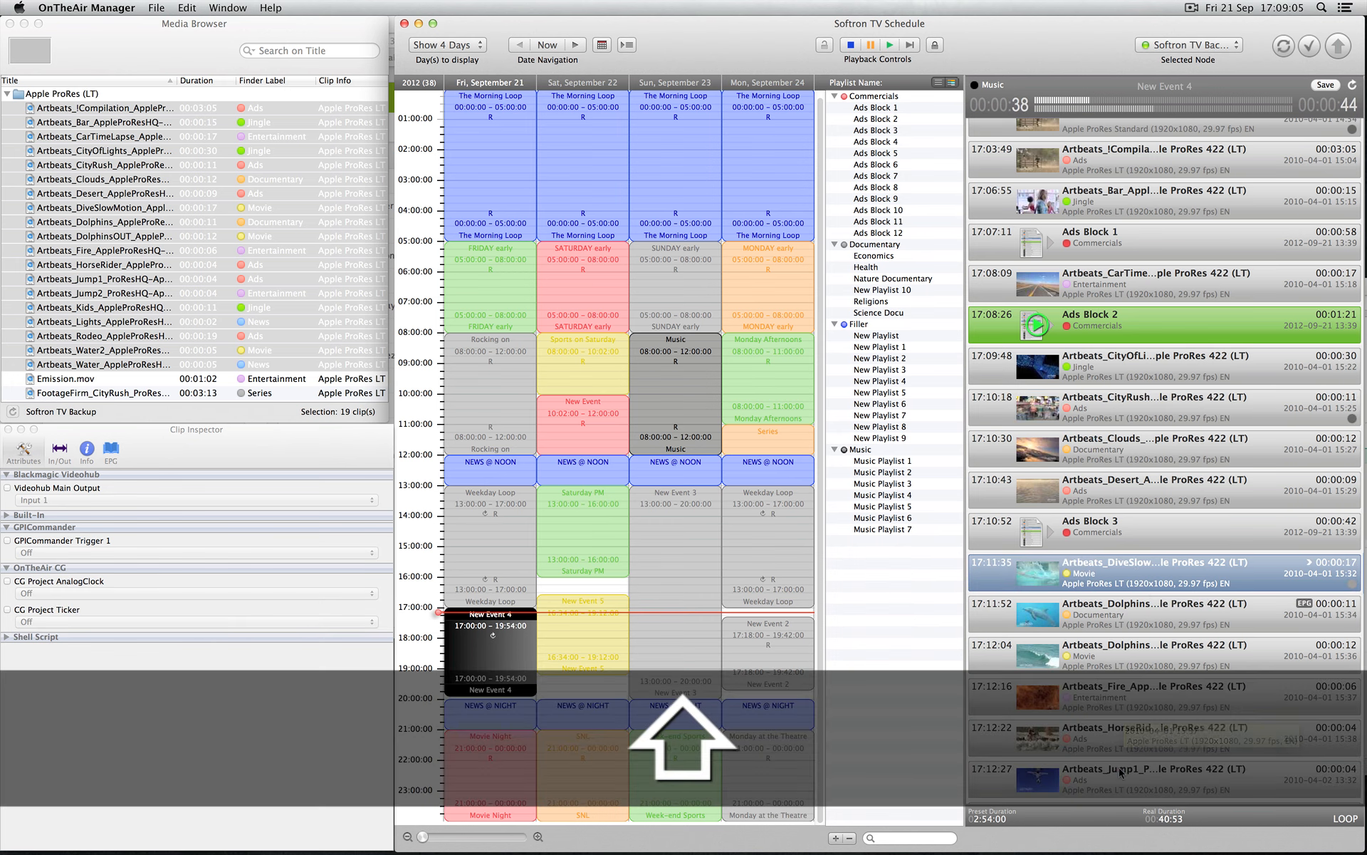
{"action": "left_click", "coordinate": [1139, 651], "text": "shift"}
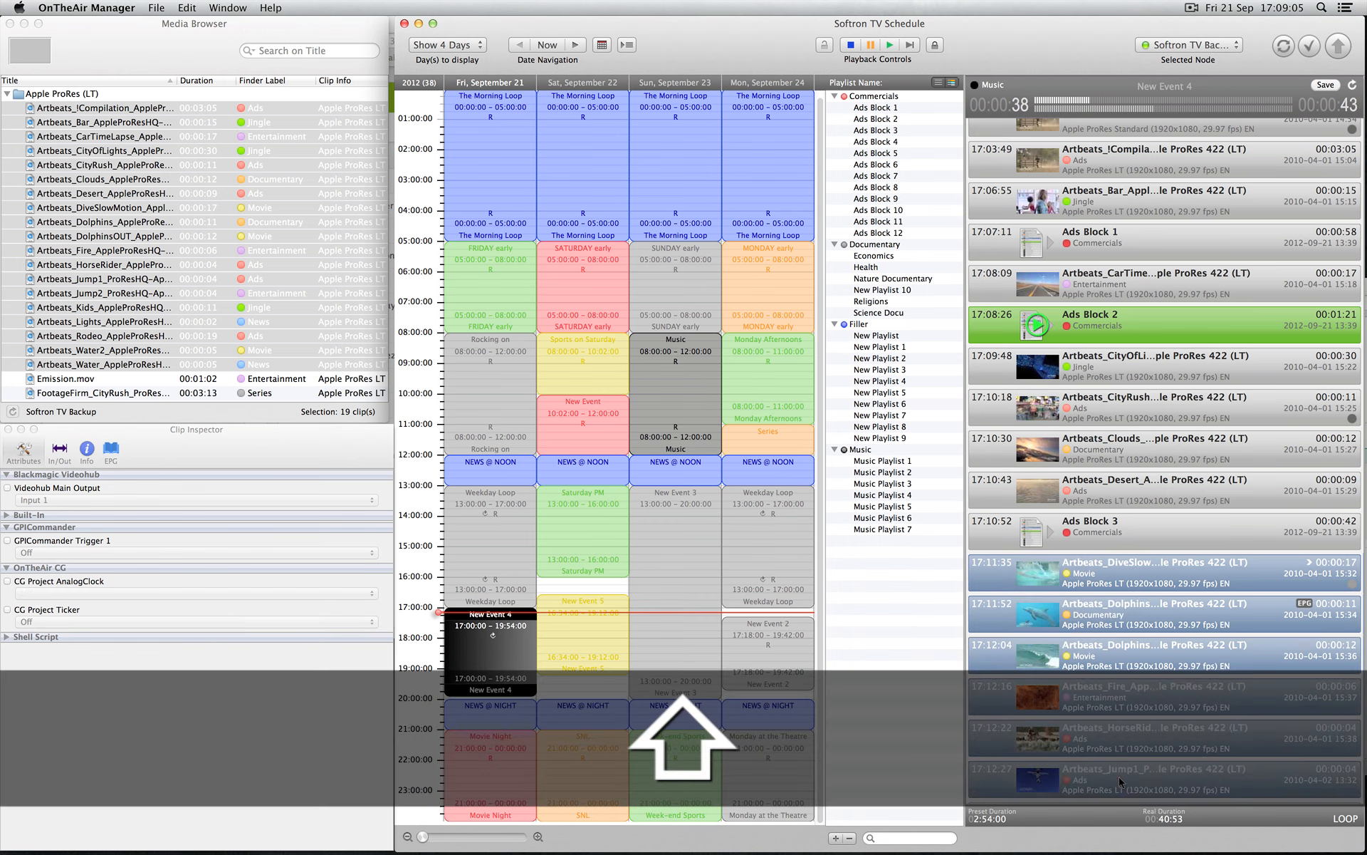
{"action": "left_click", "coordinate": [8, 610]}
{"action": "left_click", "coordinate": [39, 621]}
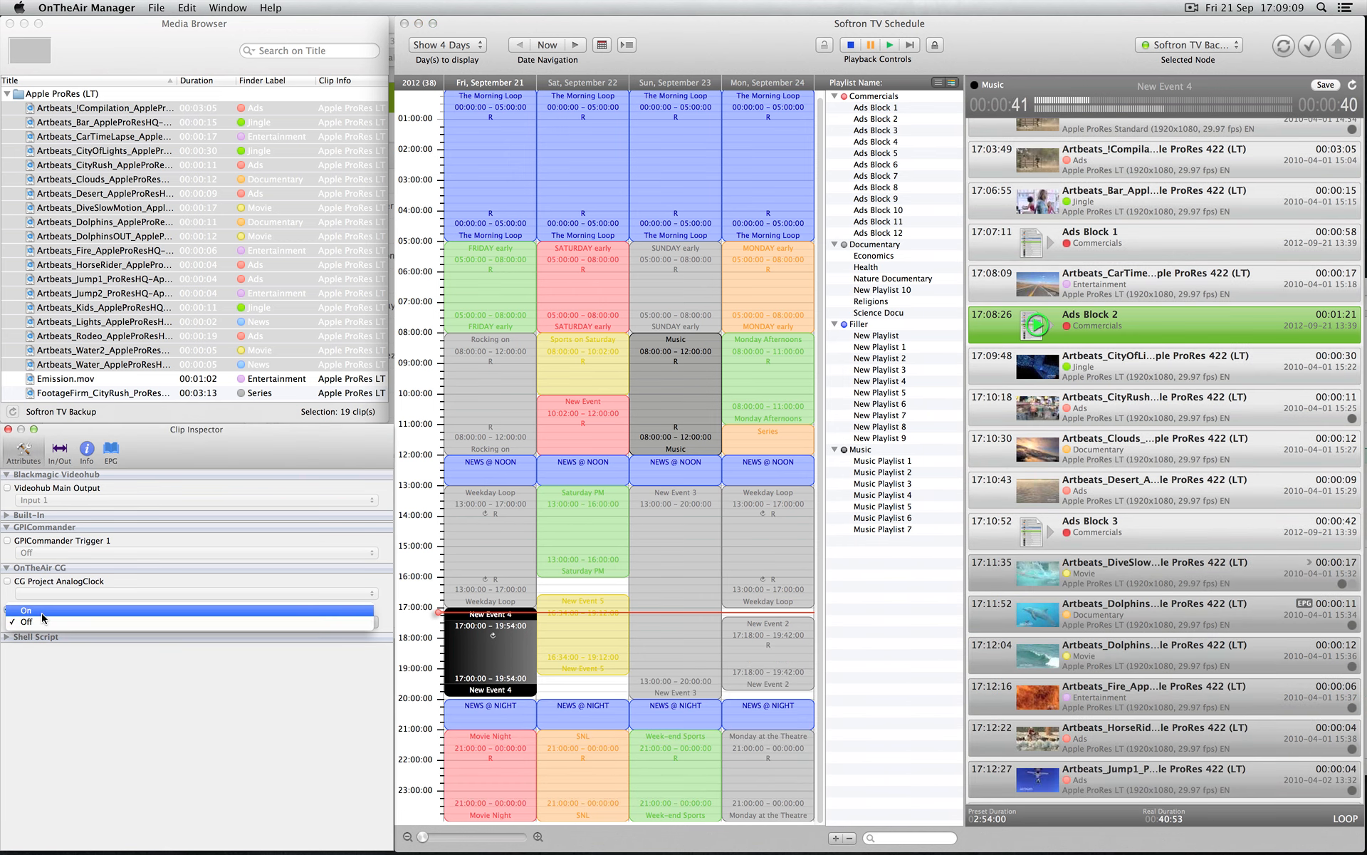
{"action": "left_click", "coordinate": [43, 630]}
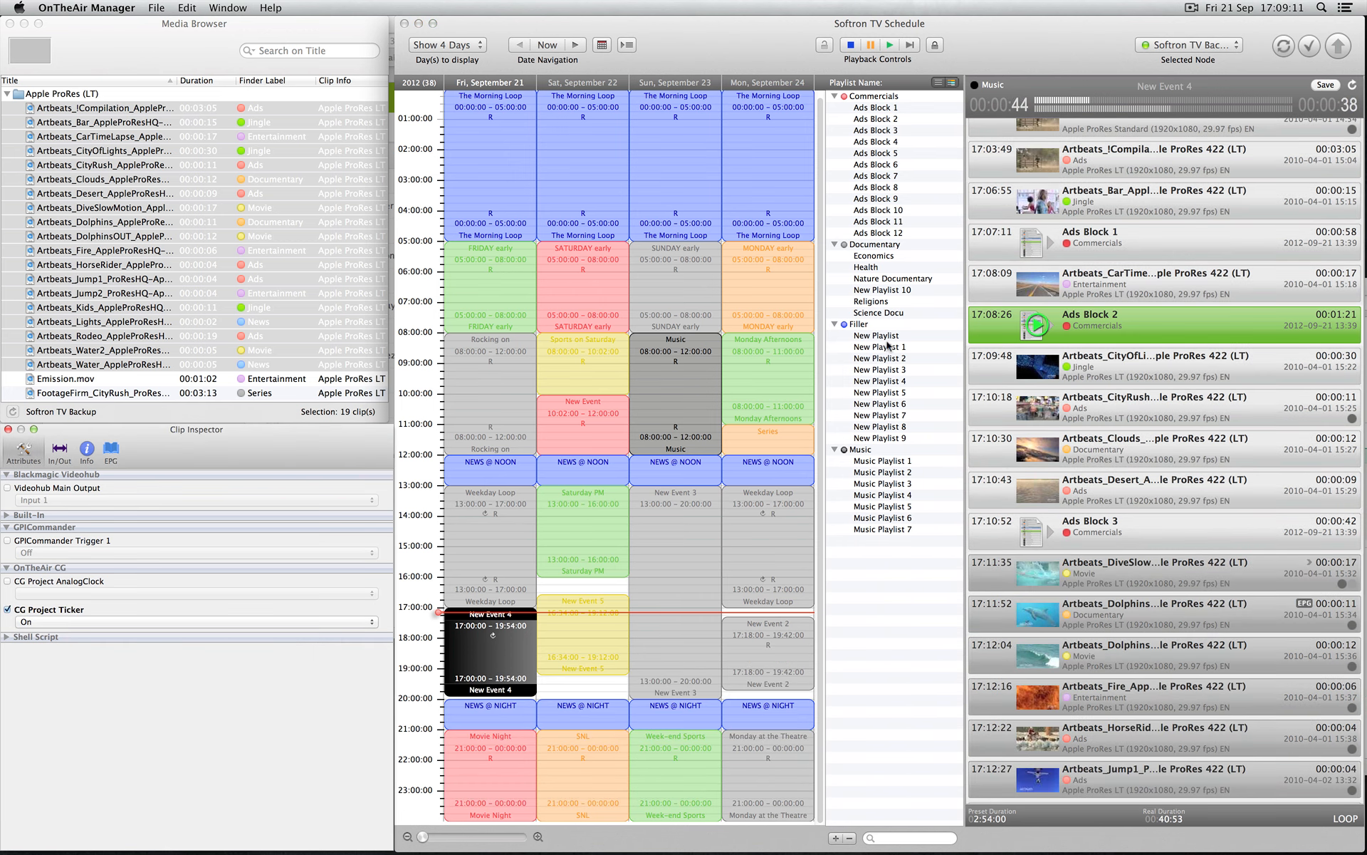
- Enable the CG Project Ticker attribute with the value On for the Economics playlist in the Documentary category
{"action": "left_click", "coordinate": [874, 255]}
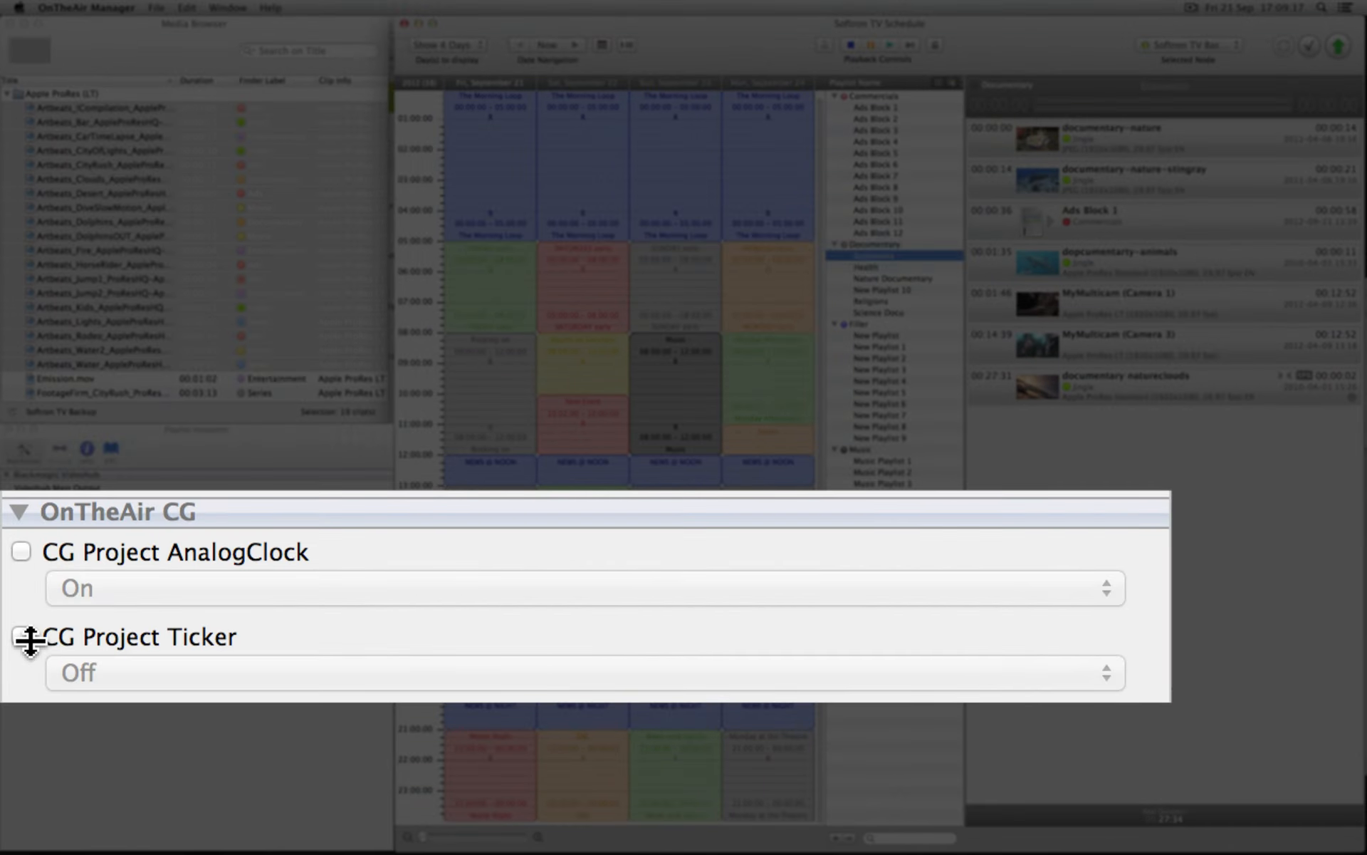
{"action": "left_click", "coordinate": [7, 610]}
{"action": "left_click", "coordinate": [42, 622]}
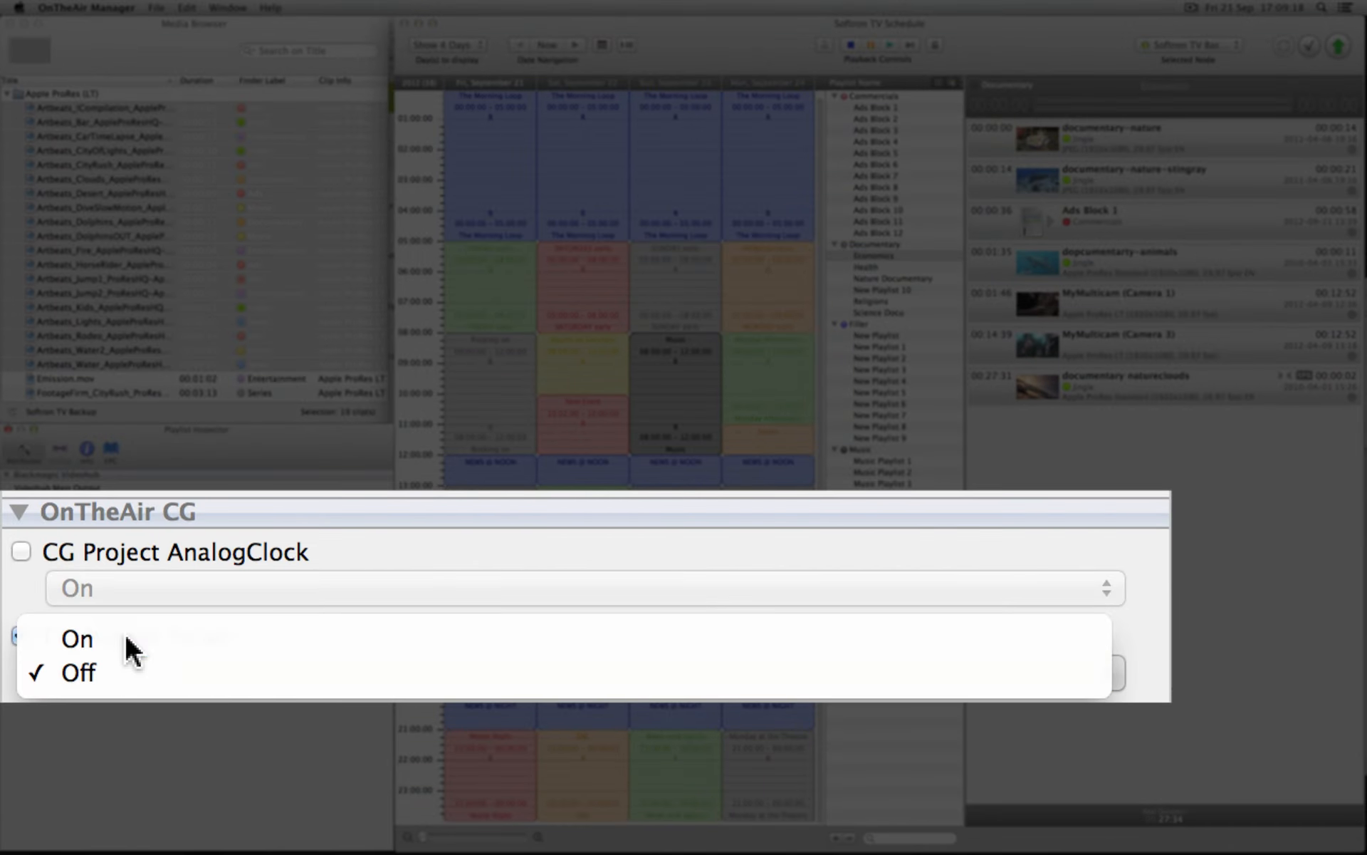
{"action": "left_click", "coordinate": [126, 636]}
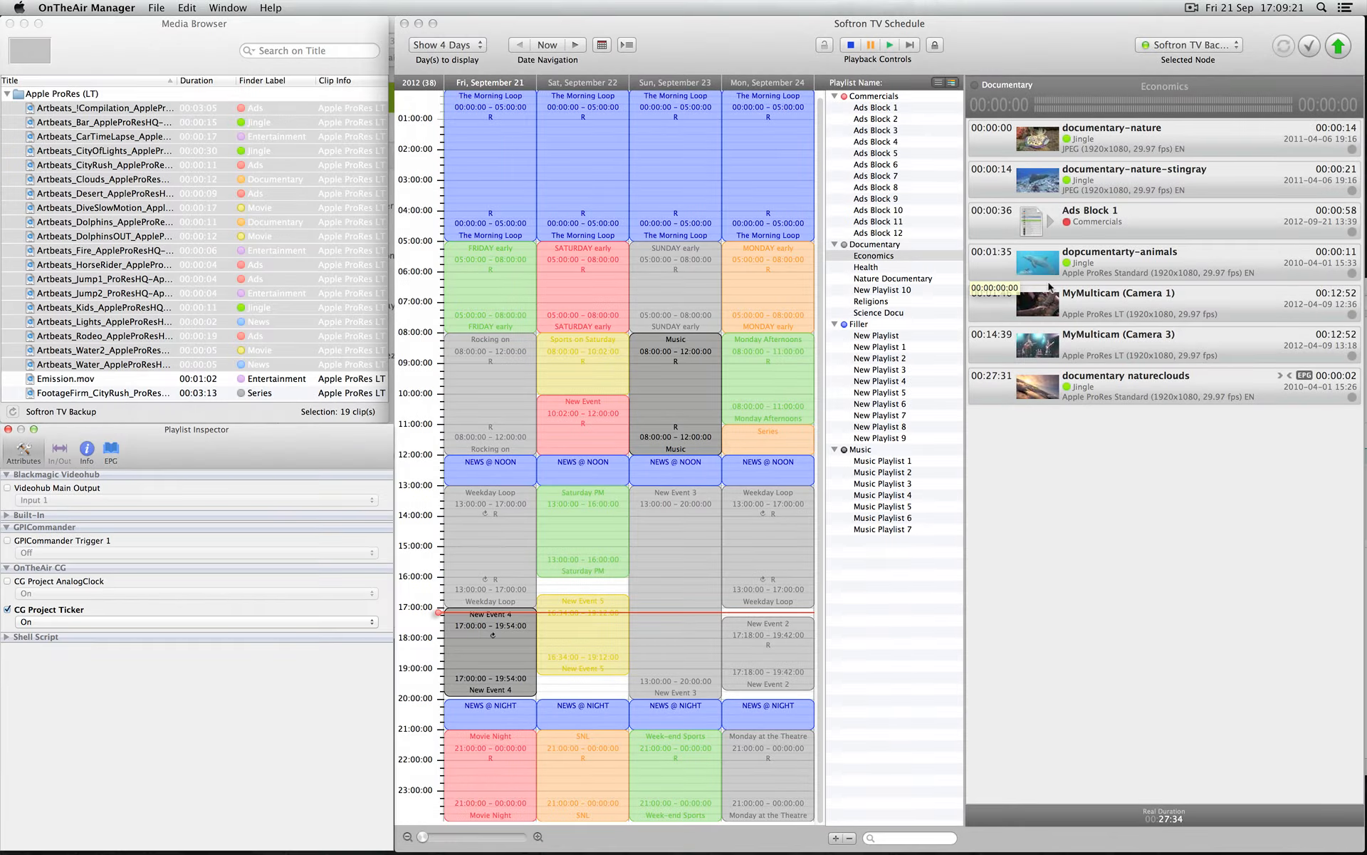
- Add Emission.mov to the end of the Economics playlist and check its CG Project Ticker attribute against the dopcumentarty-animals clip
{"action": "left_click", "coordinate": [1068, 275]}
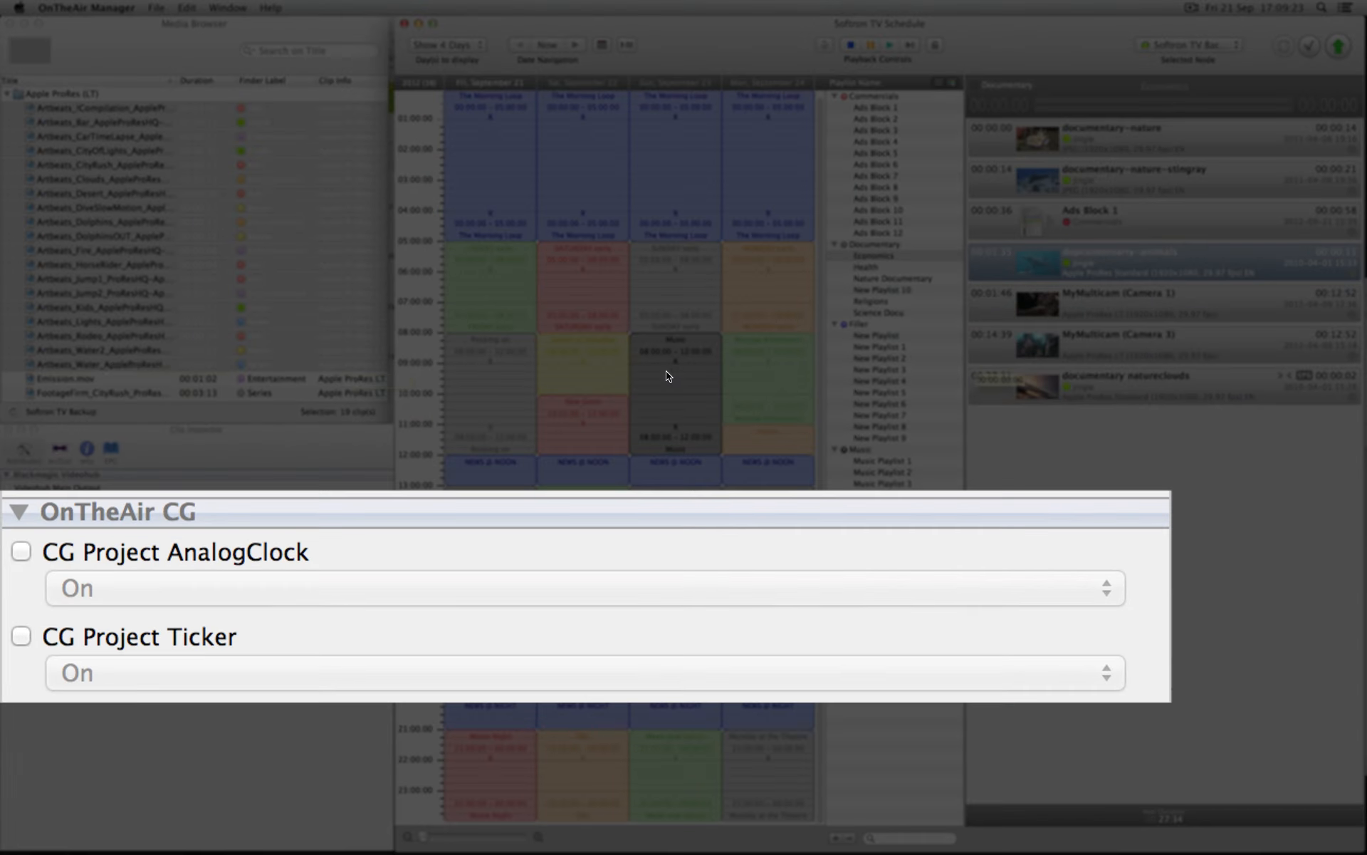
{"action": "left_click", "coordinate": [112, 322]}
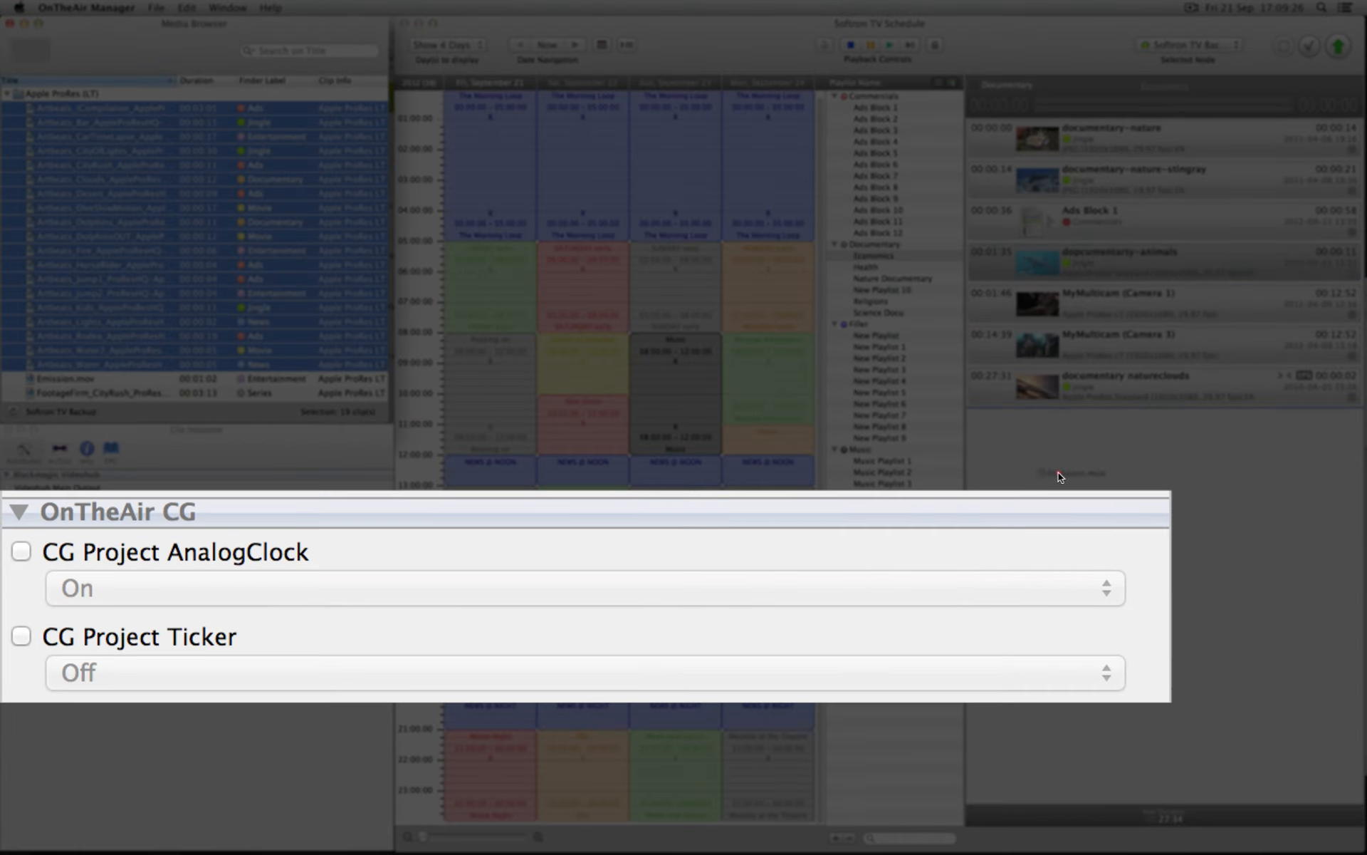
{"action": "left_click", "coordinate": [1062, 467]}
{"action": "left_click", "coordinate": [1088, 431]}
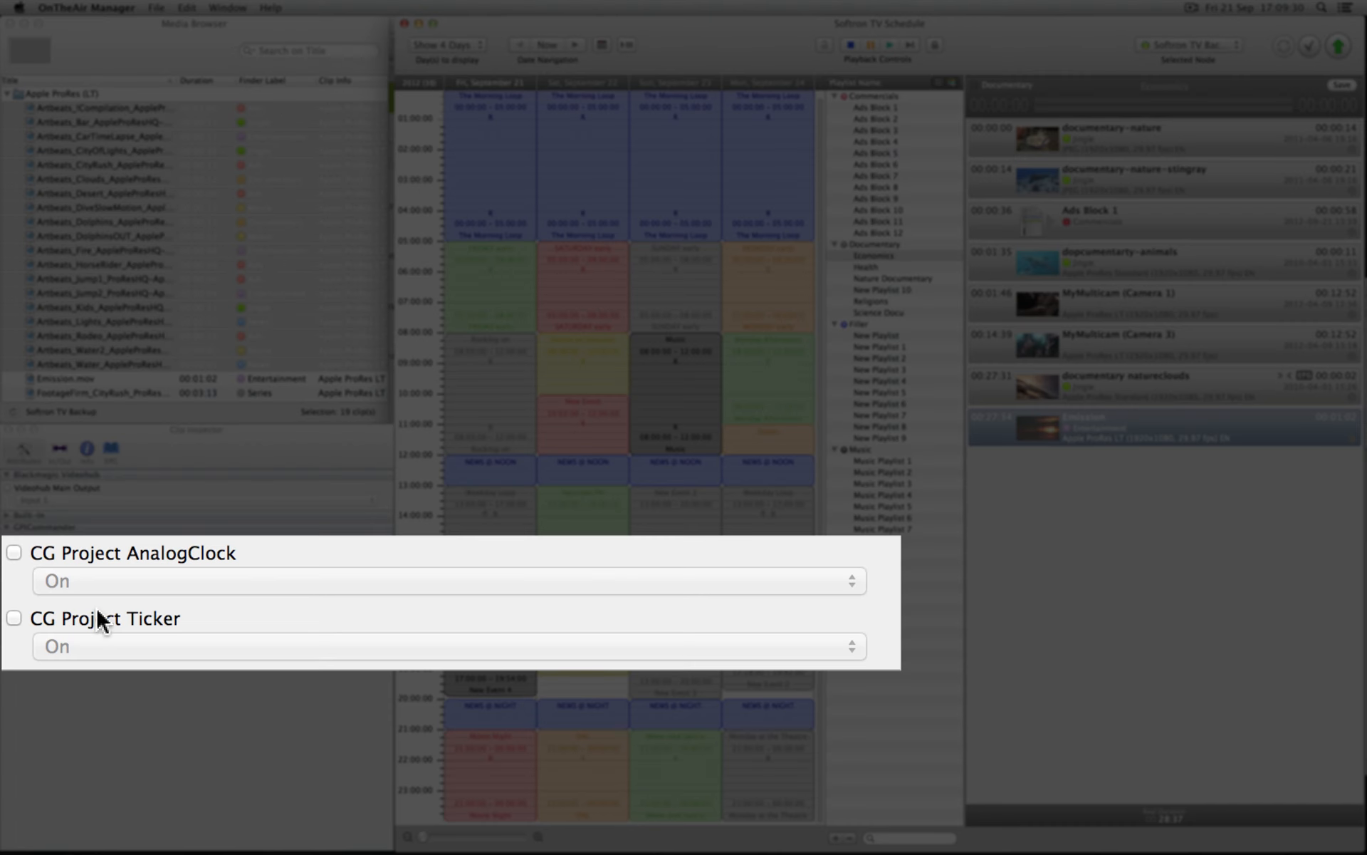
{"action": "left_click", "coordinate": [100, 619]}
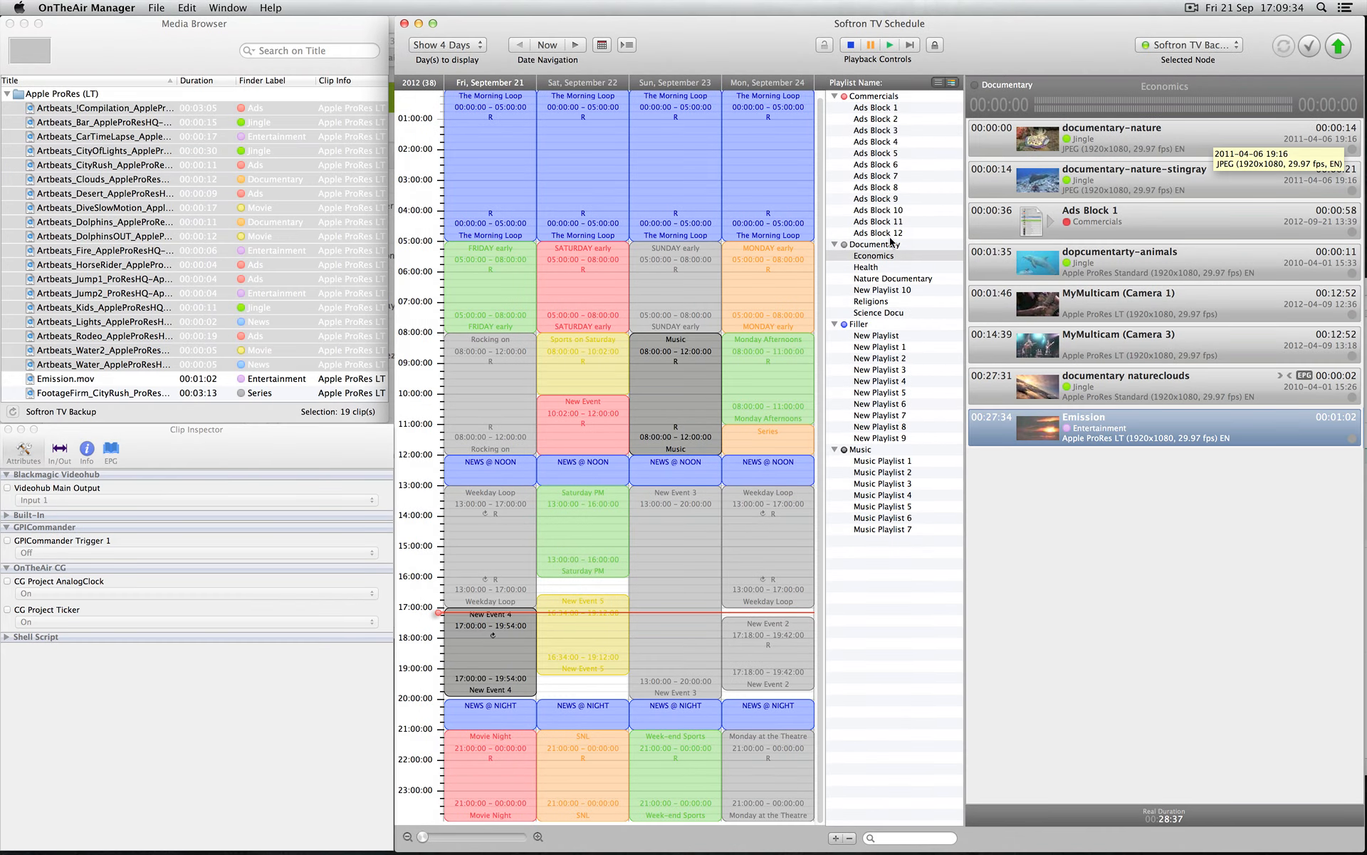
{"action": "left_click", "coordinate": [1115, 490]}
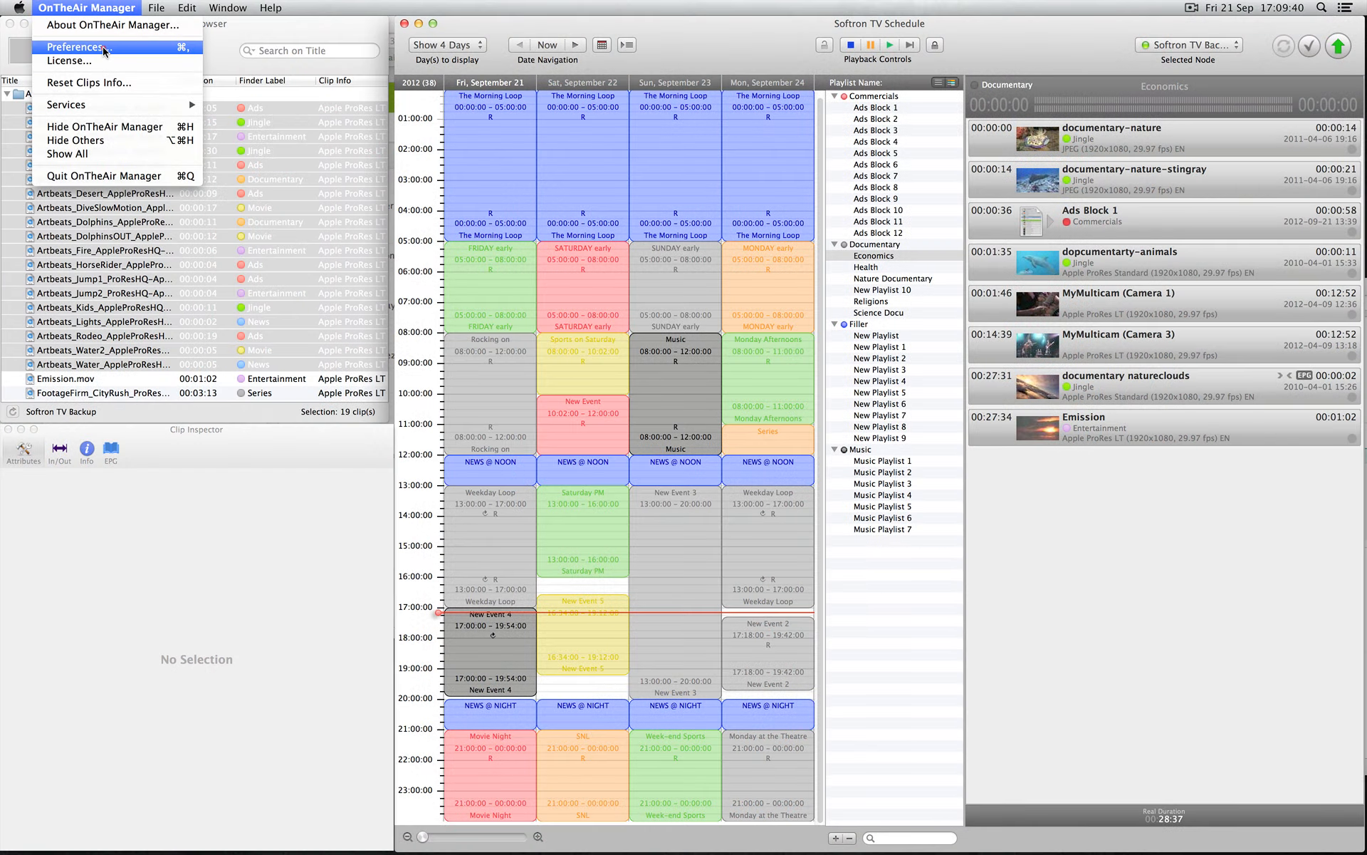
- Create a playlist category named New Category in the preferences and give it a light red colour
{"action": "left_click", "coordinate": [105, 51]}
{"action": "left_click", "coordinate": [124, 148]}
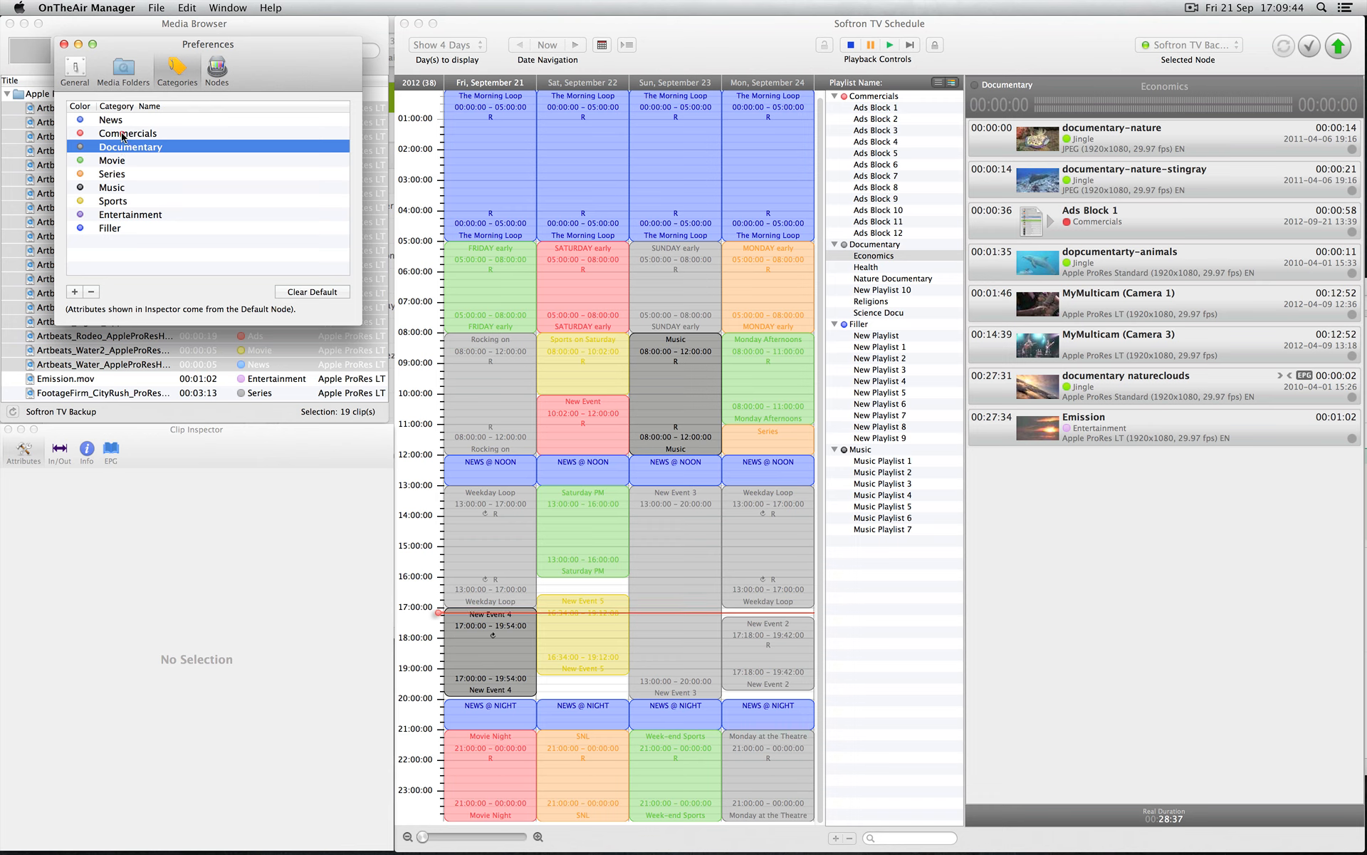
{"action": "left_click", "coordinate": [123, 135]}
{"action": "left_click", "coordinate": [122, 173]}
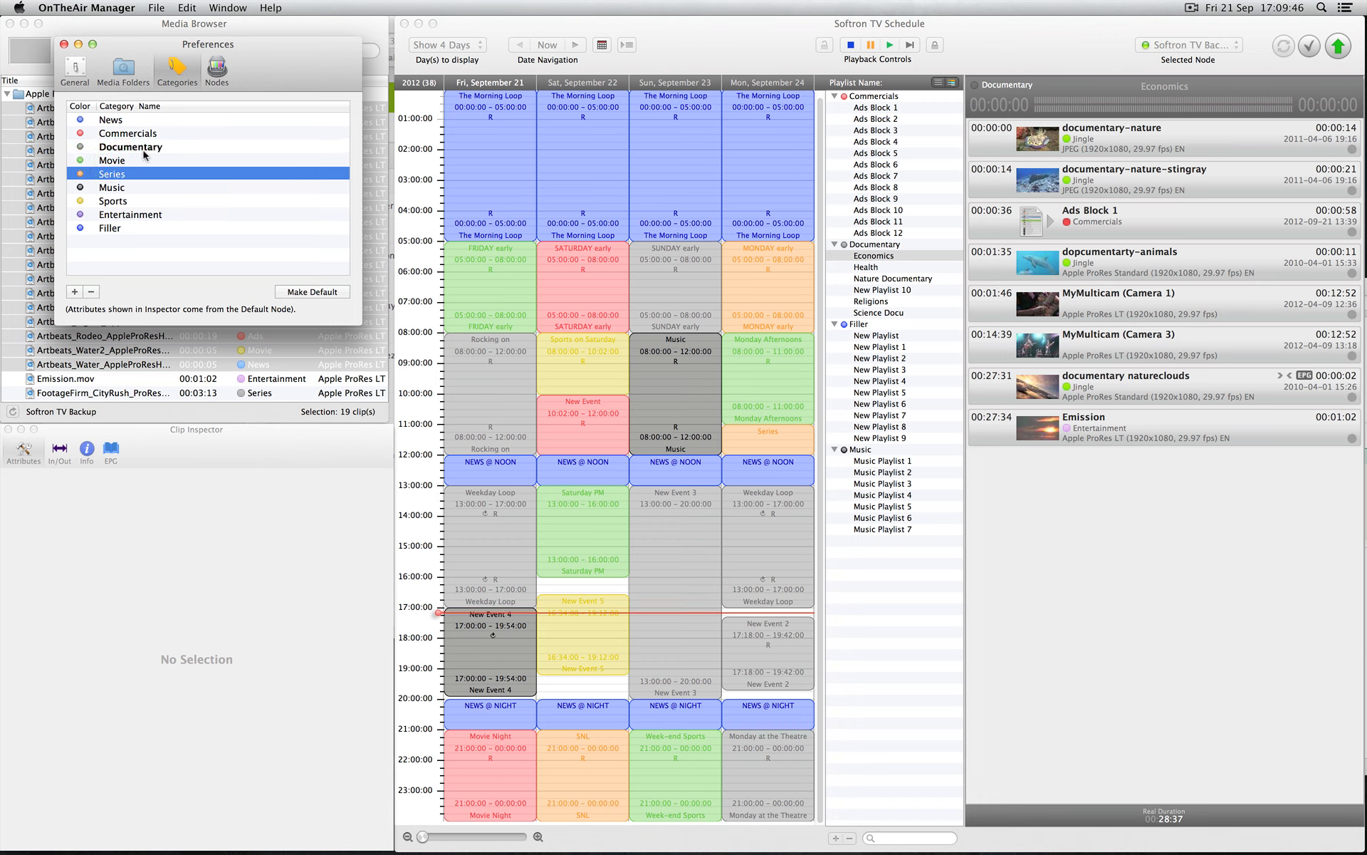
{"action": "left_click", "coordinate": [74, 292]}
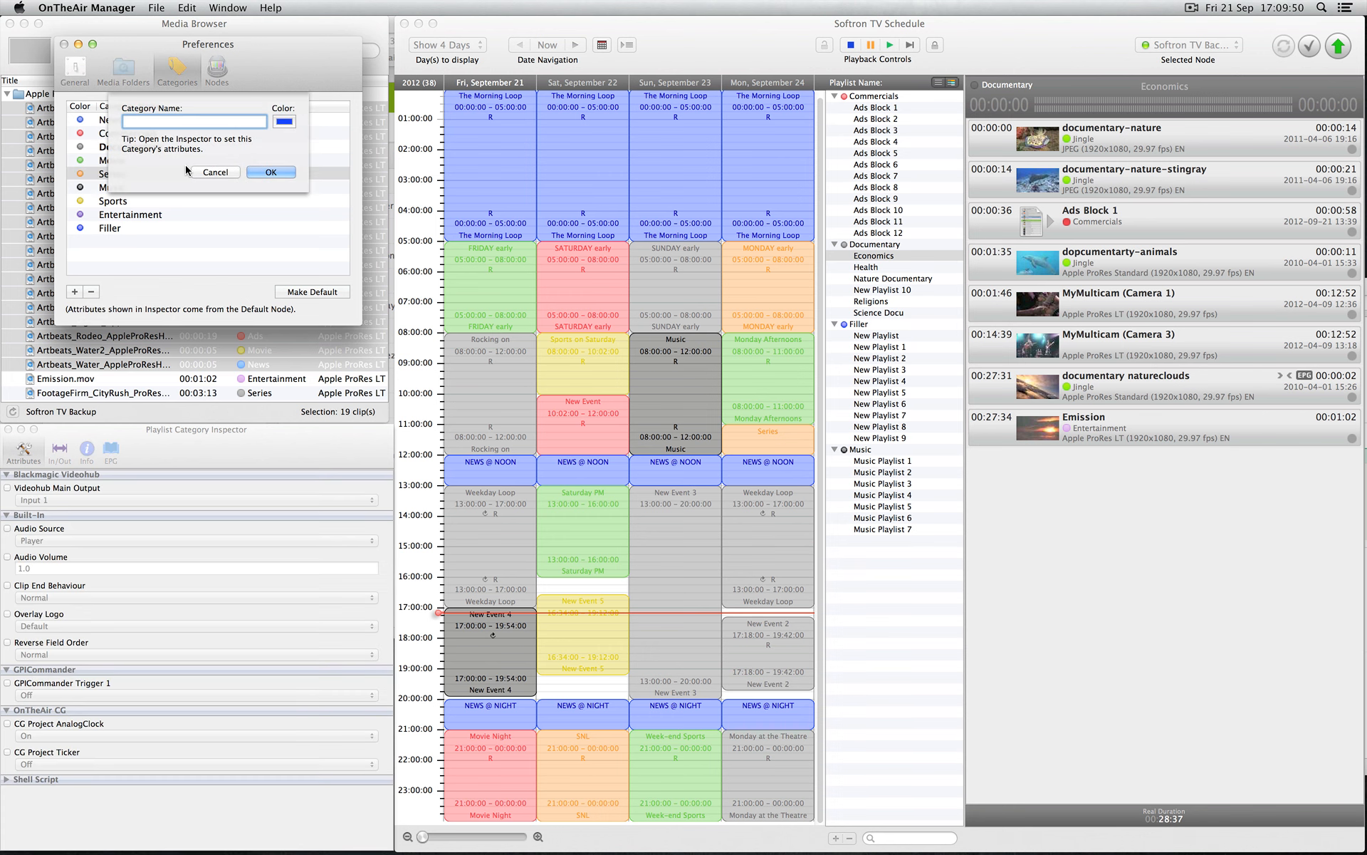
{"action": "type", "text": "New Category"}
{"action": "left_click", "coordinate": [284, 121]}
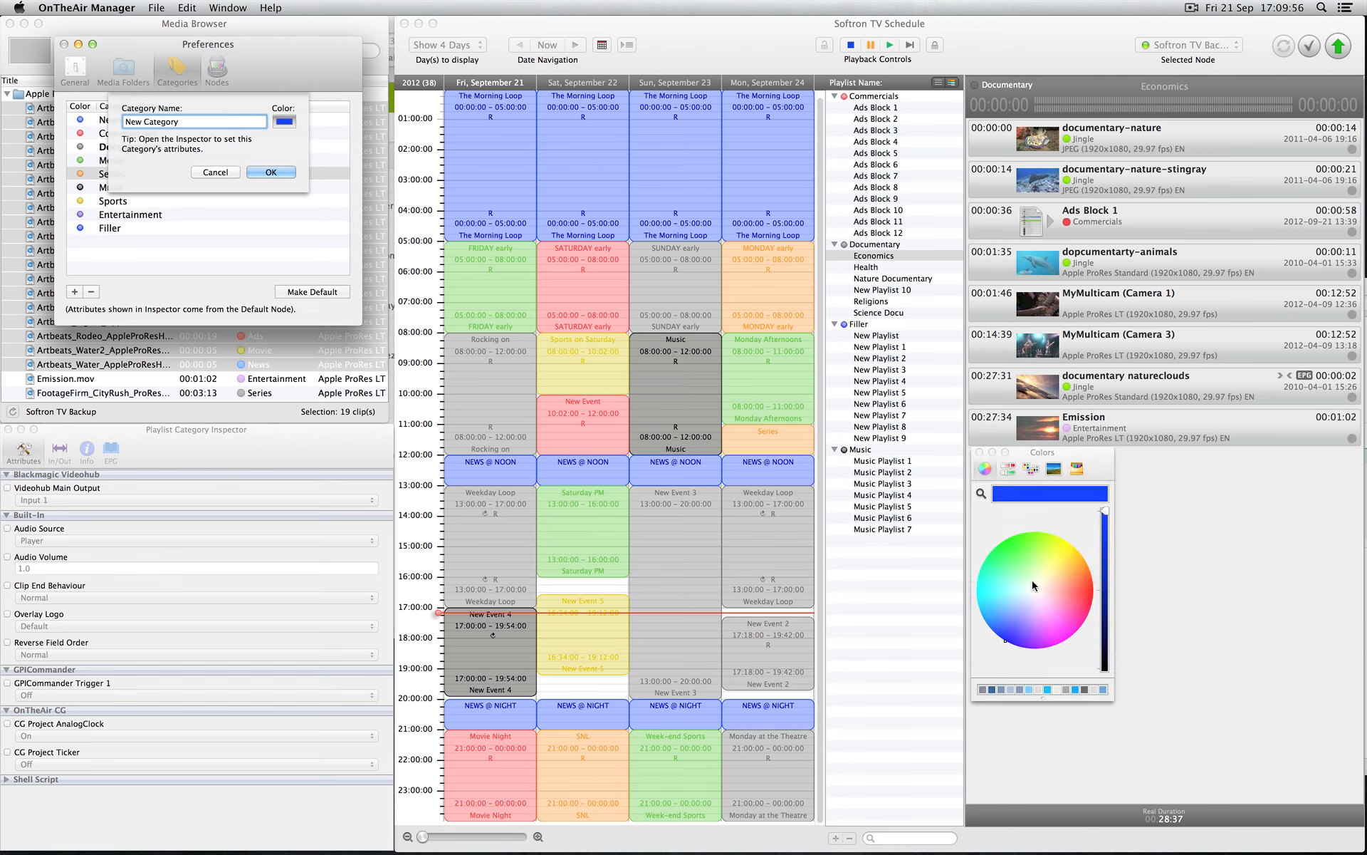
{"action": "left_click_drag", "start_coordinate": [1032, 579], "coordinate": [1078, 595]}
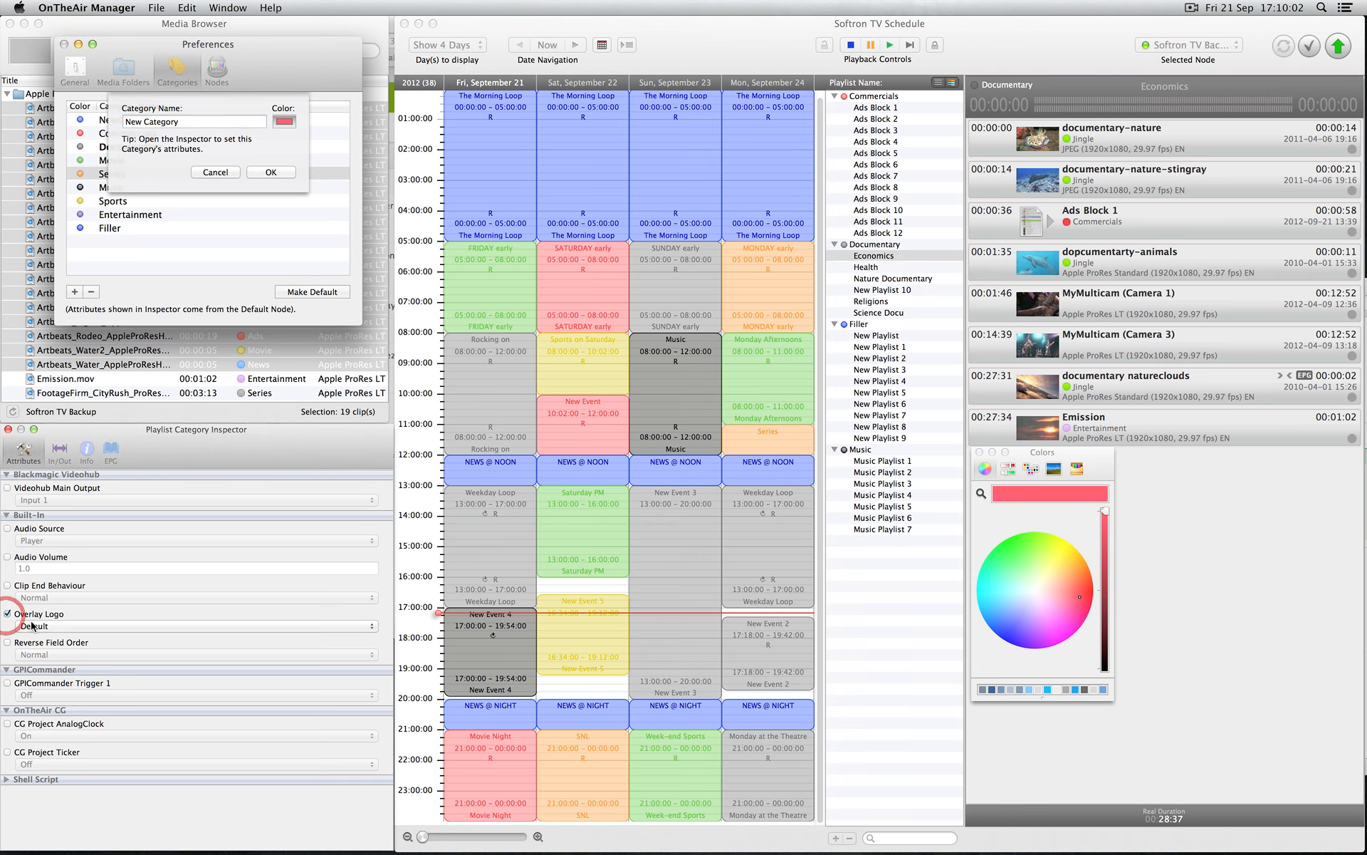
- Enable the new category's Overlay Logo attribute with the value None, confirm the category and select it in the category list
{"action": "left_click", "coordinate": [41, 626]}
{"action": "left_click", "coordinate": [39, 613]}
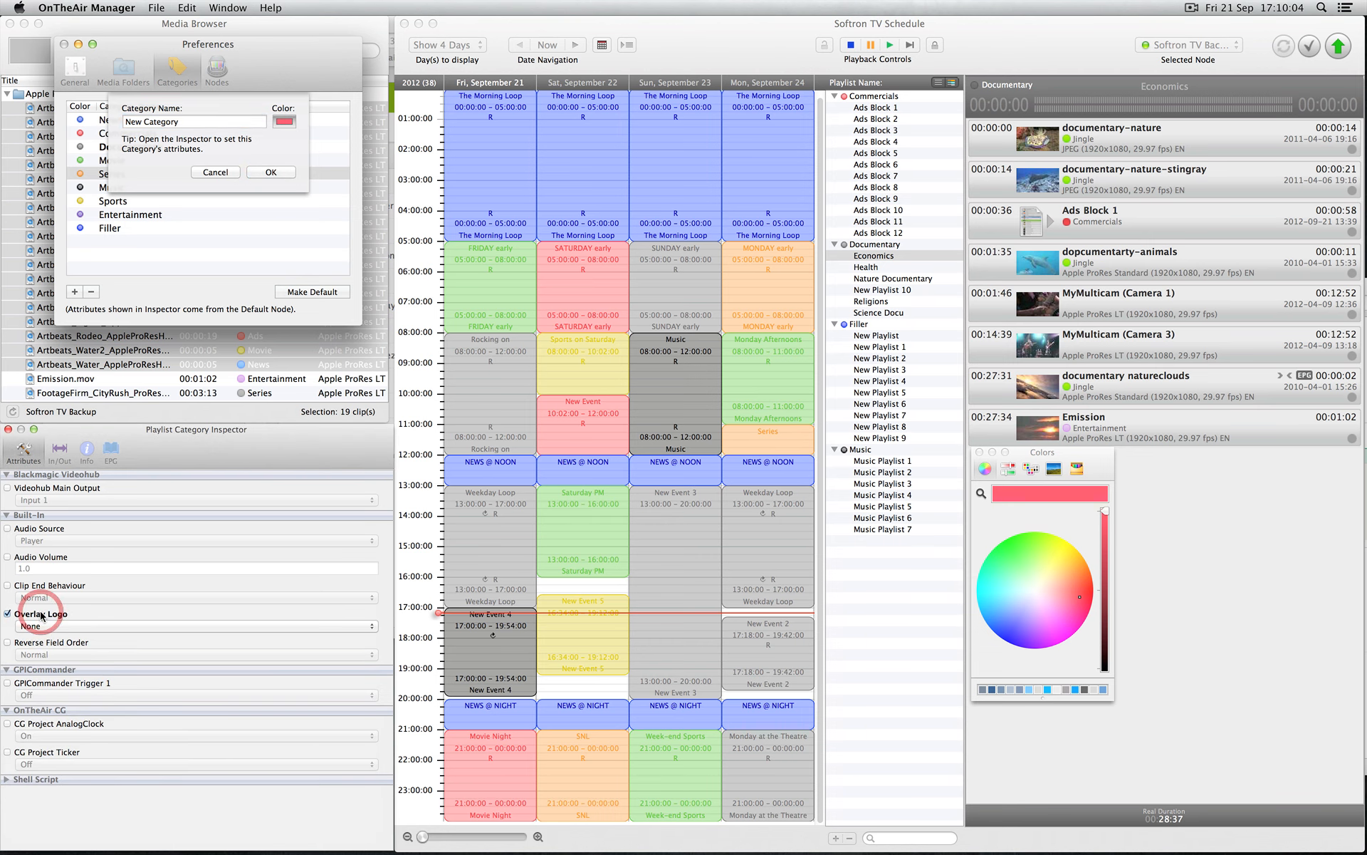
{"action": "left_click", "coordinate": [271, 174]}
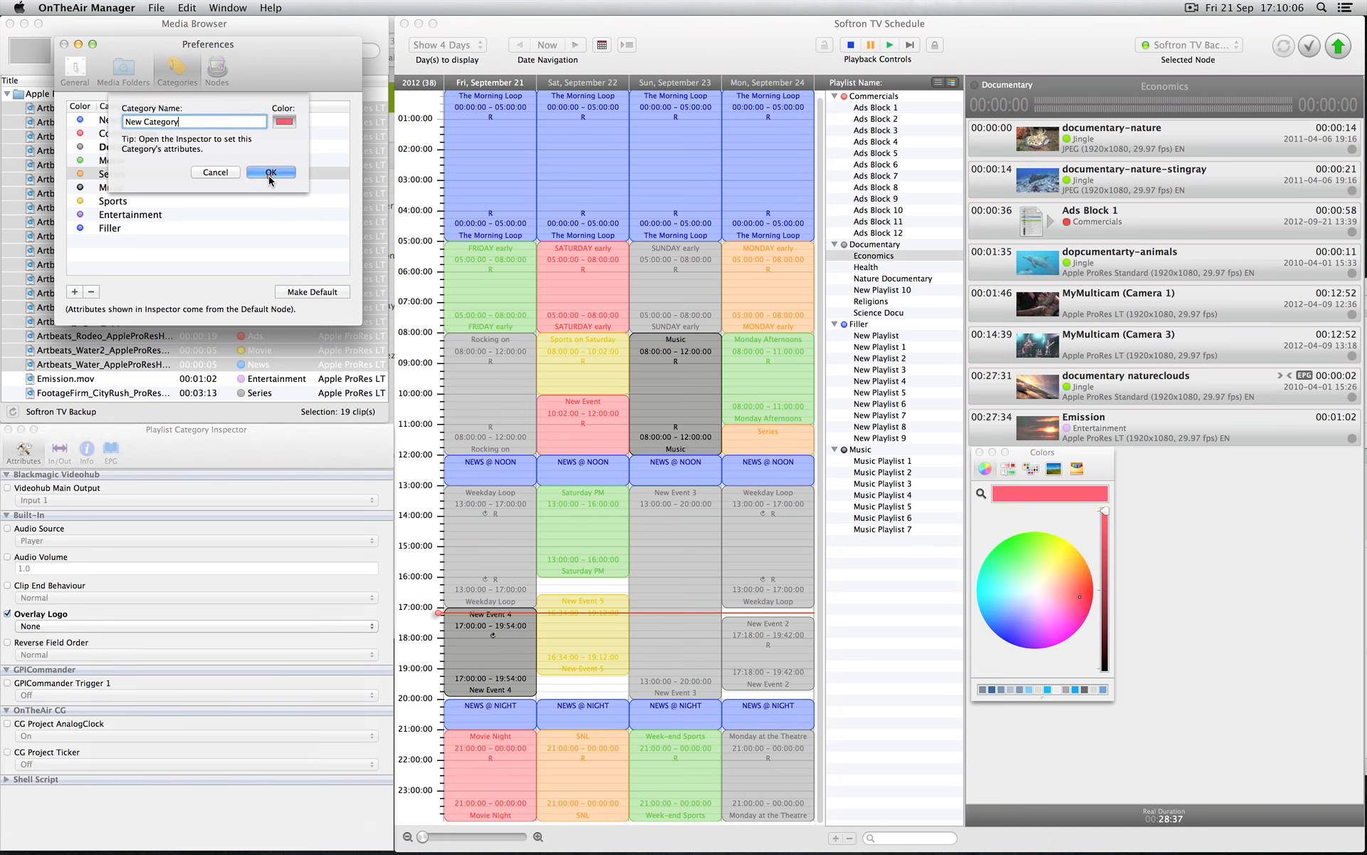
{"action": "left_click", "coordinate": [270, 175]}
{"action": "left_click", "coordinate": [239, 225]}
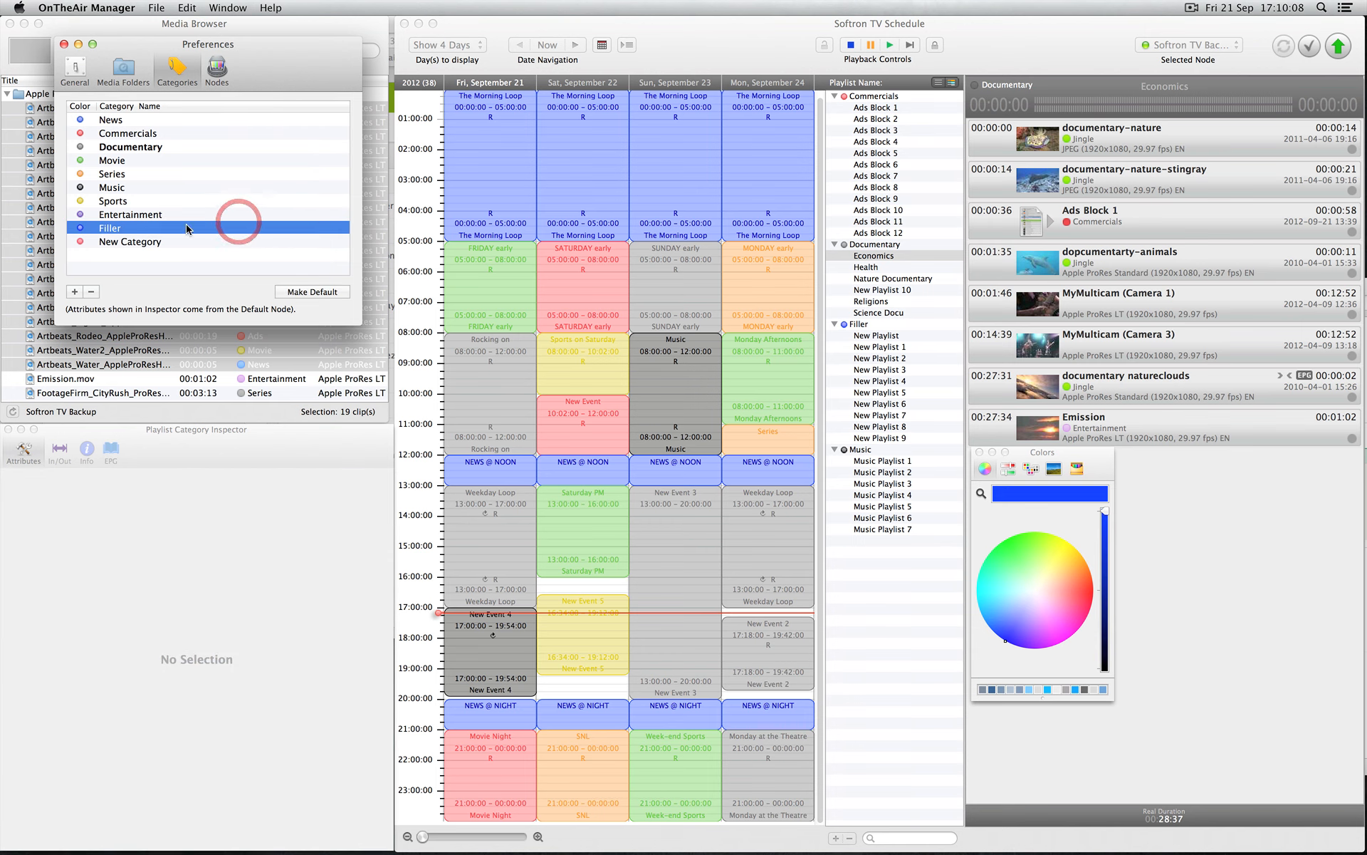
{"action": "left_click", "coordinate": [131, 242]}
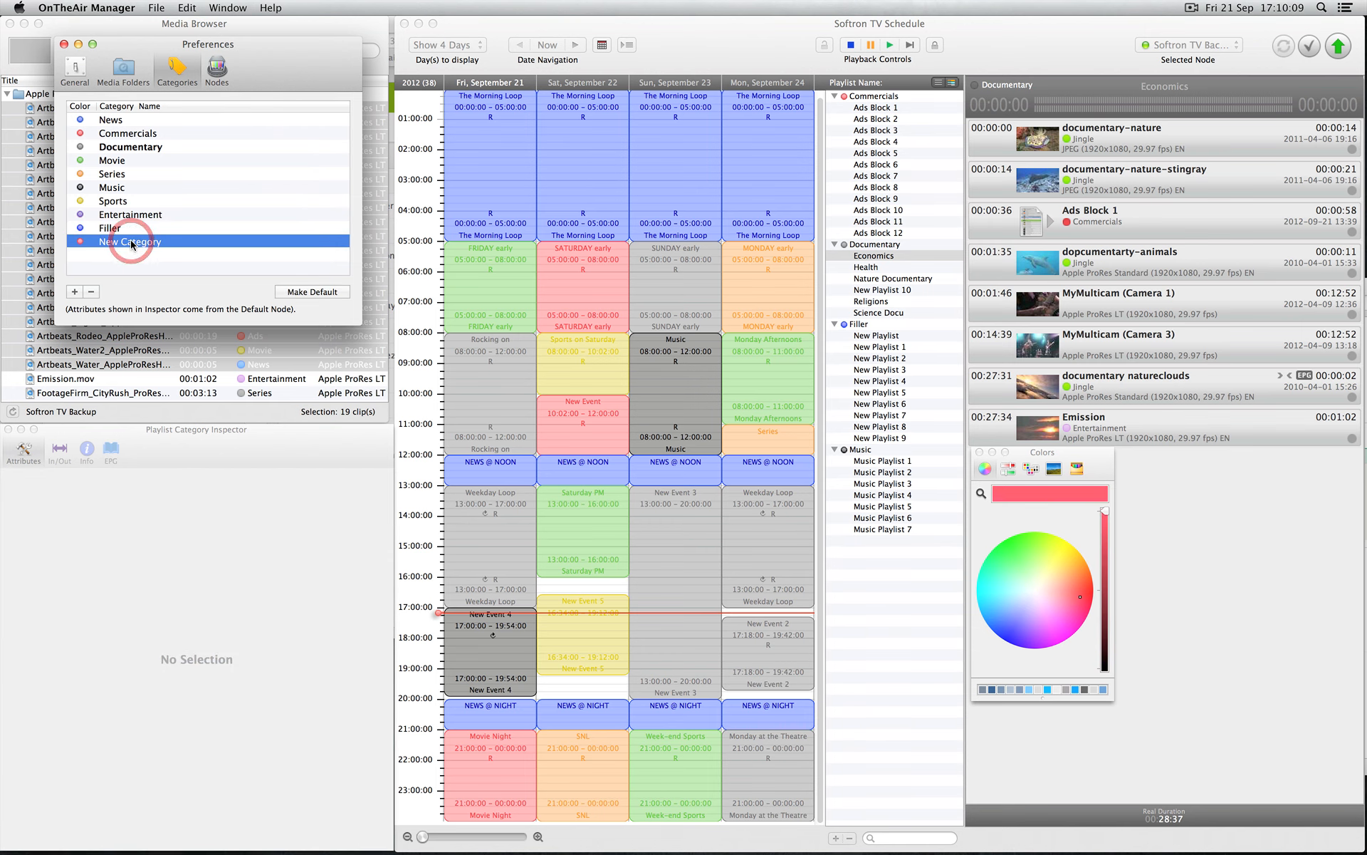
- Open Ads Block 1 from within the Economics playlist and inspect the attributes of its desertriver clip
{"action": "left_click", "coordinate": [1095, 224]}
{"action": "double_click", "coordinate": [1095, 224]}
{"action": "left_click", "coordinate": [1090, 169]}
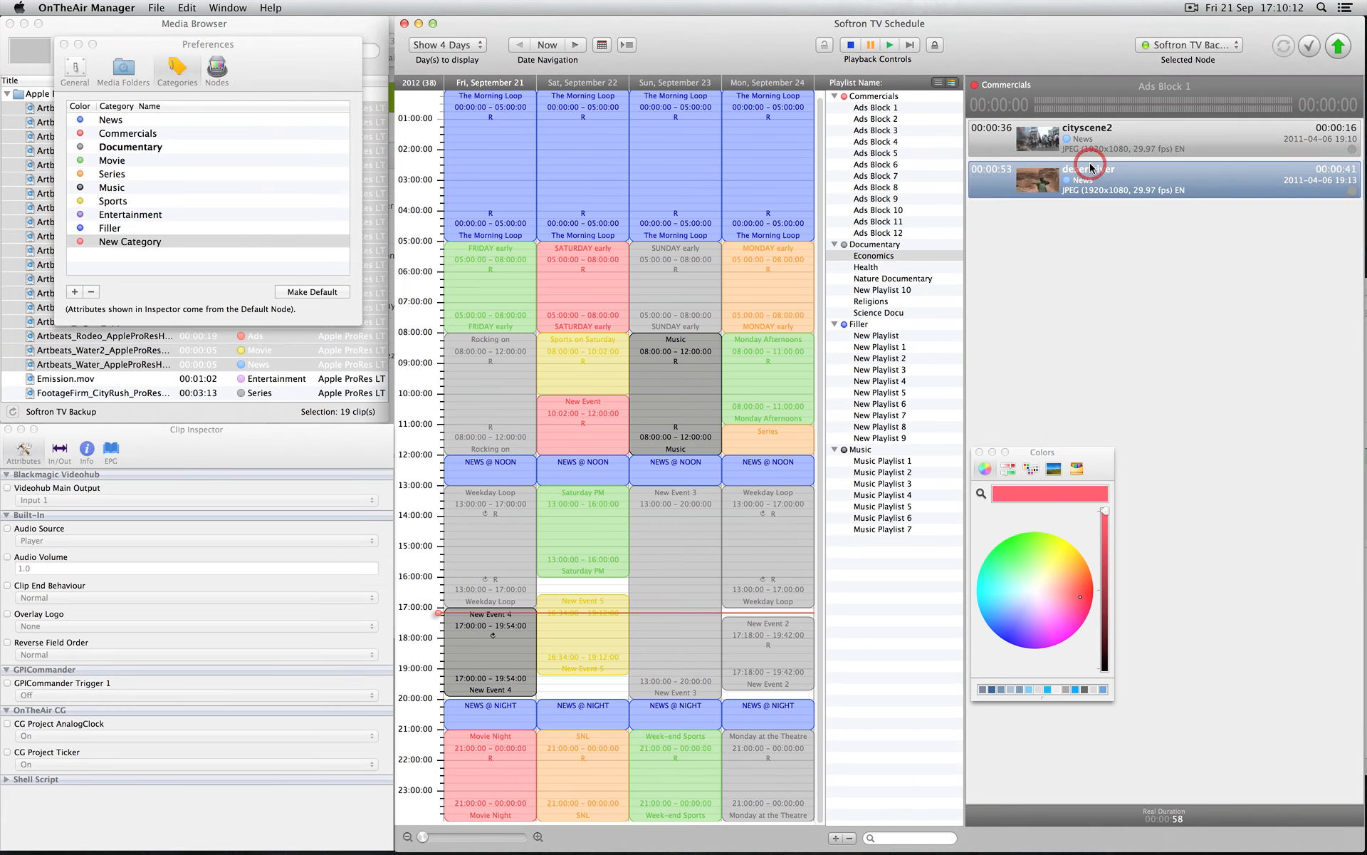
{"action": "left_click", "coordinate": [26, 620]}
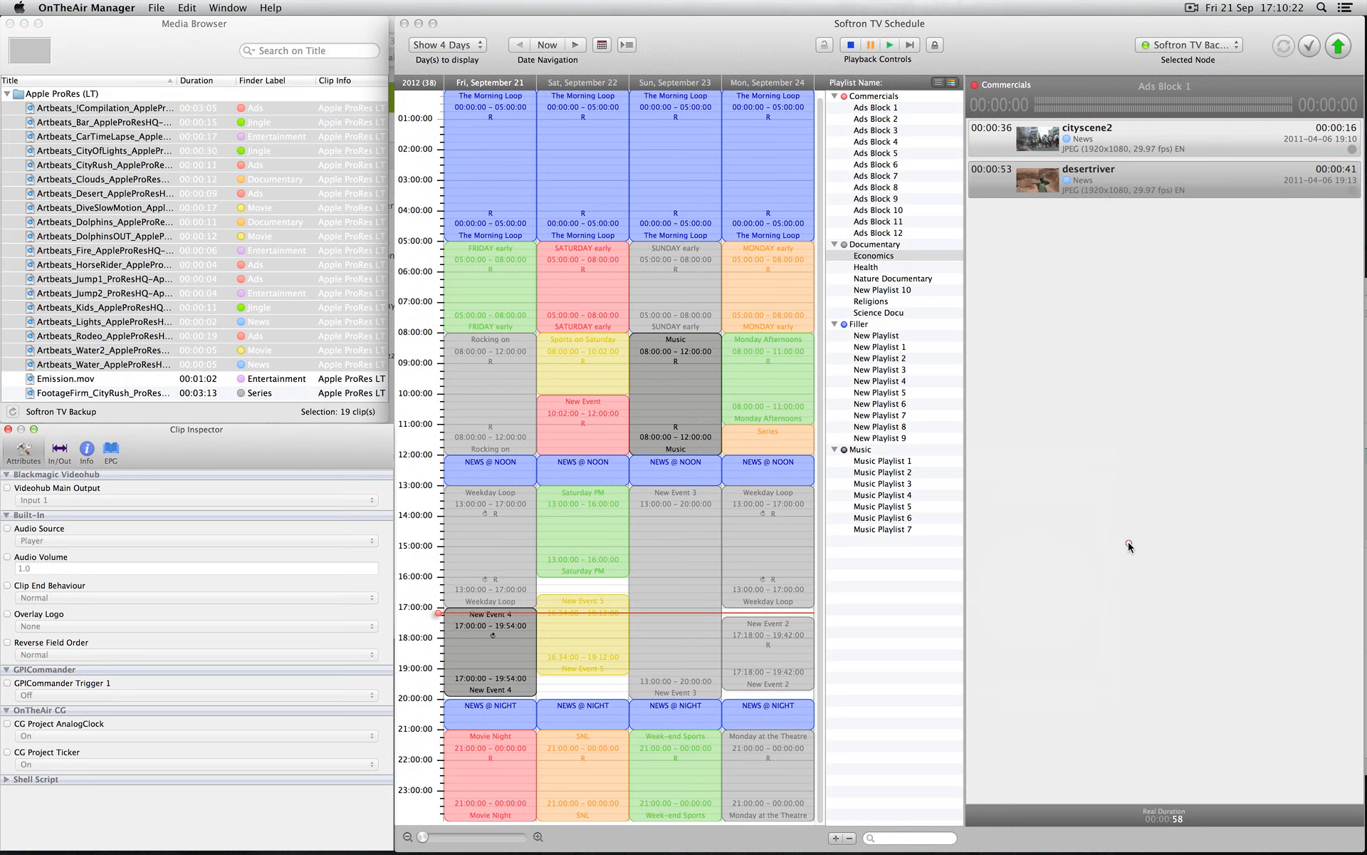
{"action": "left_click", "coordinate": [1128, 545]}
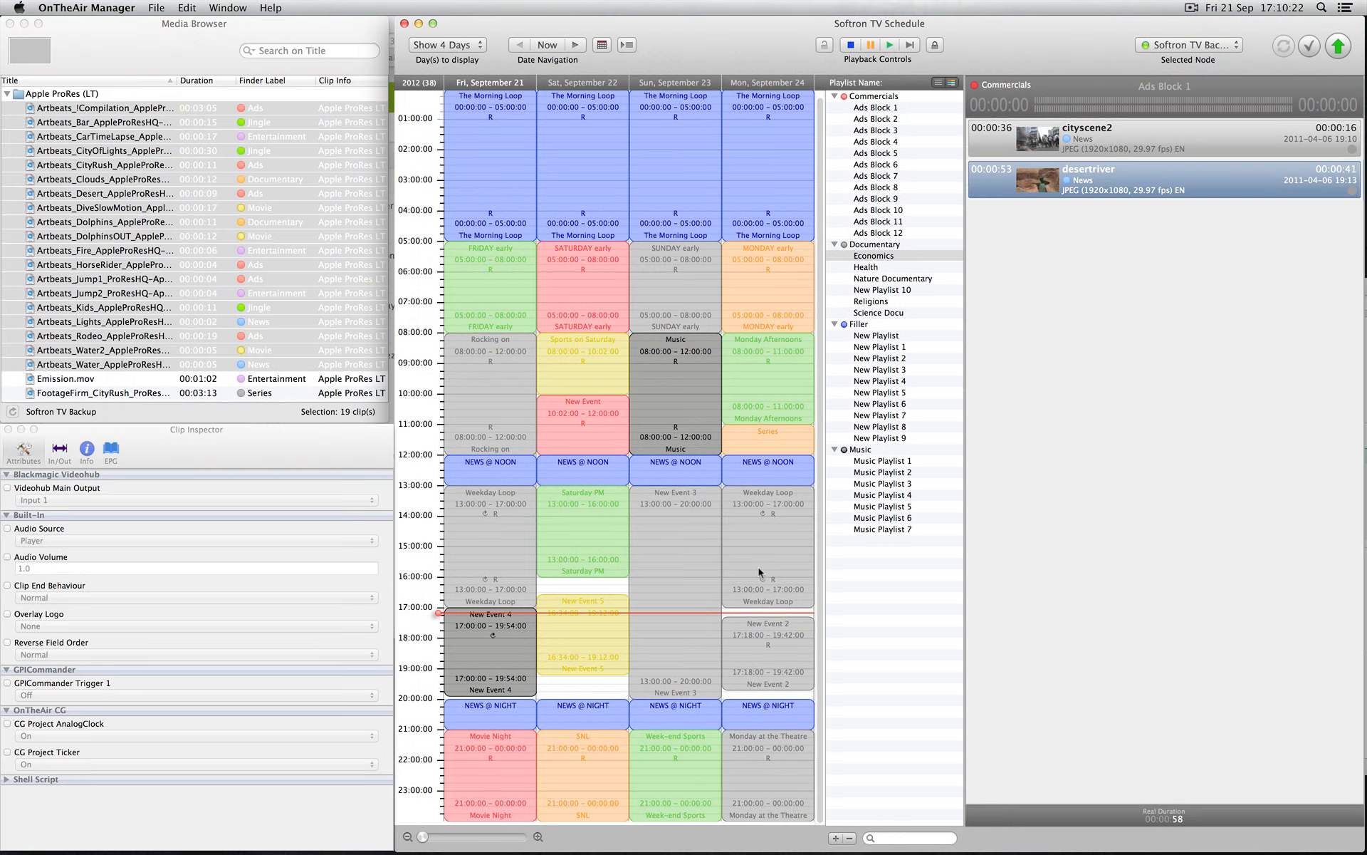
- Move the Artbeats_DiveSlowMotion clip in New Event 4 below the two Dolphins clips and save the event
{"action": "left_click", "coordinate": [490, 644]}
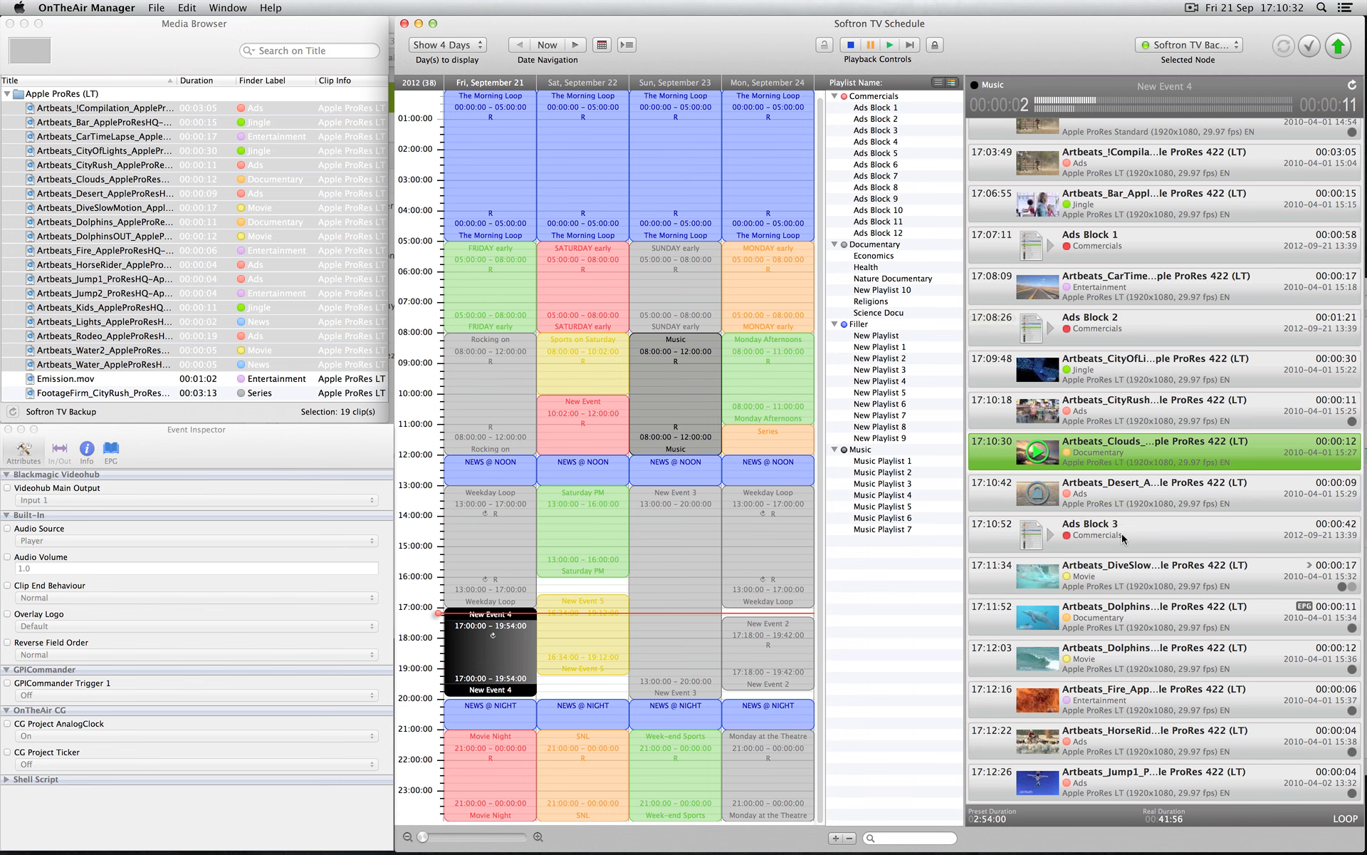
{"action": "left_click_drag", "start_coordinate": [1118, 578], "coordinate": [1111, 673]}
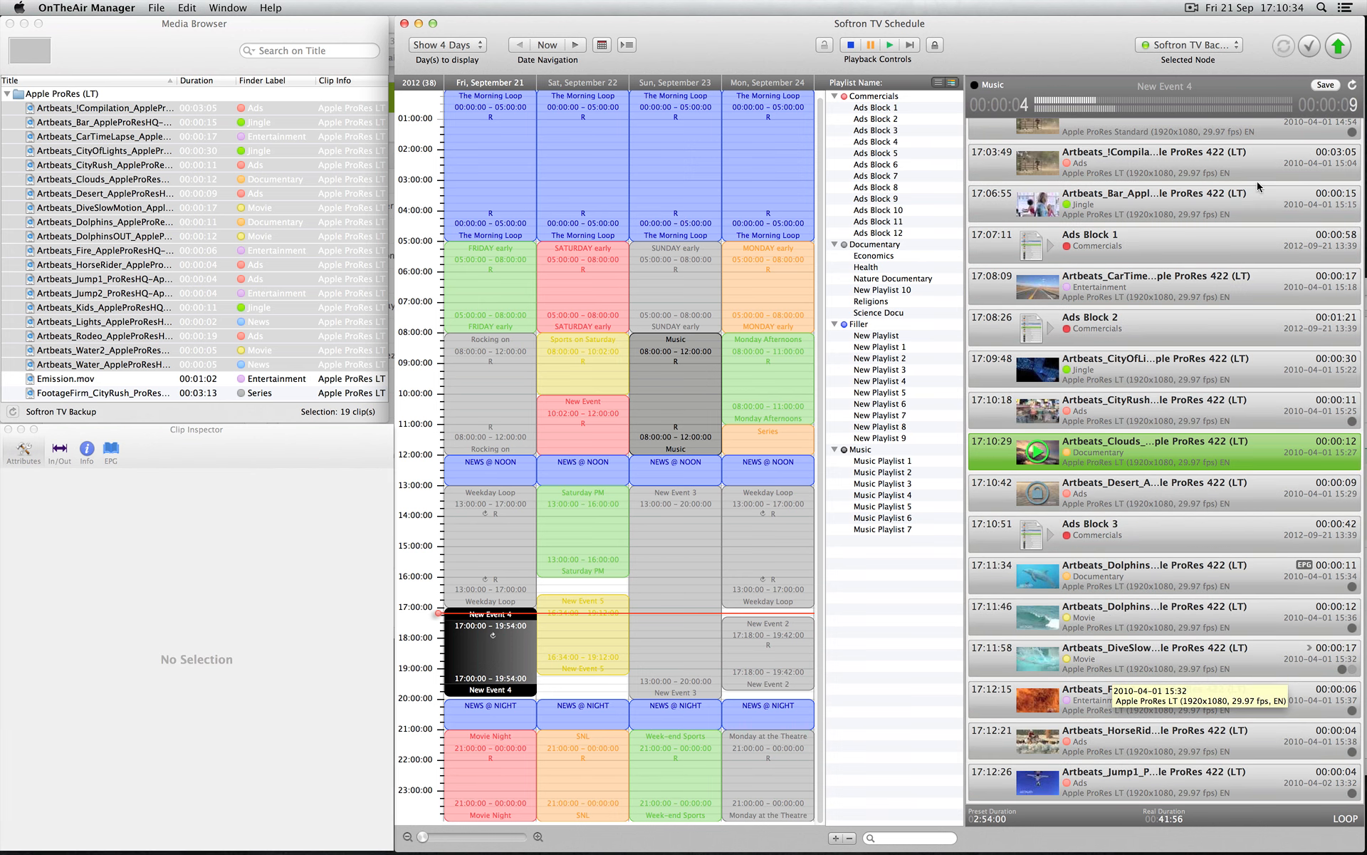
{"action": "left_click", "coordinate": [1325, 85]}
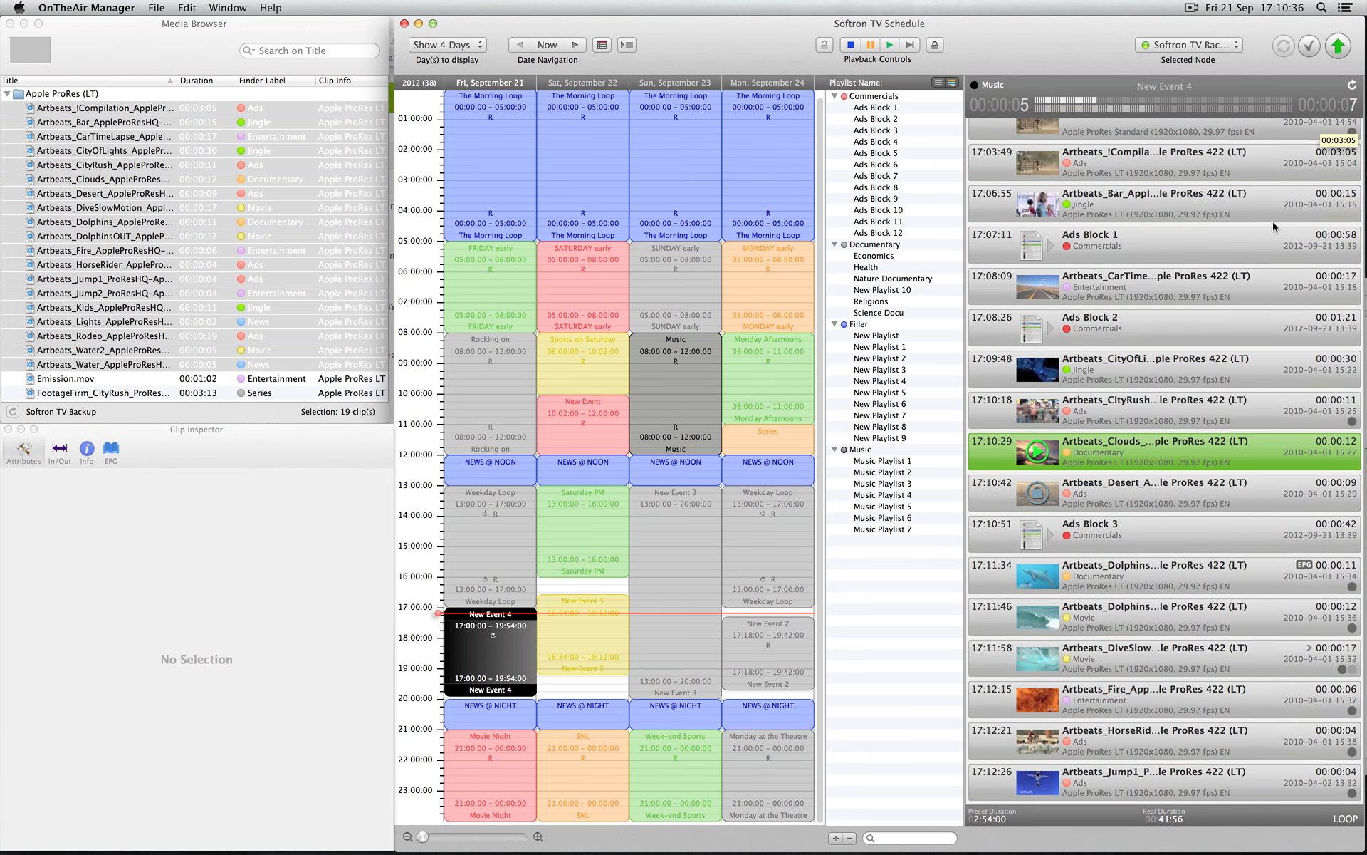
- Validate the Softron TV Schedule and reposition the validation results window over the lower part of the schedule
{"action": "left_click", "coordinate": [1312, 47]}
{"action": "left_click_drag", "start_coordinate": [597, 462], "coordinate": [881, 492]}
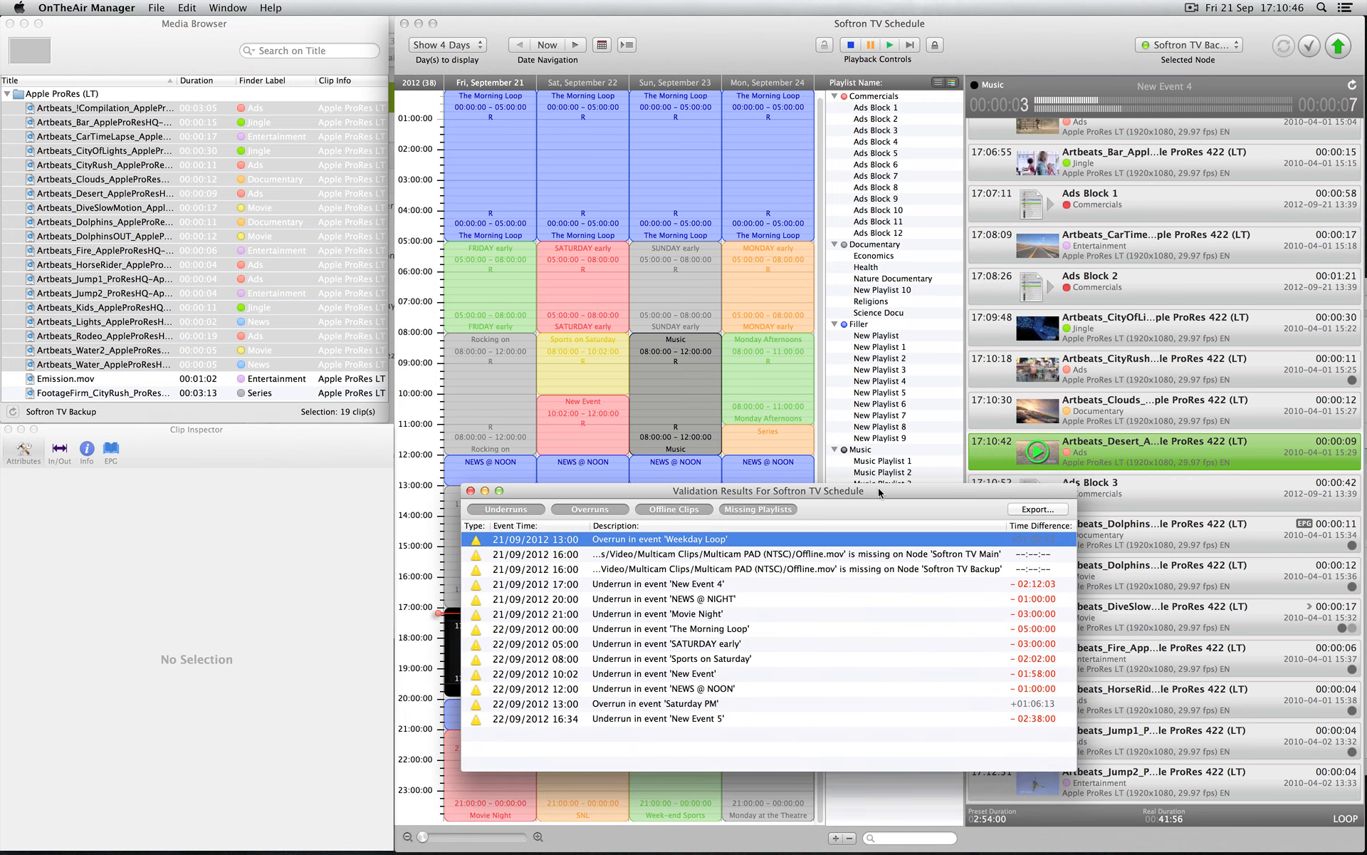